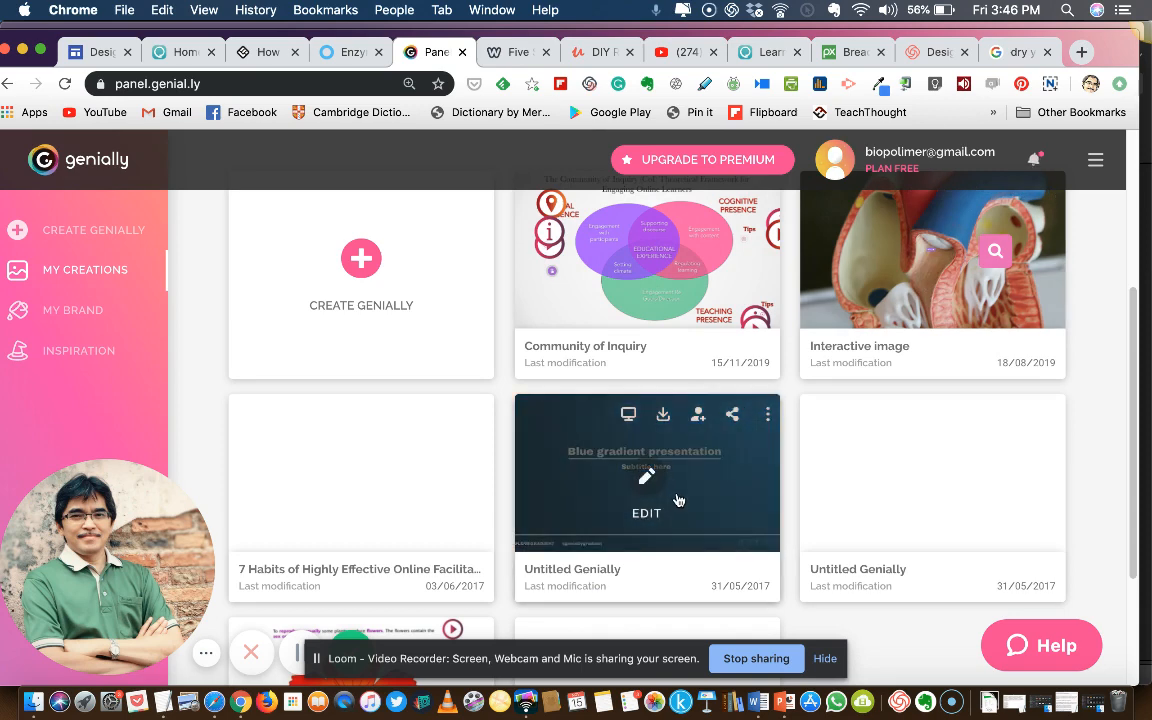
Start a new genially and choose Interactive Image as its type
{"action": "scroll", "coordinate": [680, 470], "scroll_direction": "up", "scroll_amount": 3}
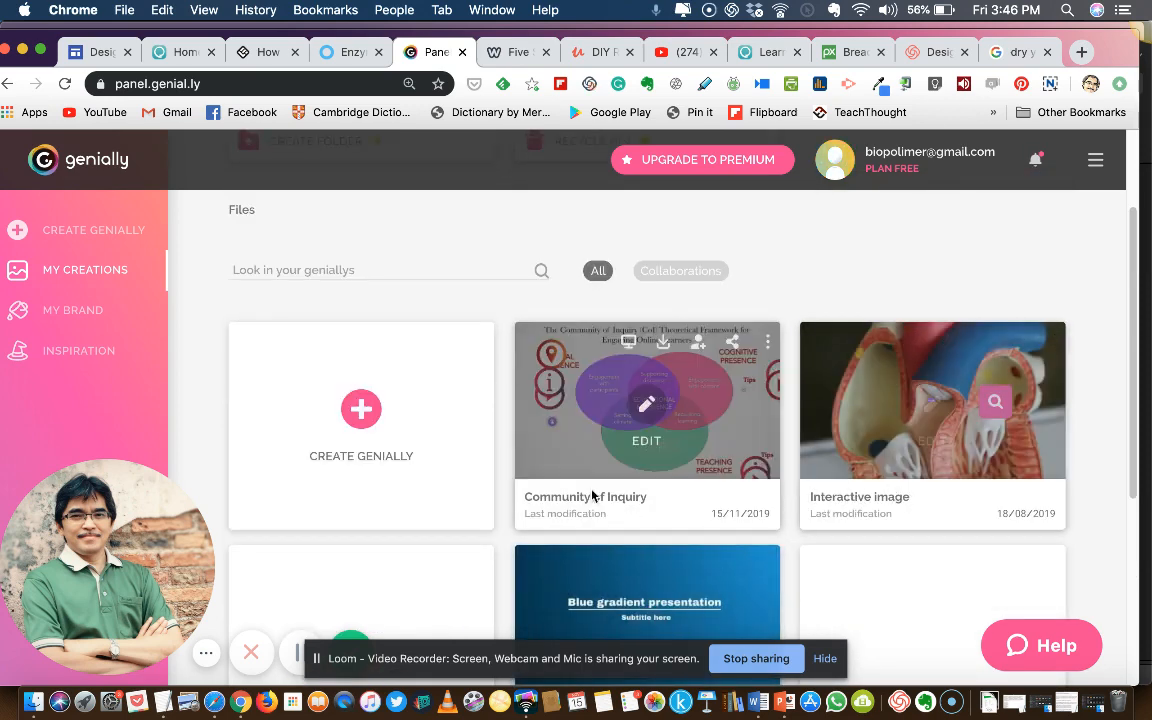
{"action": "left_click", "coordinate": [363, 419]}
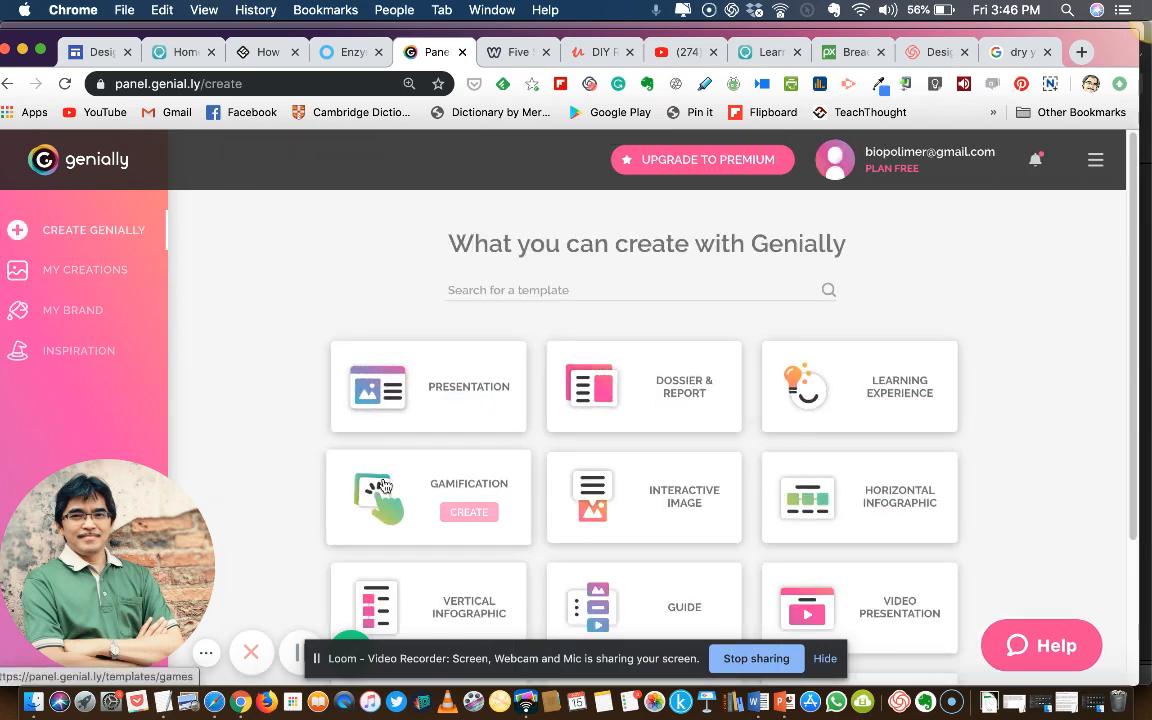
{"action": "scroll", "coordinate": [1006, 474], "scroll_direction": "down", "scroll_amount": 2}
{"action": "scroll", "coordinate": [1006, 474], "scroll_direction": "down", "scroll_amount": 2}
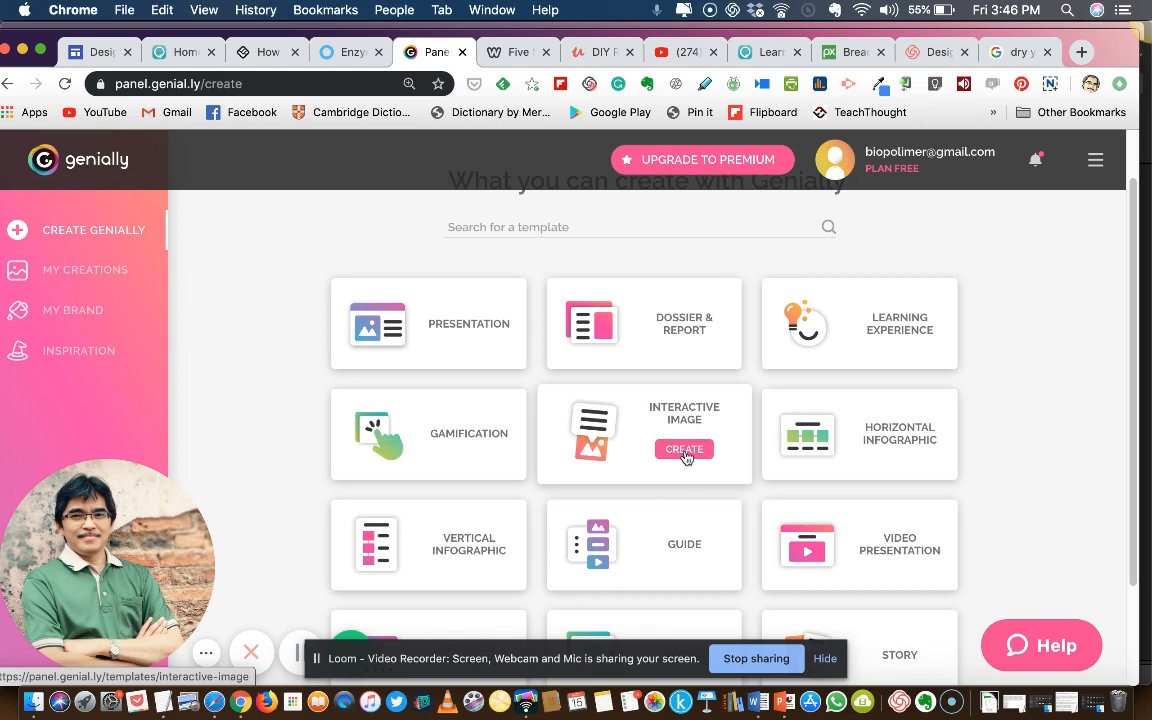
{"action": "left_click", "coordinate": [685, 451]}
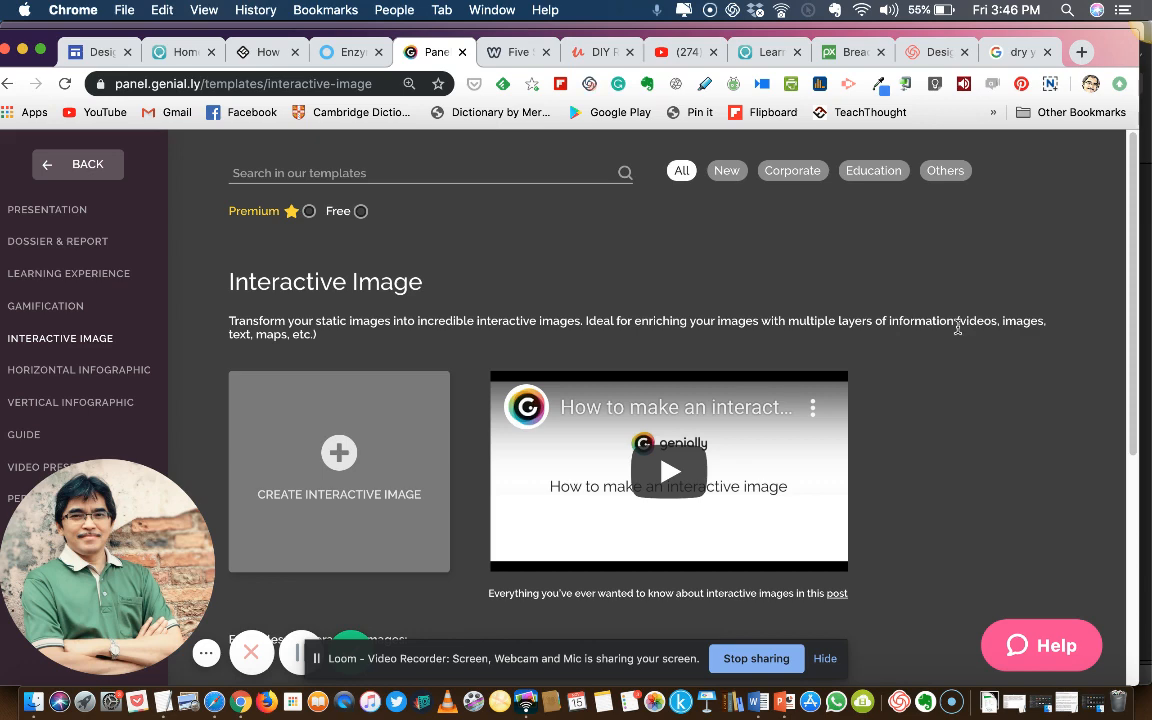
Look through the interactive image examples, then create a blank interactive image and open the computer file picker for its base picture
{"action": "scroll", "coordinate": [950, 395], "scroll_direction": "down", "scroll_amount": 2}
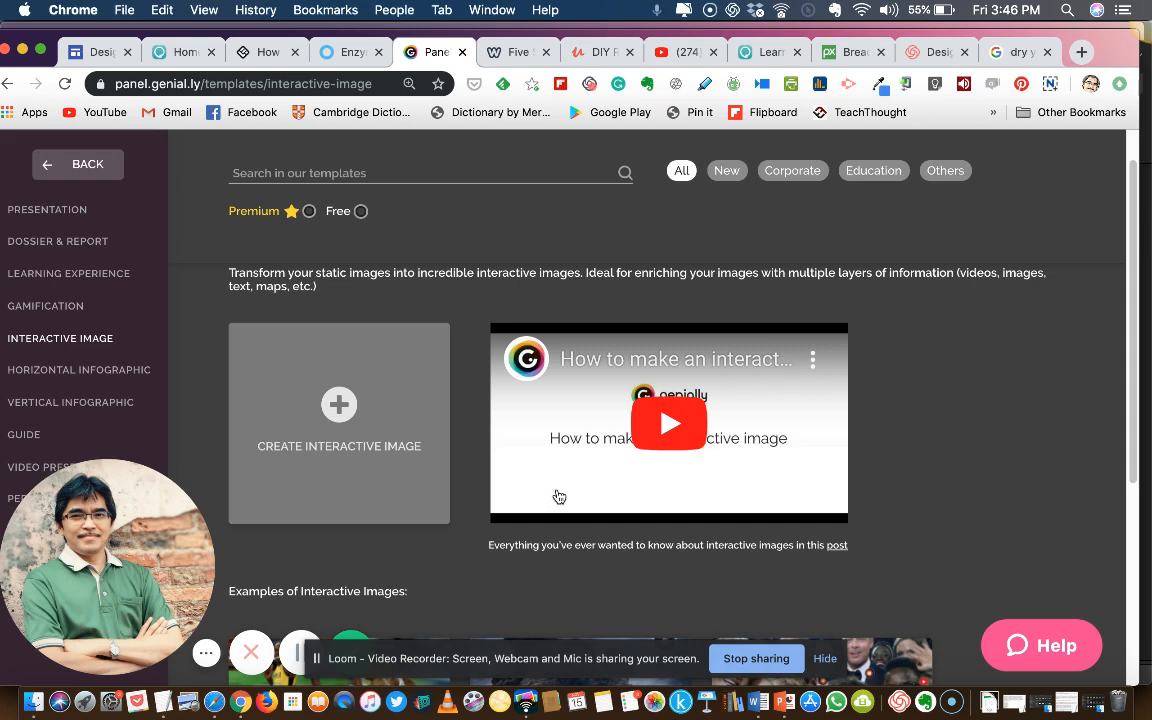
{"action": "scroll", "coordinate": [531, 518], "scroll_direction": "down", "scroll_amount": 5}
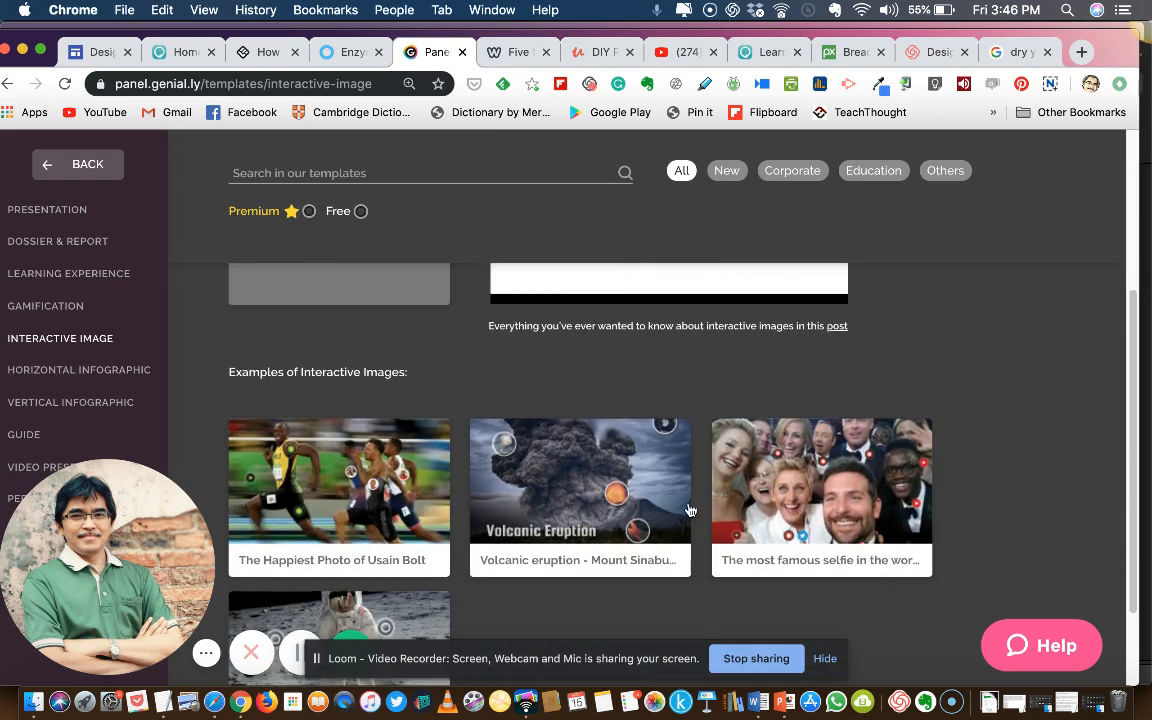
{"action": "scroll", "coordinate": [528, 512], "scroll_direction": "down", "scroll_amount": 3}
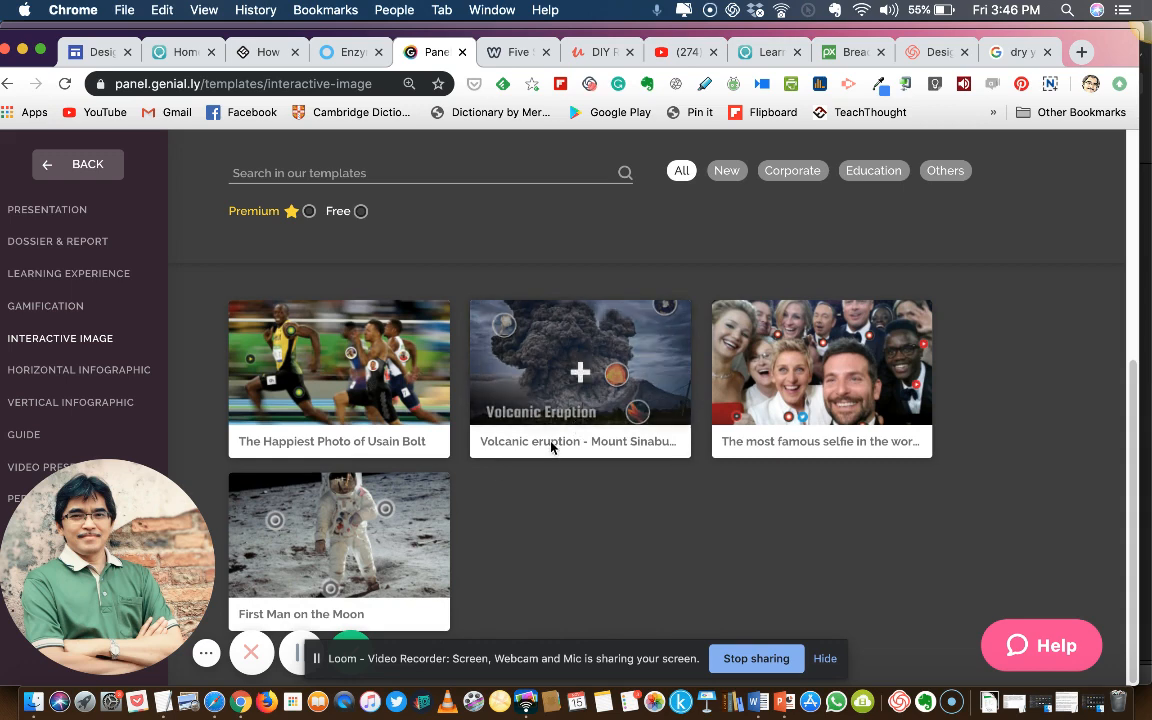
{"action": "scroll", "coordinate": [356, 445], "scroll_direction": "up", "scroll_amount": 4}
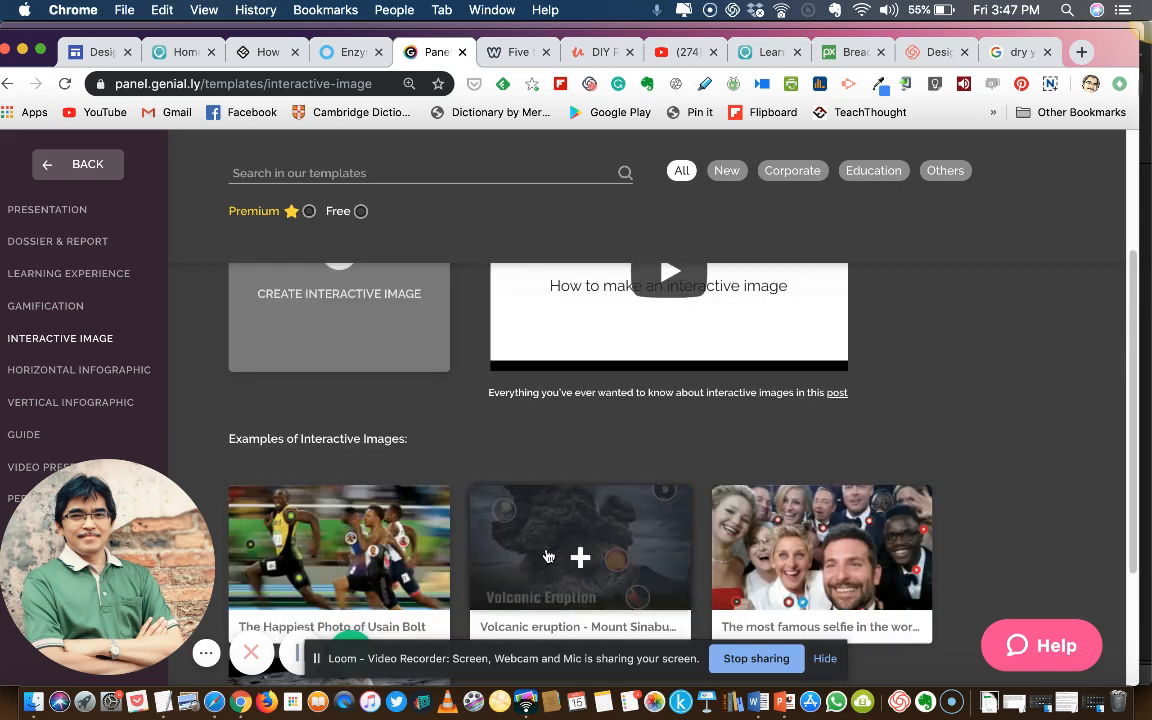
{"action": "scroll", "coordinate": [800, 553], "scroll_direction": "up", "scroll_amount": 4}
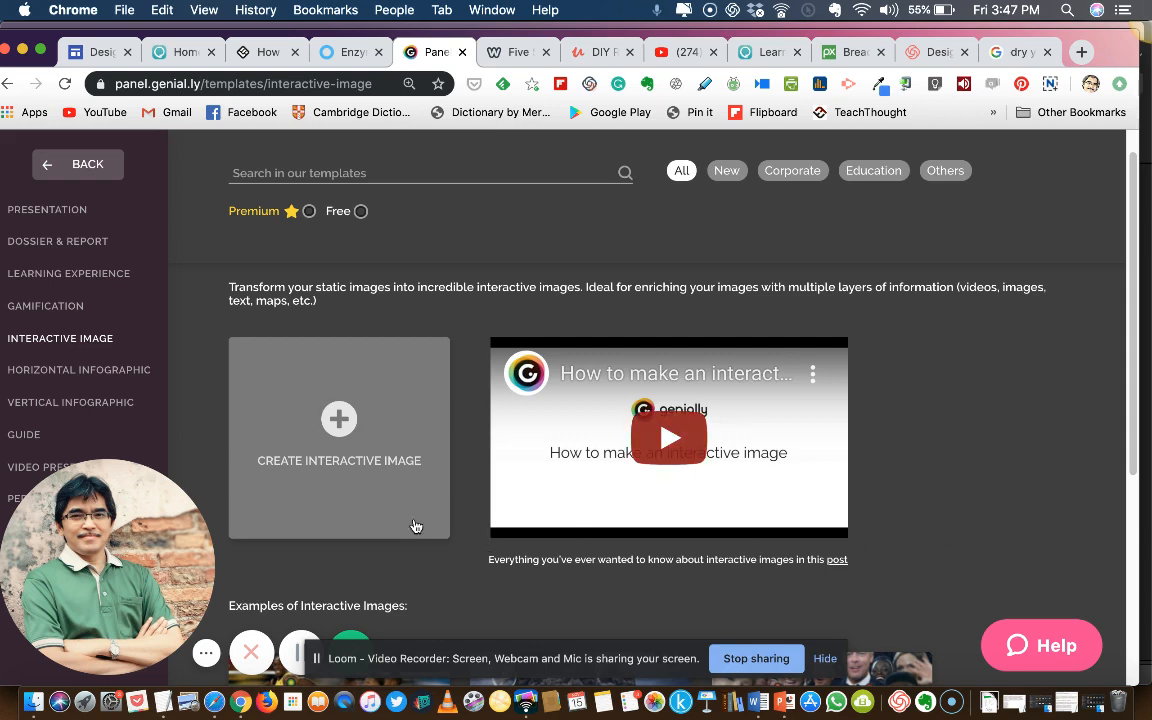
{"action": "left_click", "coordinate": [341, 425]}
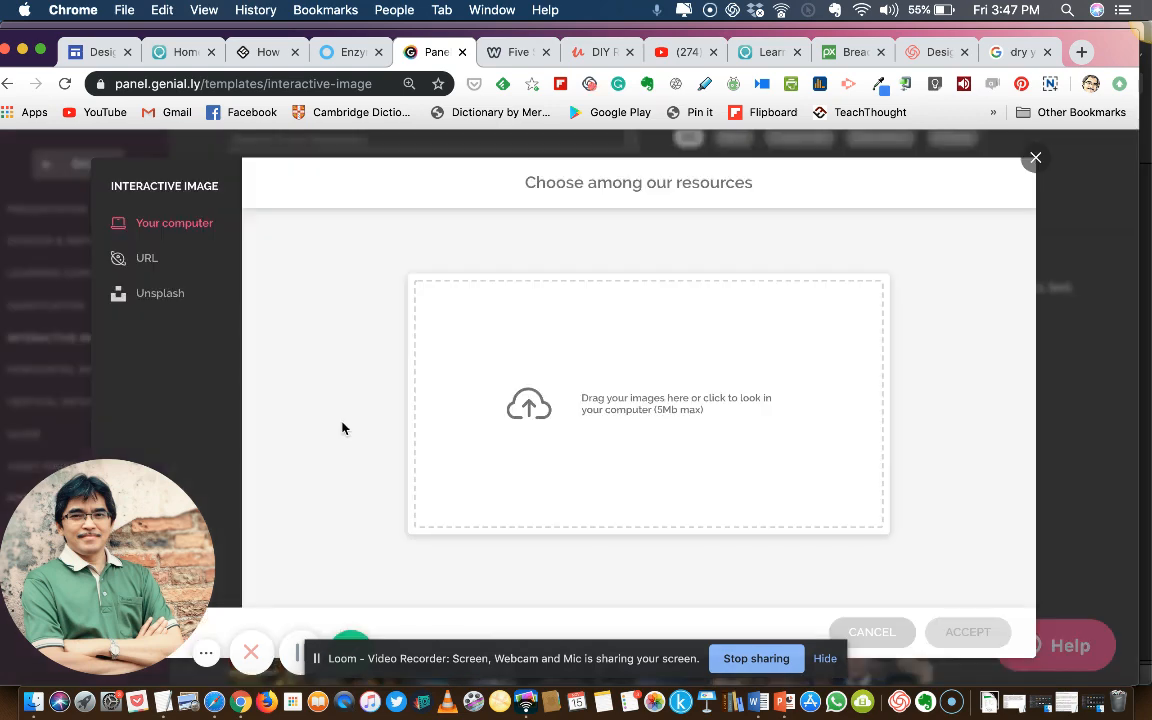
{"action": "left_click", "coordinate": [549, 357]}
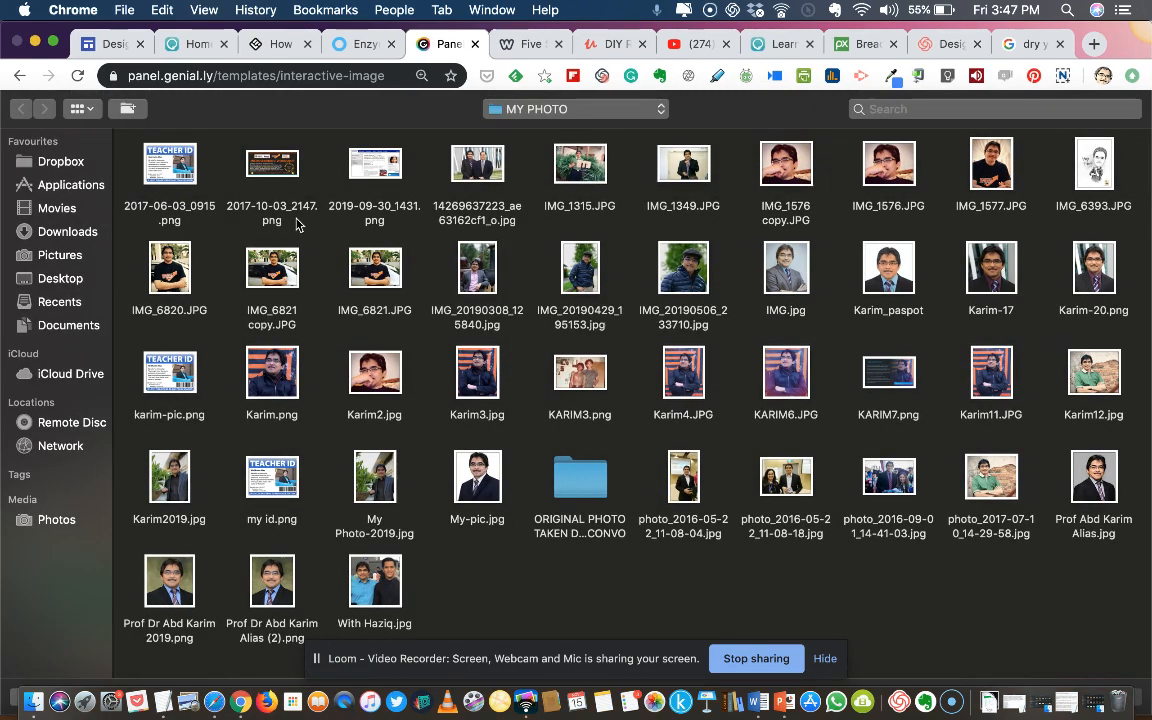
Show the Pictures folder in the file picker and group its items by Date Created
{"action": "left_click", "coordinate": [62, 256]}
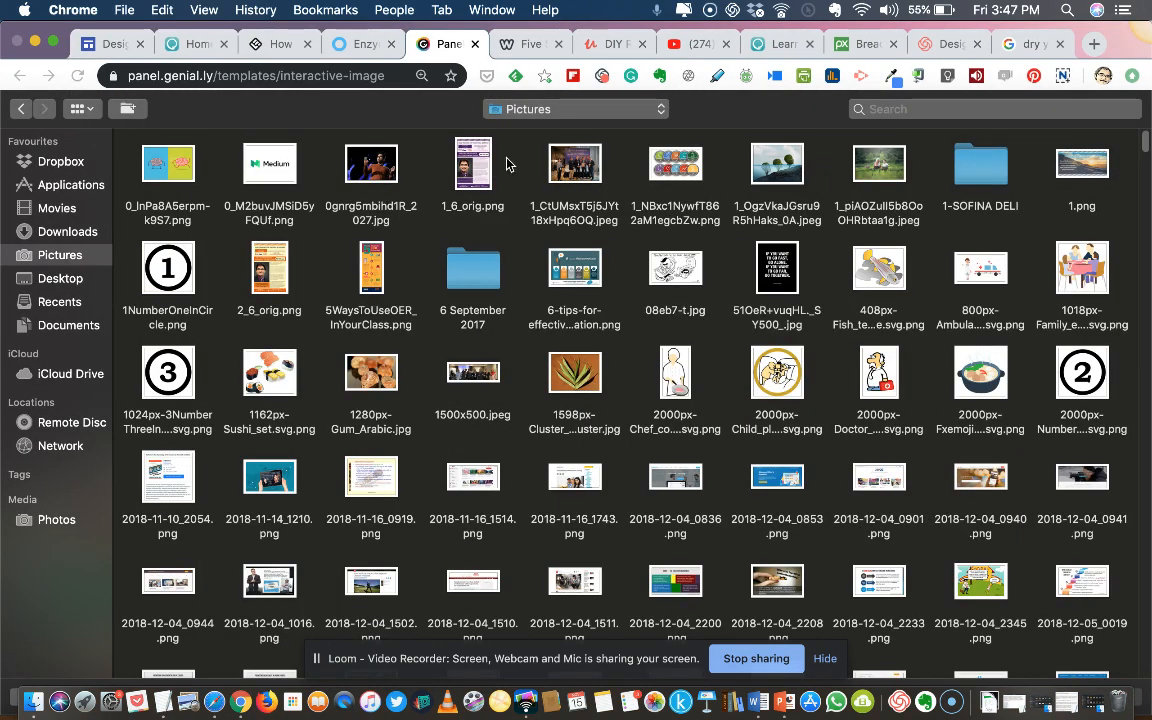
{"action": "left_click", "coordinate": [84, 109]}
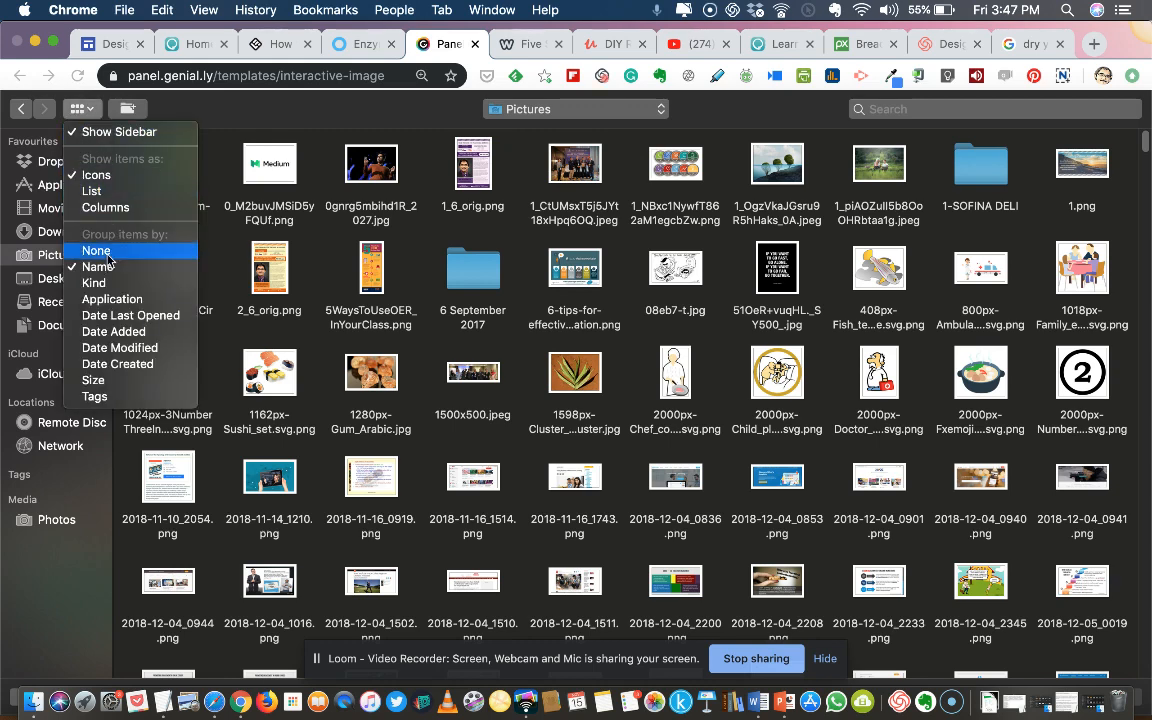
{"action": "left_click", "coordinate": [128, 331]}
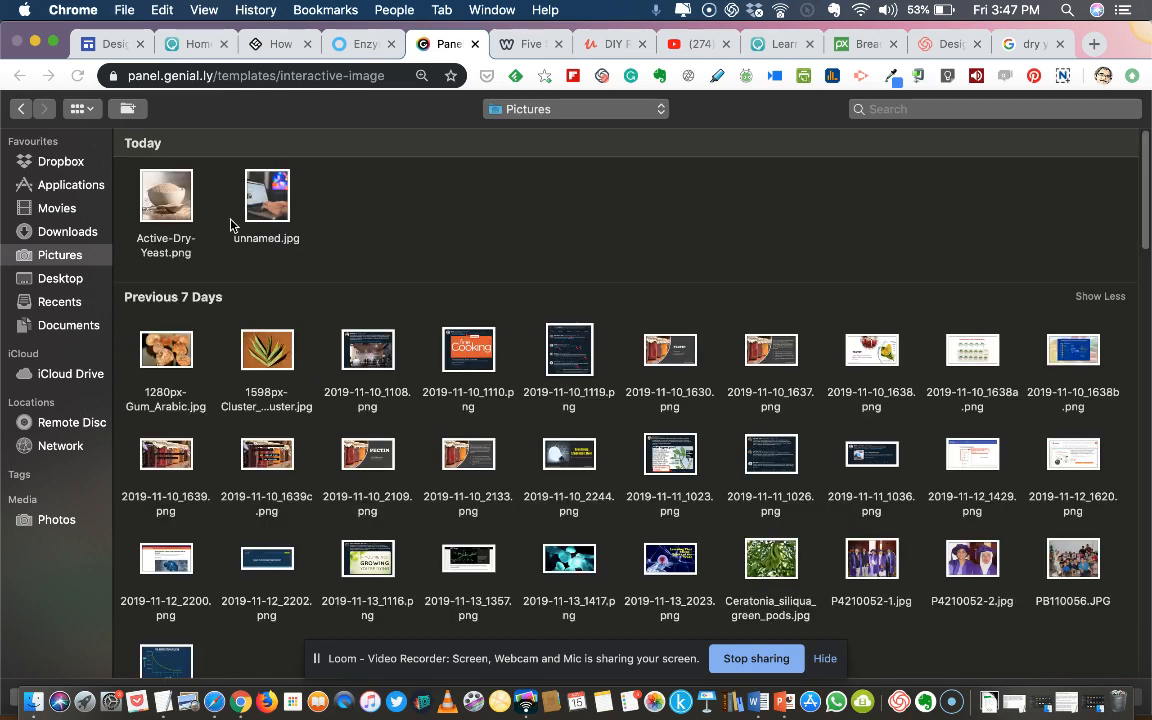
{"action": "scroll", "coordinate": [743, 288], "scroll_direction": "down", "scroll_amount": 2}
{"action": "left_click", "coordinate": [92, 112]}
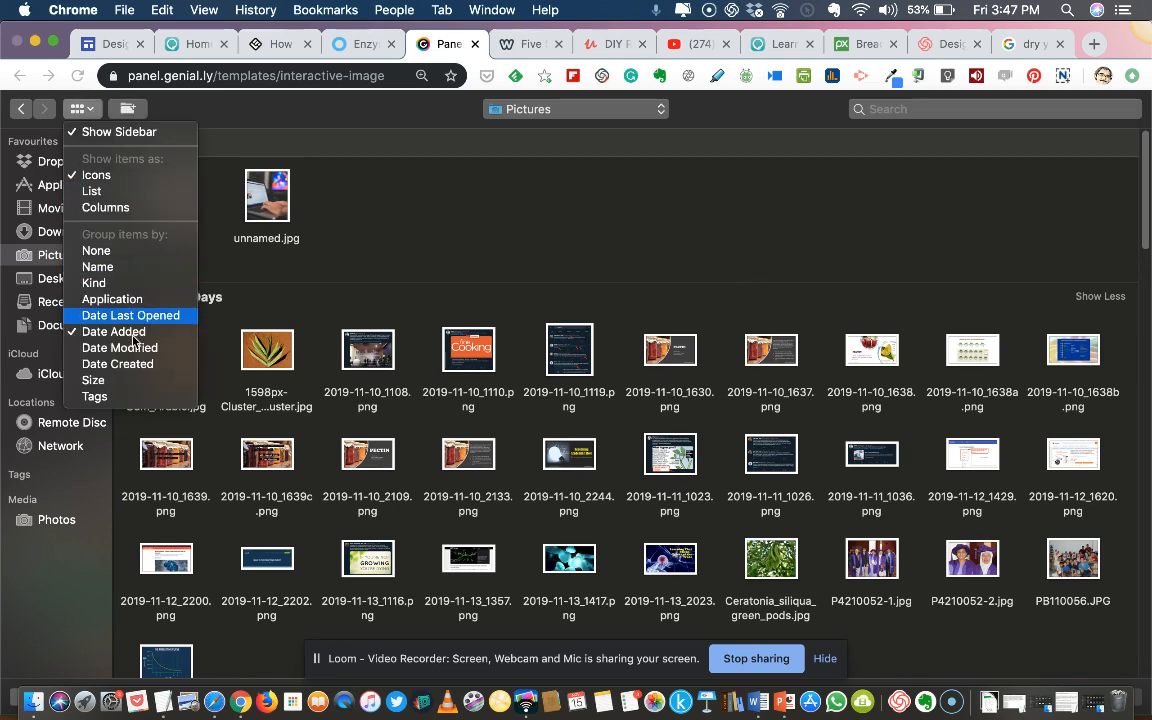
{"action": "left_click", "coordinate": [118, 363]}
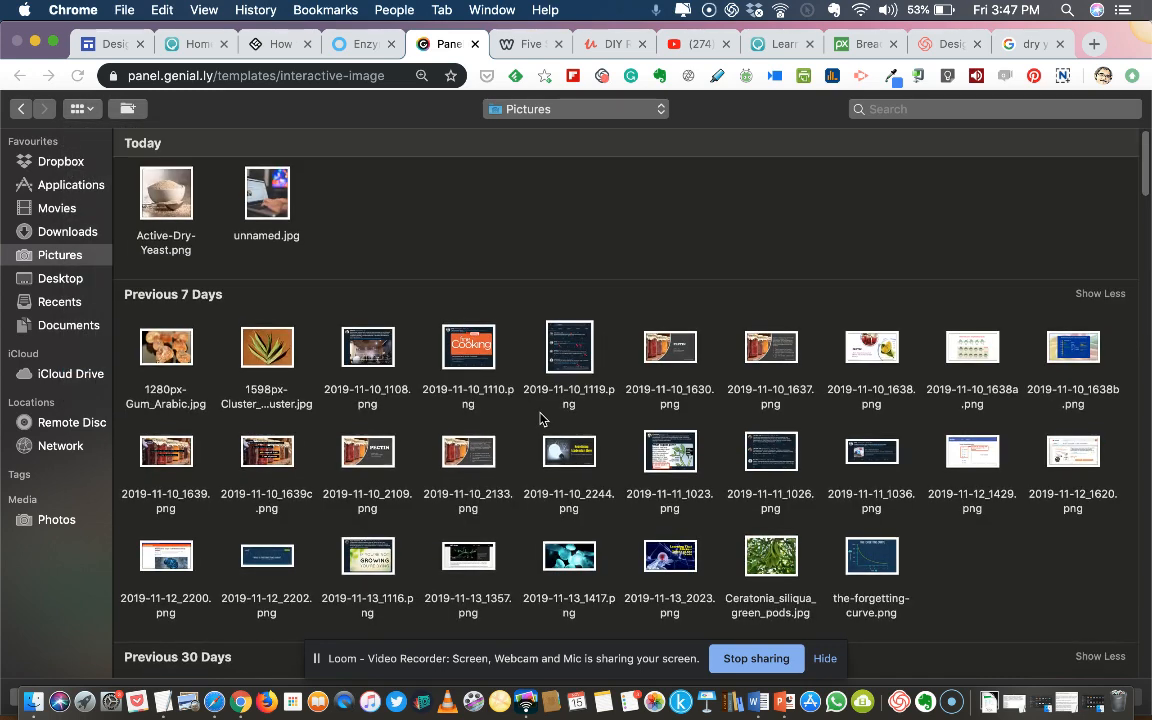
Upload bread-821503_1920.jpg from the Downloads folder and accept it as the interactive image's base picture
{"action": "scroll", "coordinate": [590, 330], "scroll_direction": "down", "scroll_amount": 1}
{"action": "scroll", "coordinate": [598, 318], "scroll_direction": "down", "scroll_amount": 3}
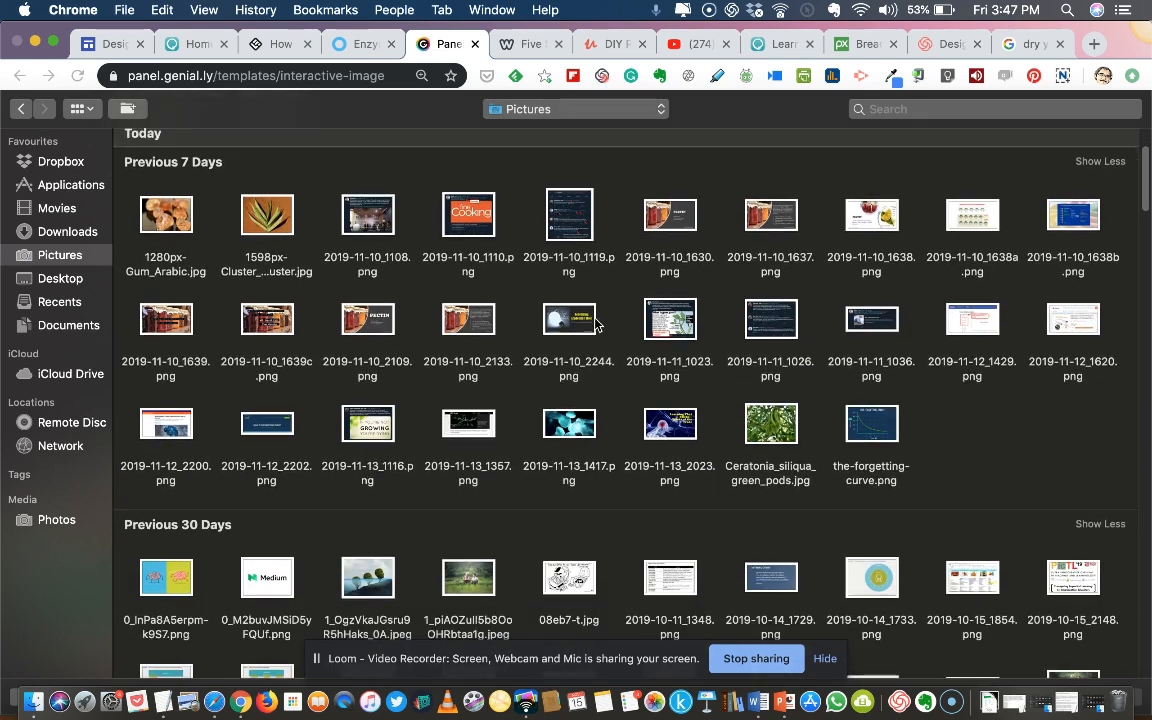
{"action": "scroll", "coordinate": [597, 325], "scroll_direction": "up", "scroll_amount": 4}
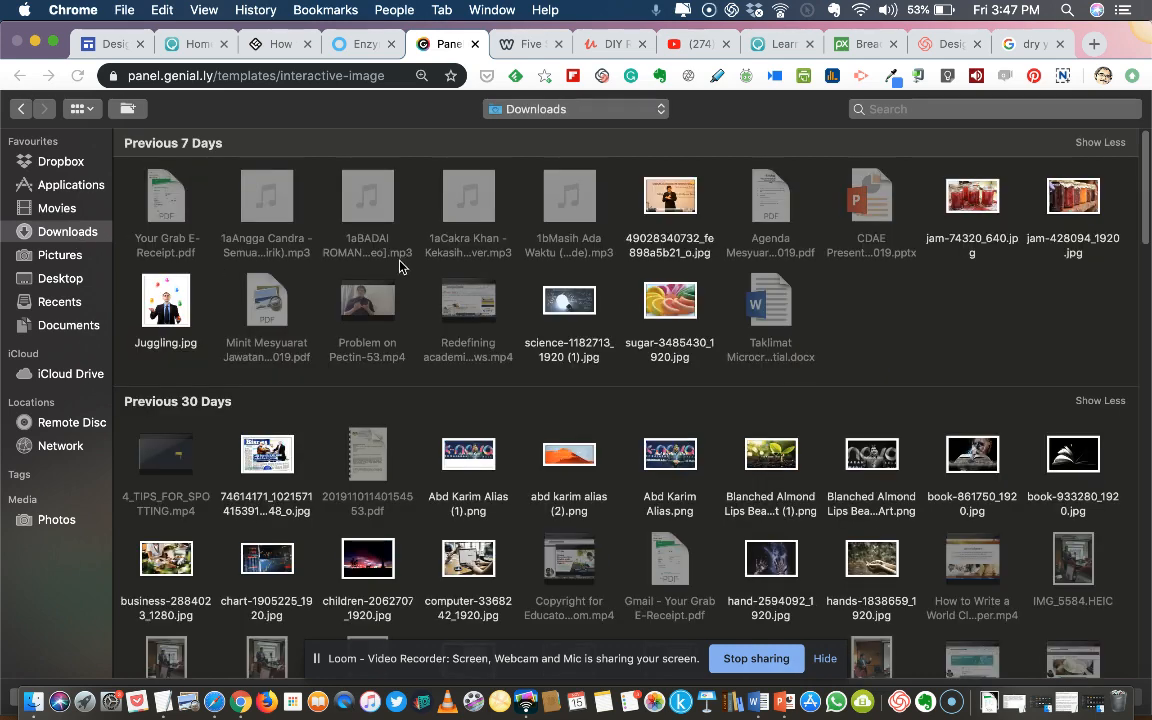
{"action": "left_click", "coordinate": [283, 211]}
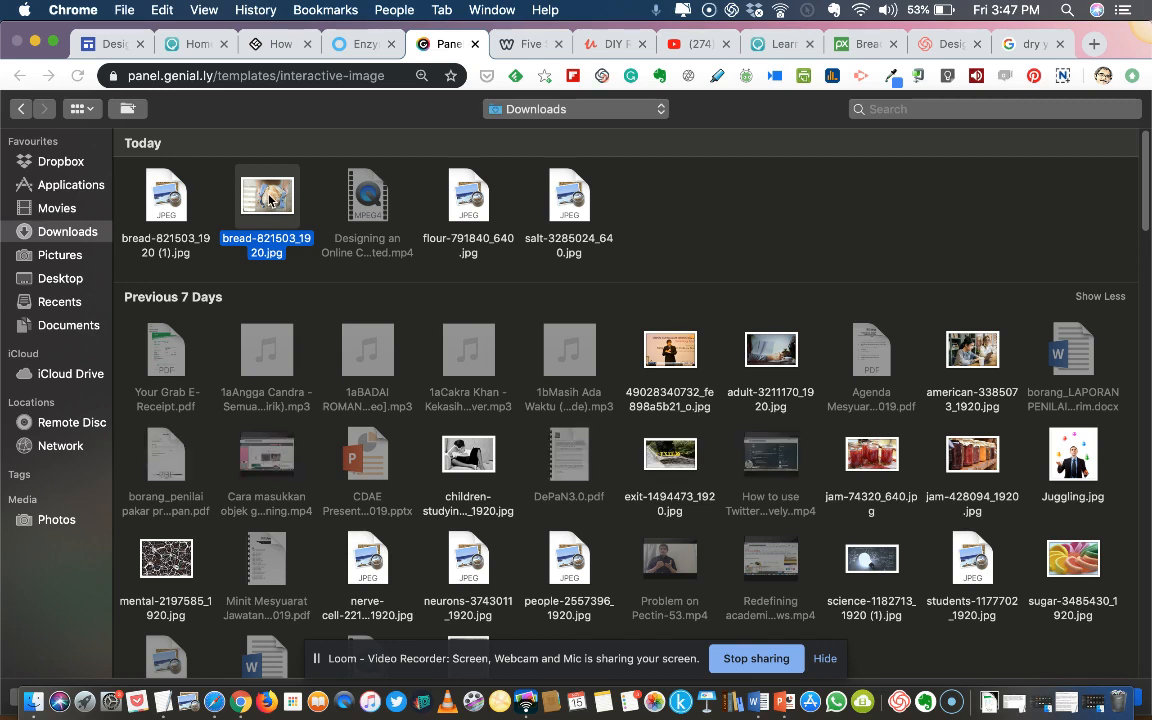
{"action": "double_click", "coordinate": [270, 200]}
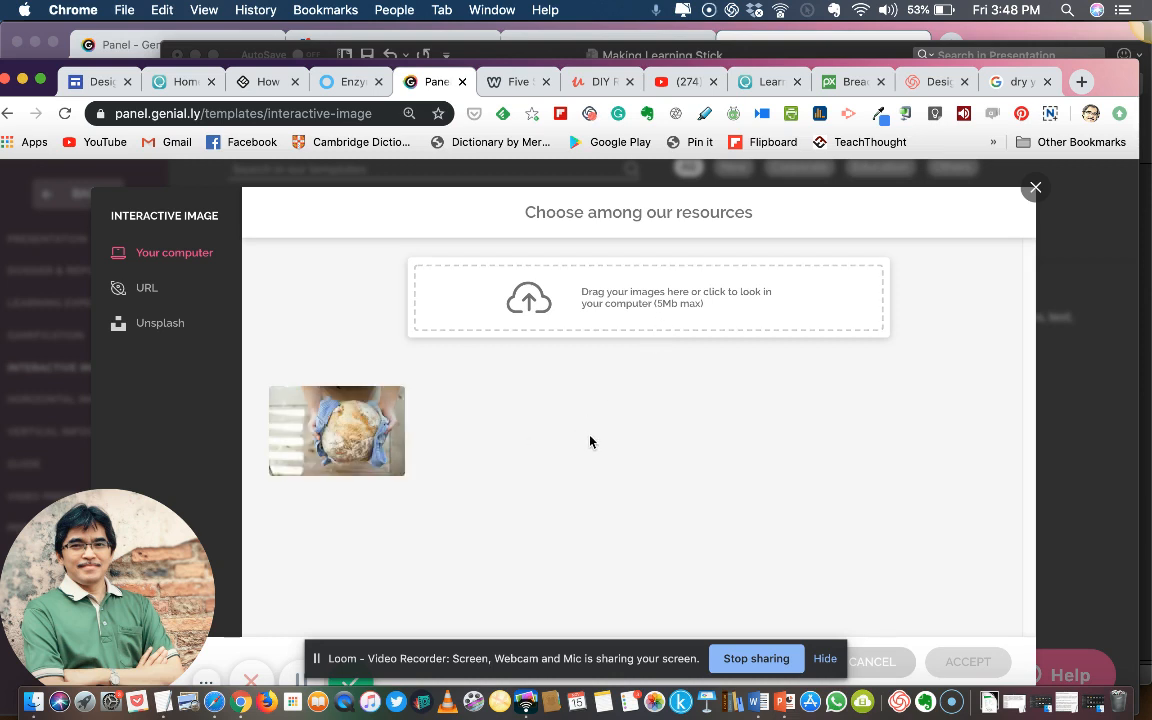
{"action": "left_click", "coordinate": [329, 445]}
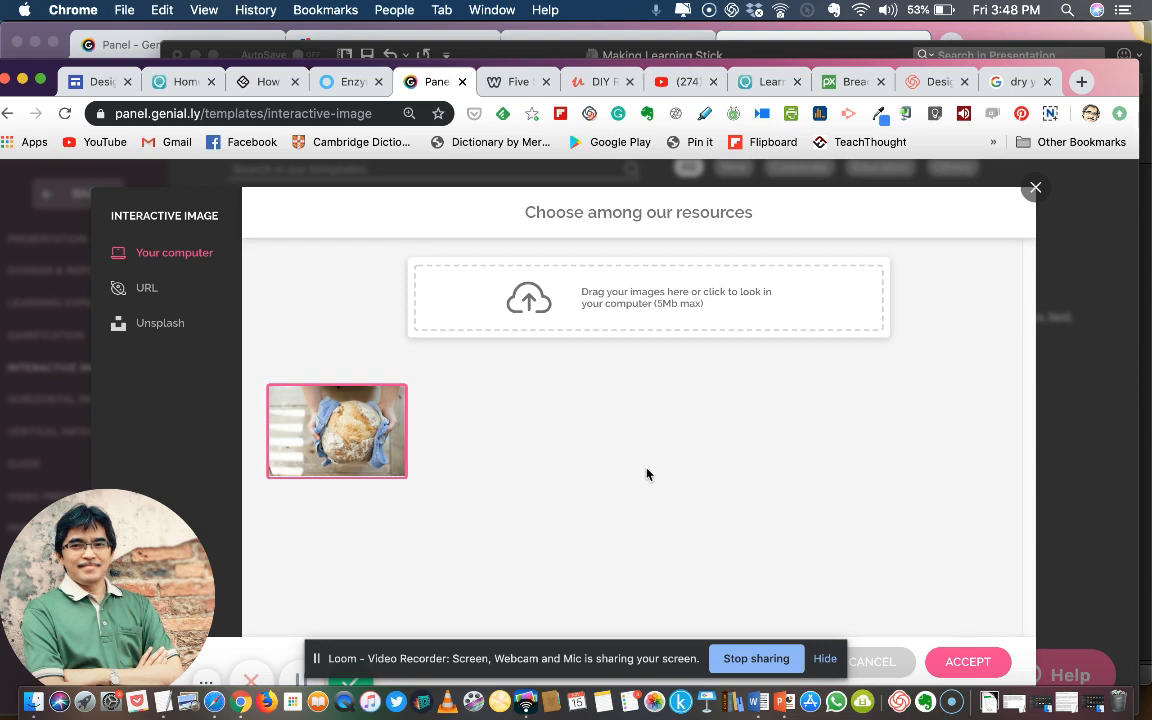
{"action": "left_click", "coordinate": [963, 664]}
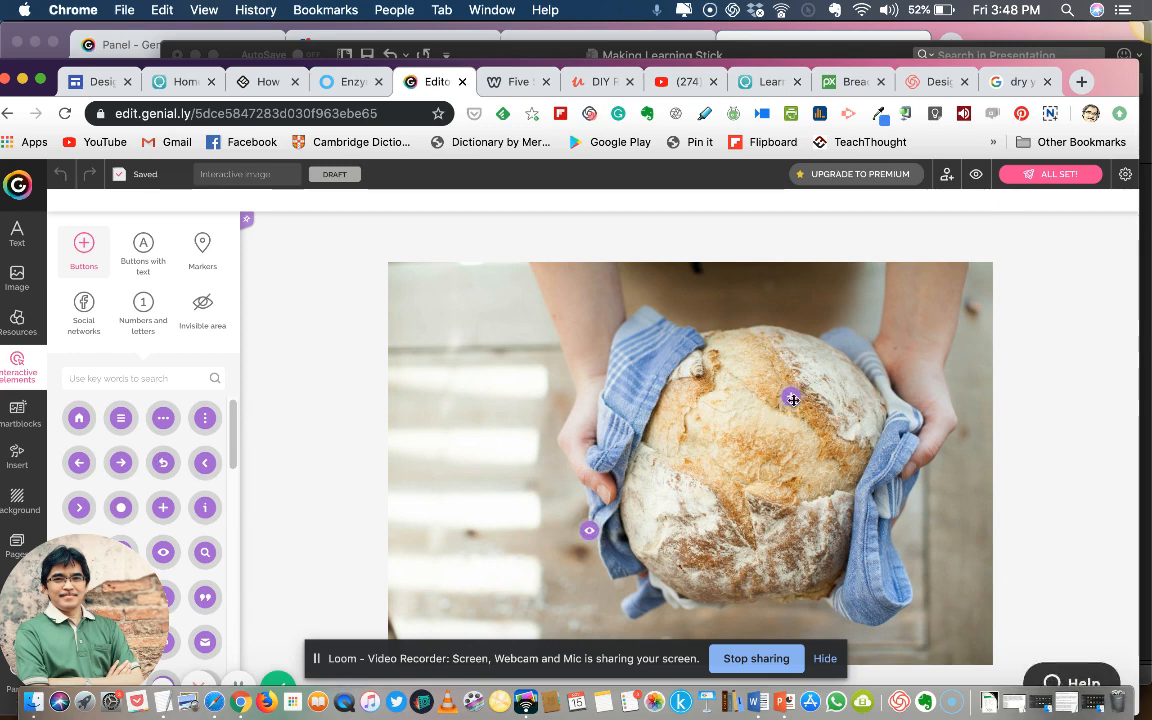
Move the existing plus button up and left to the upper part of the bread
{"action": "left_click", "coordinate": [791, 399]}
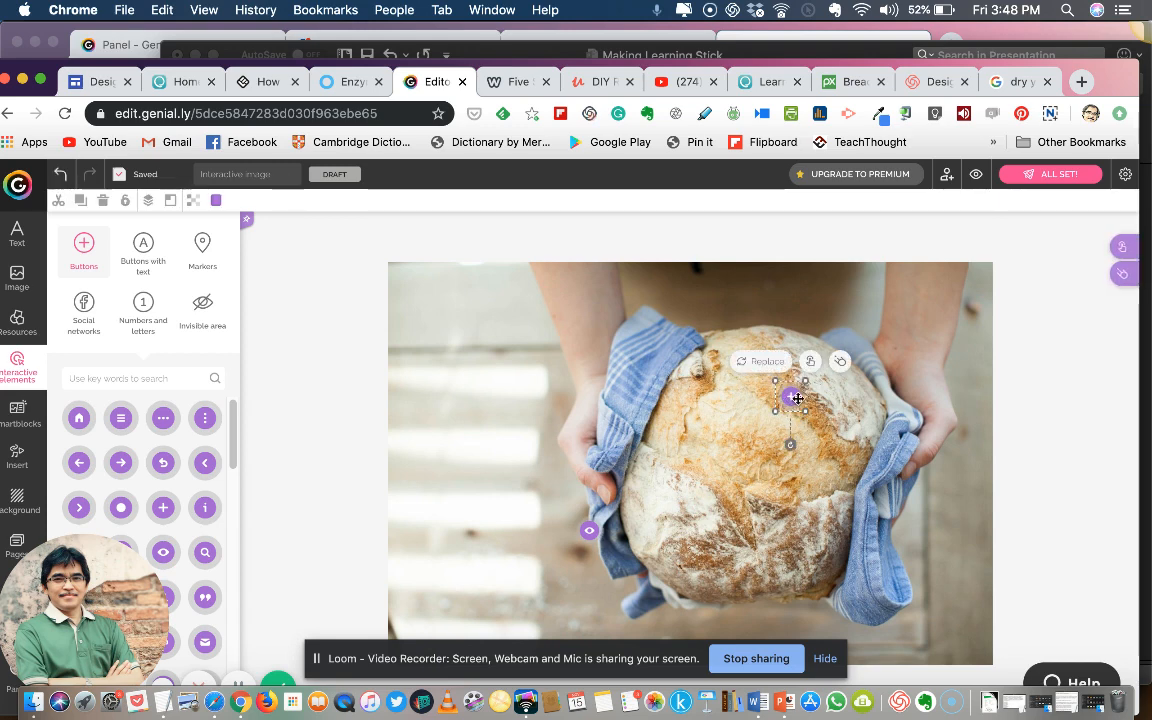
{"action": "mouse_move", "coordinate": [793, 398]}
{"action": "left_mouse_down"}
{"action": "mouse_move", "coordinate": [722, 424]}
{"action": "mouse_move", "coordinate": [779, 386]}
{"action": "mouse_move", "coordinate": [783, 461]}
{"action": "mouse_move", "coordinate": [778, 398]}
{"action": "mouse_move", "coordinate": [815, 405]}
{"action": "mouse_move", "coordinate": [826, 430]}
{"action": "mouse_move", "coordinate": [789, 414]}
{"action": "mouse_move", "coordinate": [828, 404]}
{"action": "mouse_move", "coordinate": [769, 404]}
{"action": "mouse_move", "coordinate": [726, 496]}
{"action": "mouse_move", "coordinate": [776, 418]}
{"action": "mouse_move", "coordinate": [821, 410]}
{"action": "mouse_move", "coordinate": [807, 432]}
{"action": "mouse_move", "coordinate": [797, 380]}
{"action": "mouse_move", "coordinate": [769, 387]}
{"action": "mouse_move", "coordinate": [759, 372]}
{"action": "left_mouse_up"}
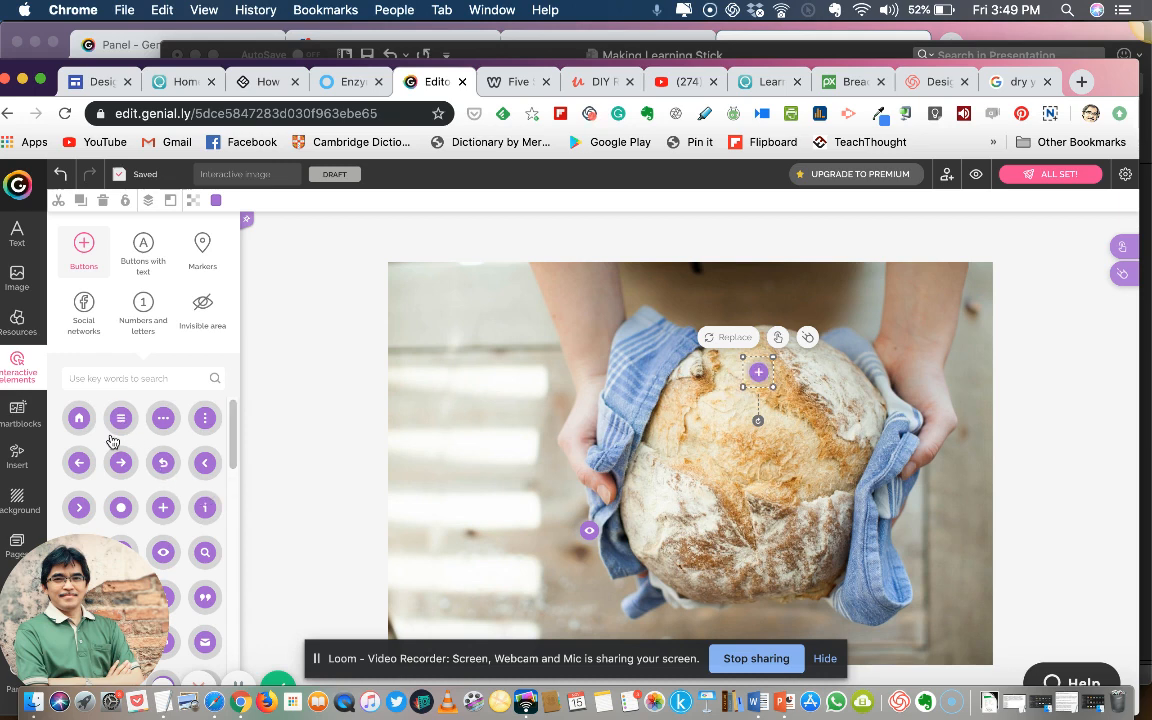
Add two more purple plus buttons to the bread, one near its left edge and one on its lower right part
{"action": "scroll", "coordinate": [231, 490], "scroll_direction": "down", "scroll_amount": 10}
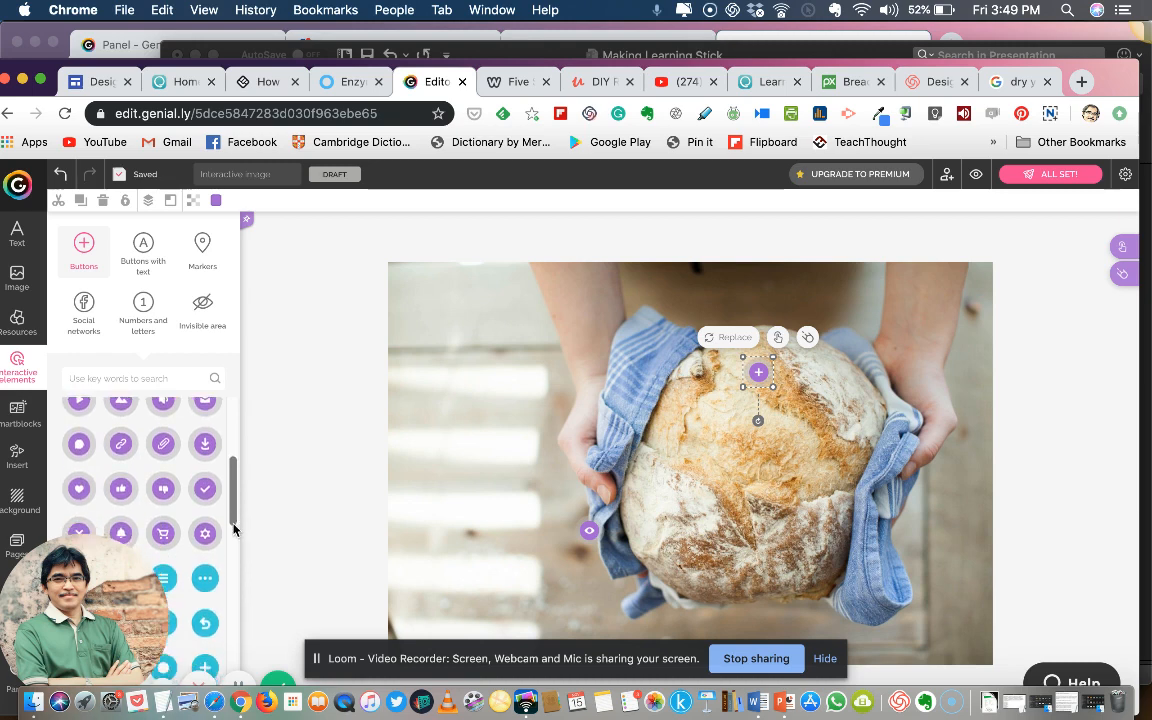
{"action": "left_click_drag", "start_coordinate": [232, 536], "coordinate": [213, 455]}
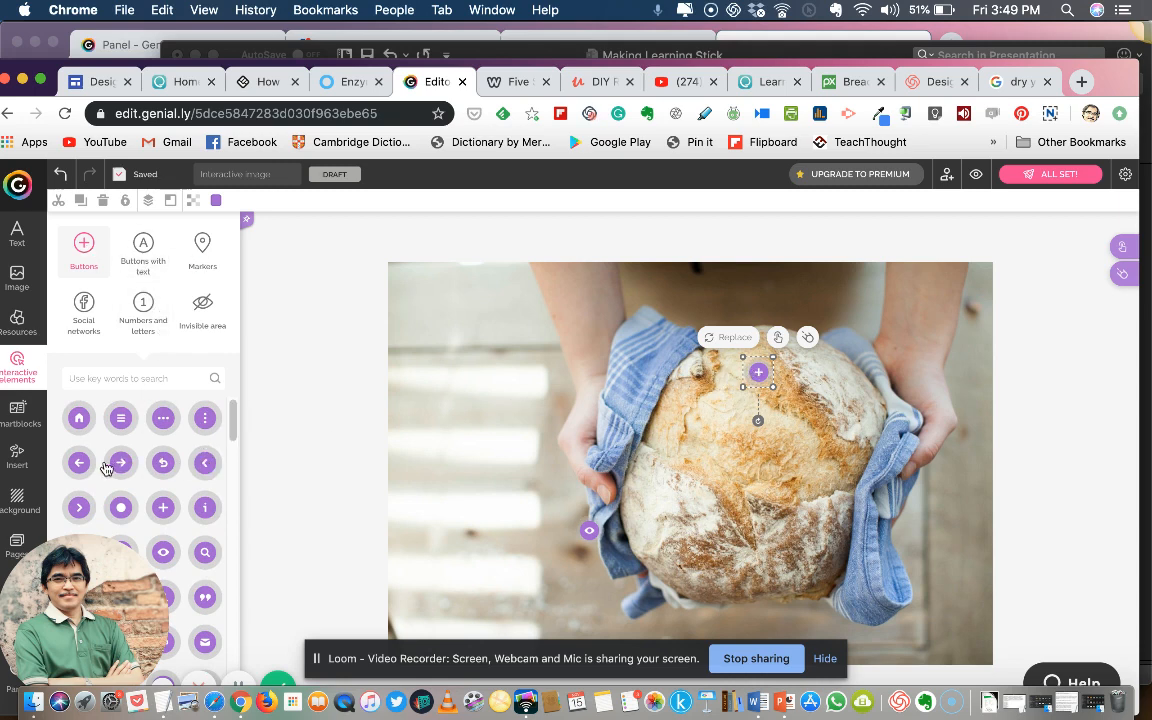
{"action": "scroll", "coordinate": [150, 496], "scroll_direction": "down", "scroll_amount": 2}
{"action": "scroll", "coordinate": [153, 502], "scroll_direction": "up", "scroll_amount": 2}
{"action": "scroll", "coordinate": [155, 502], "scroll_direction": "down", "scroll_amount": 3}
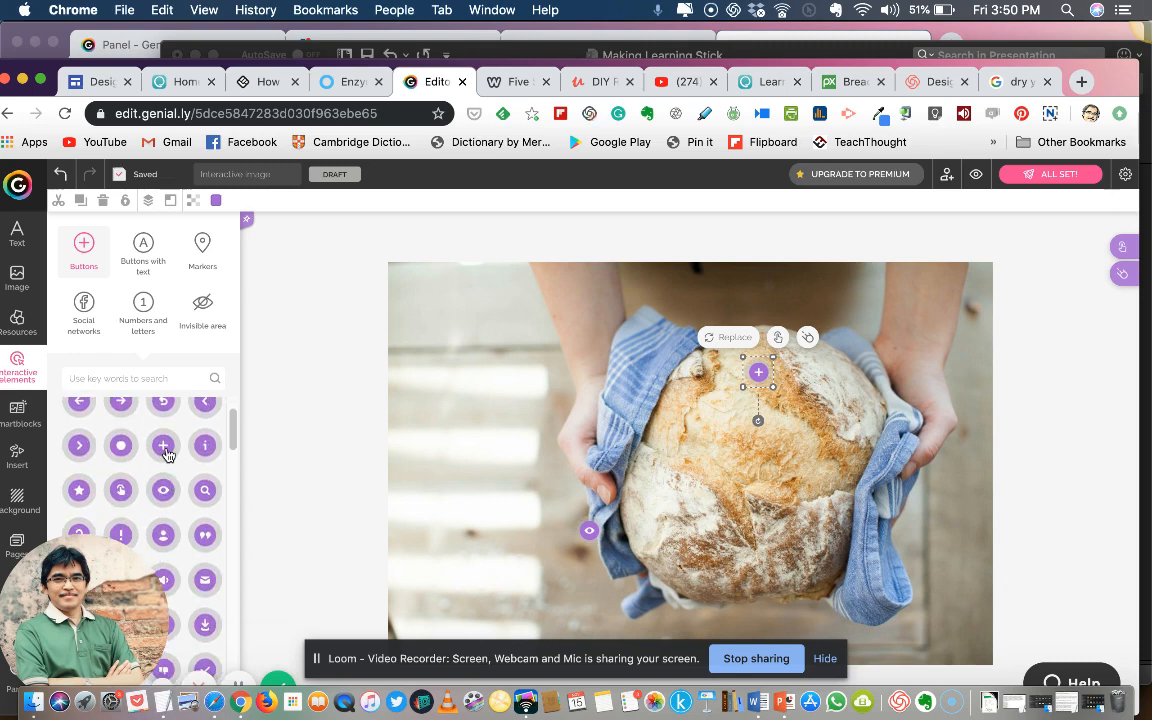
{"action": "left_click", "coordinate": [166, 450]}
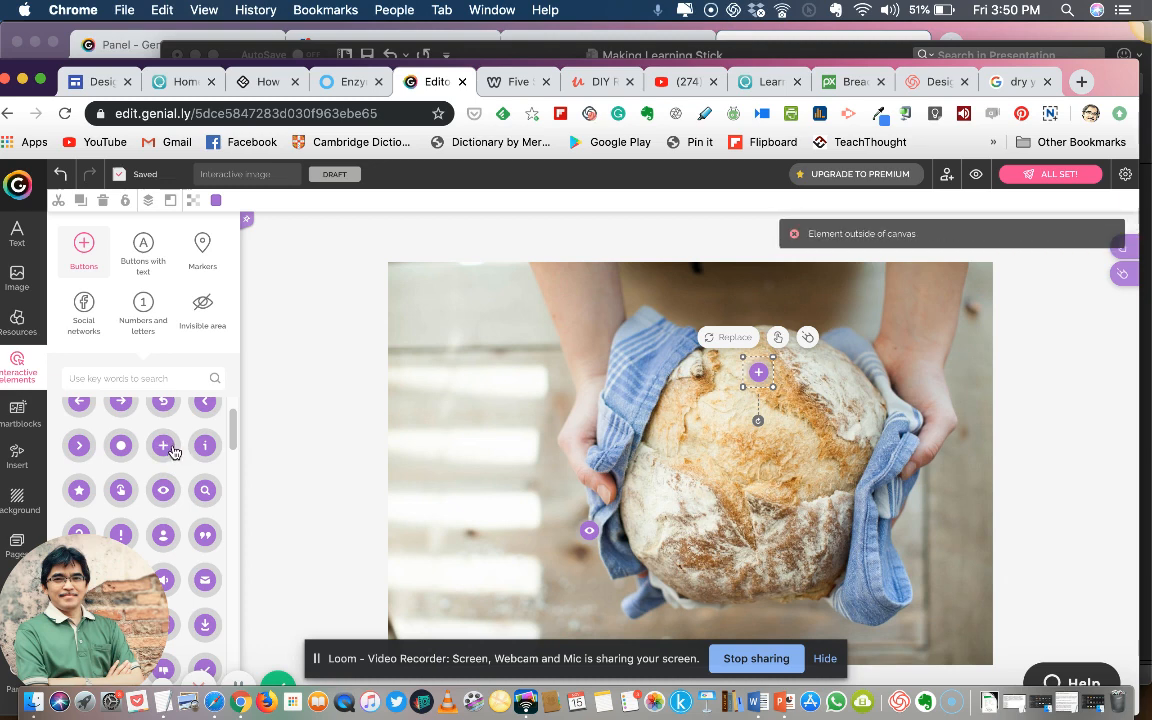
{"action": "left_click_drag", "start_coordinate": [170, 450], "coordinate": [686, 474]}
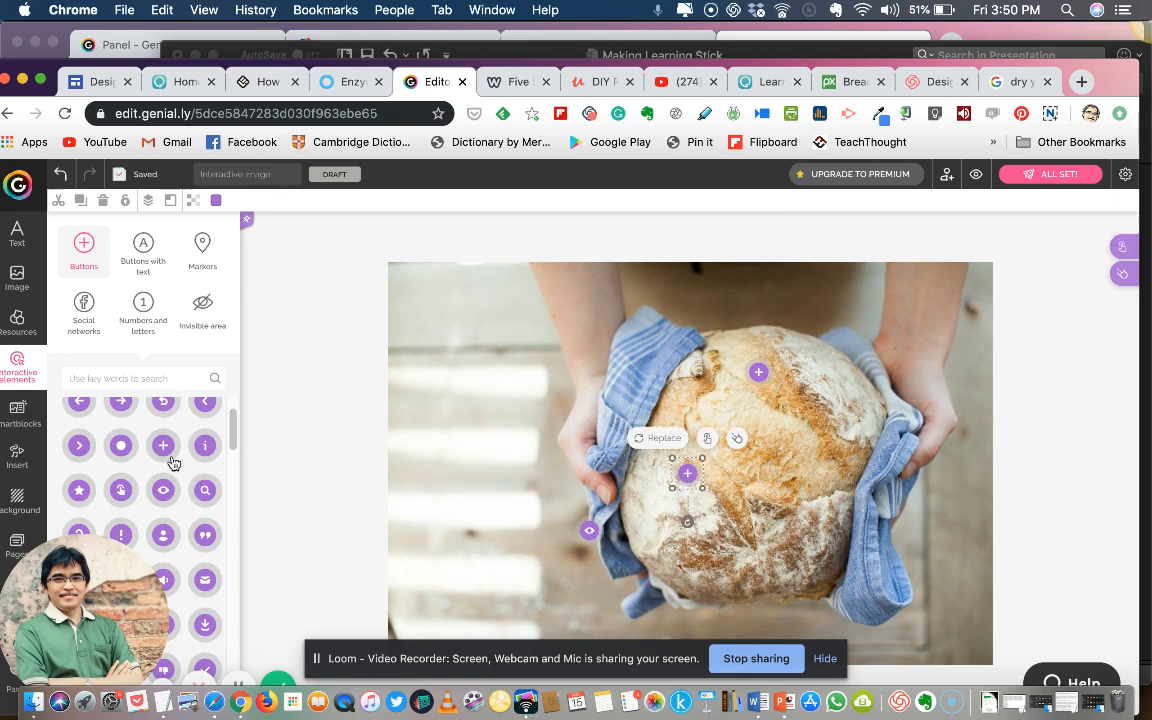
{"action": "left_click_drag", "start_coordinate": [165, 447], "coordinate": [804, 502]}
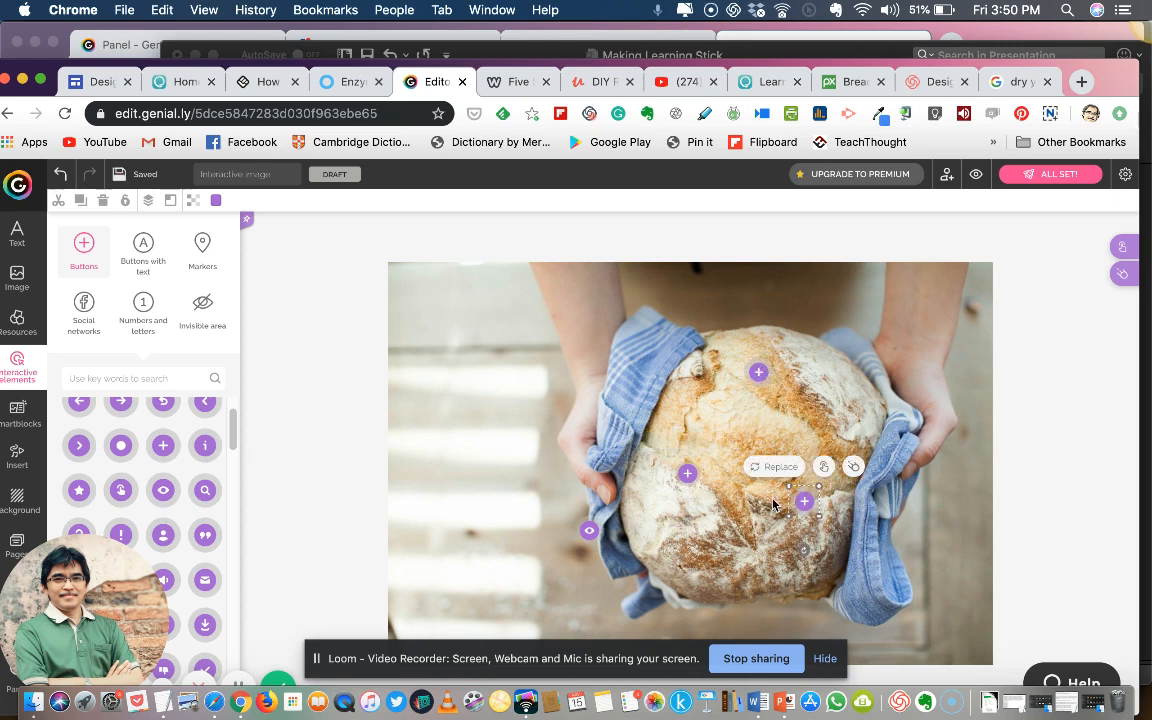
{"action": "left_click_drag", "start_coordinate": [687, 476], "coordinate": [669, 499]}
Examine the interactivity types offered for the plus button on the bread's left side and close the dialog
{"action": "left_click", "coordinate": [671, 490]}
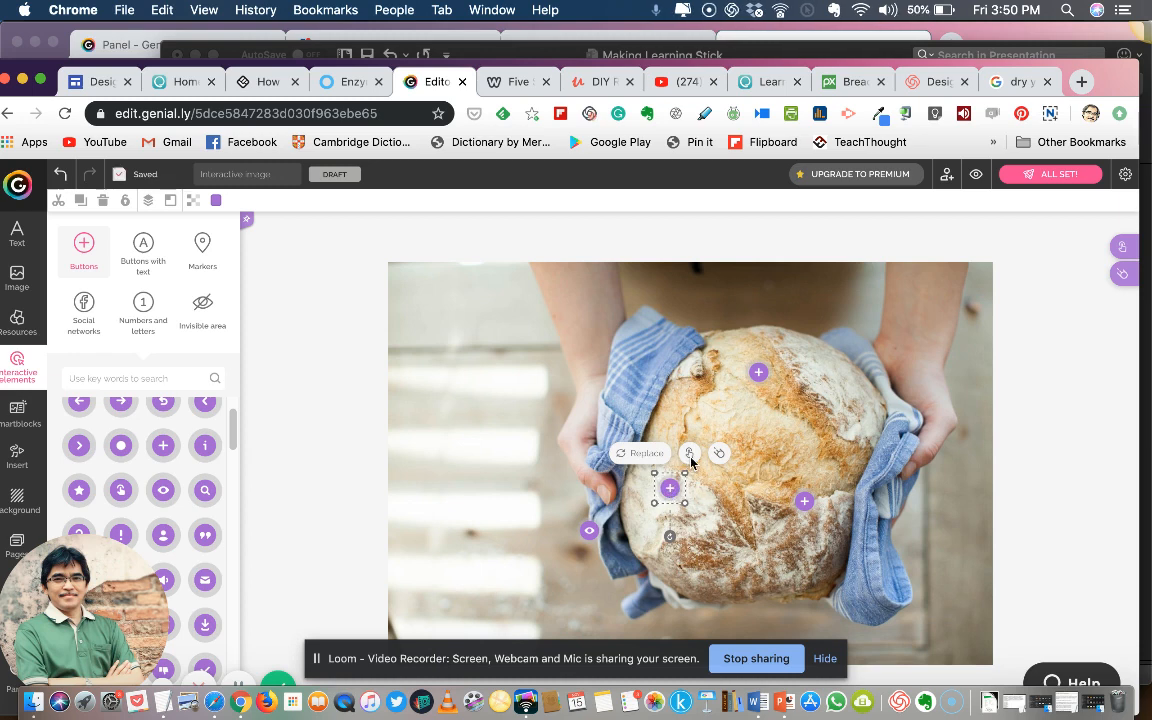
{"action": "left_click", "coordinate": [689, 455]}
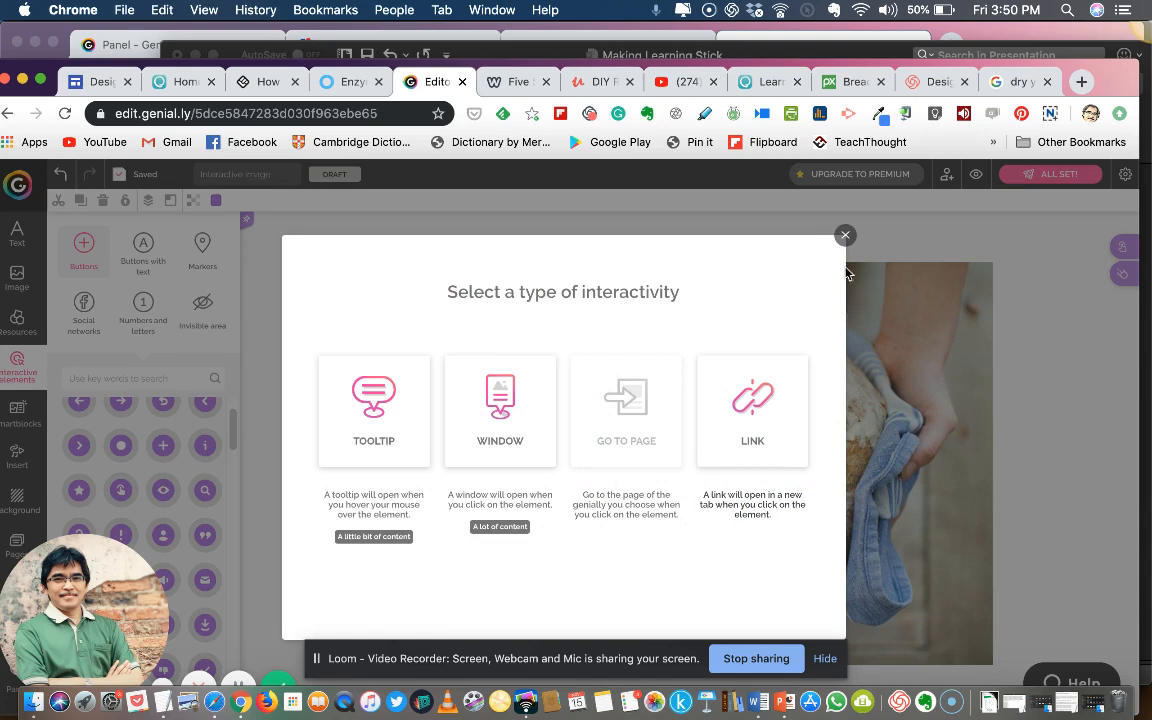
{"action": "left_click", "coordinate": [845, 235]}
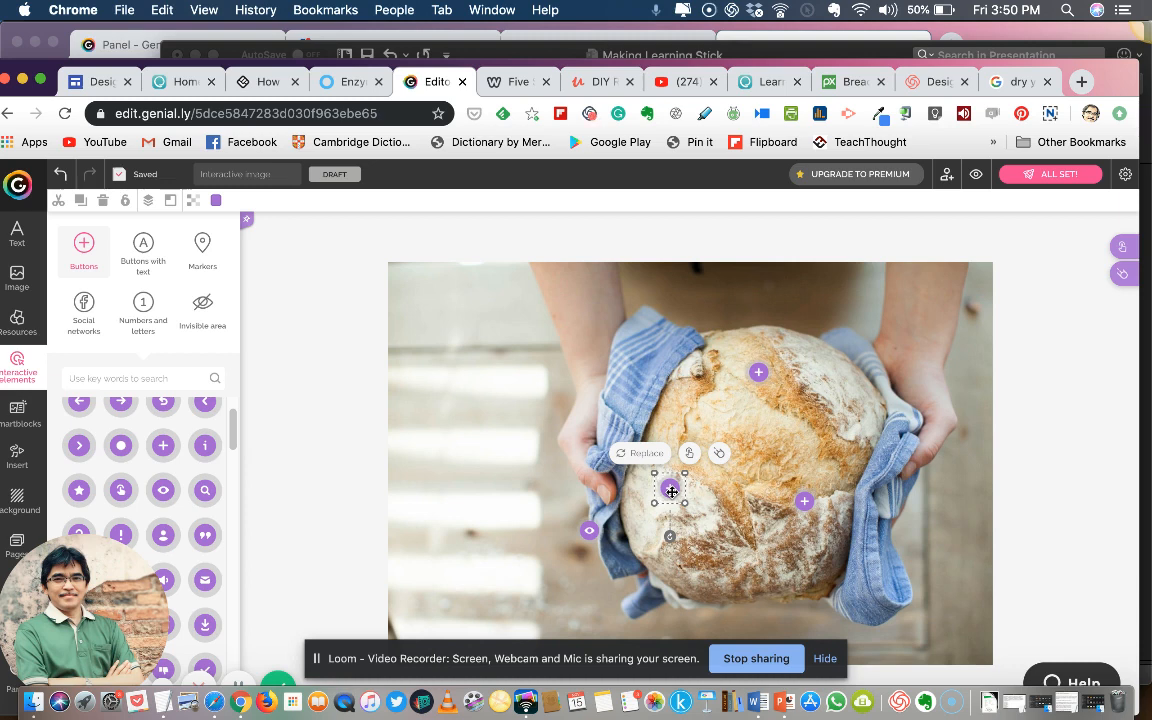
Assign a Tooltip interactivity to the plus button on the upper part of the bread
{"action": "left_click", "coordinate": [759, 373]}
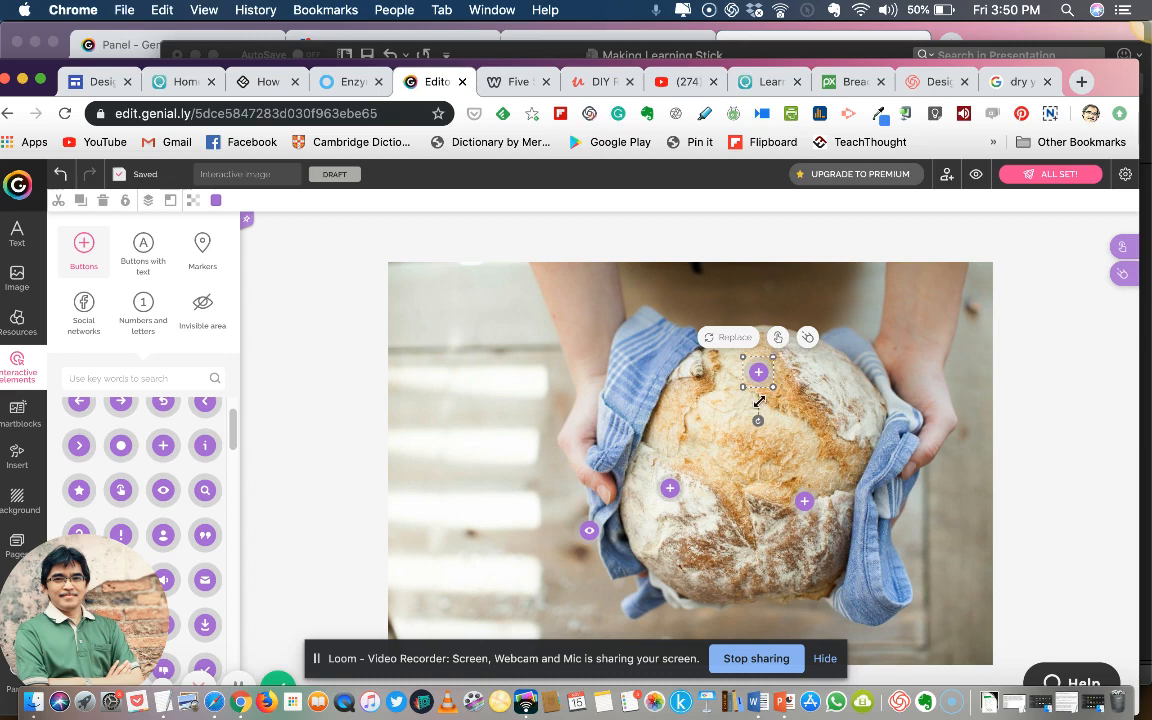
{"action": "left_click", "coordinate": [777, 337]}
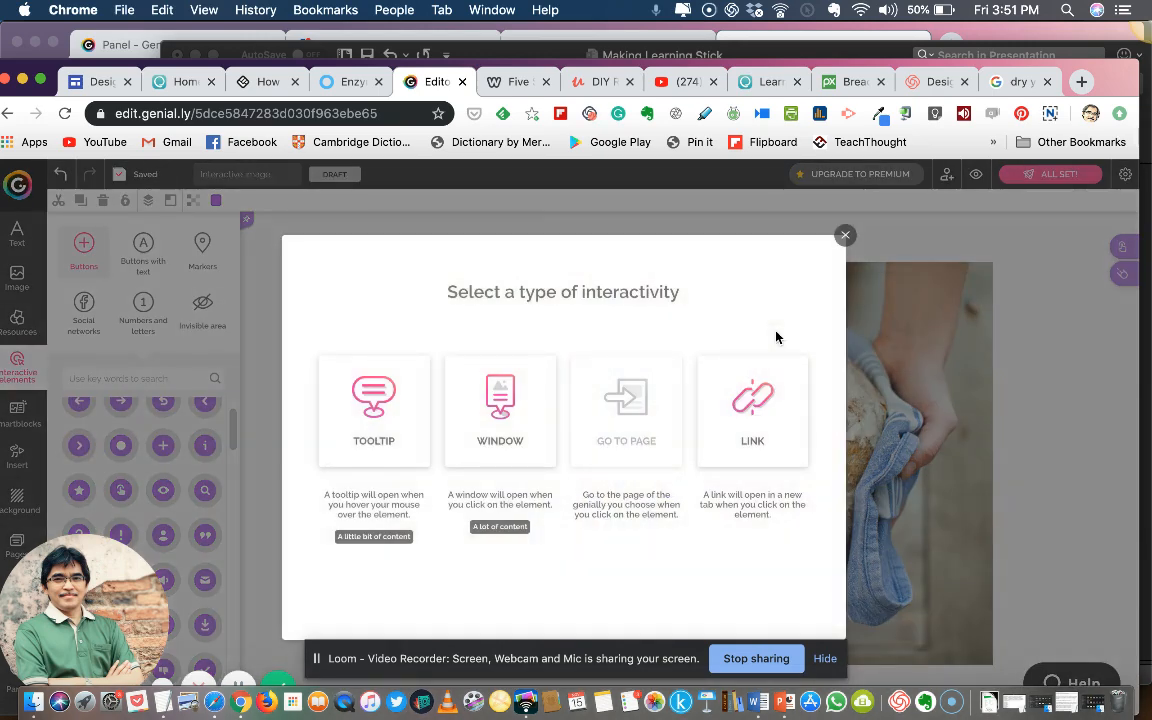
{"action": "left_click", "coordinate": [844, 238]}
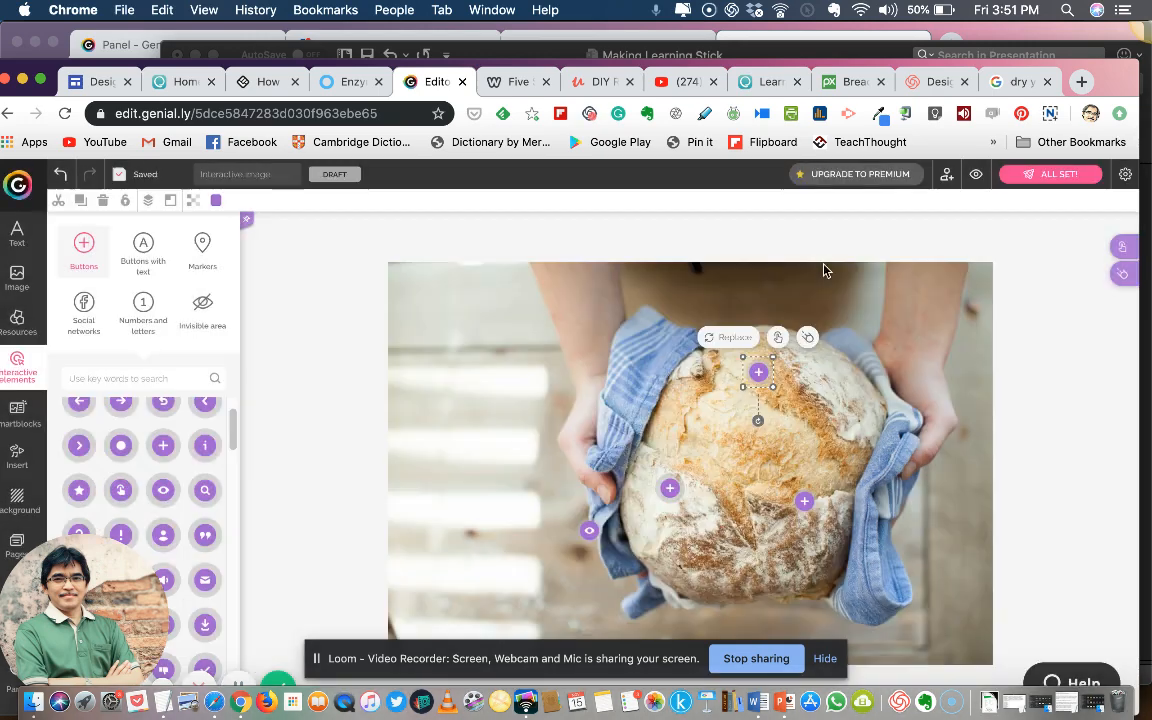
{"action": "left_click", "coordinate": [777, 338]}
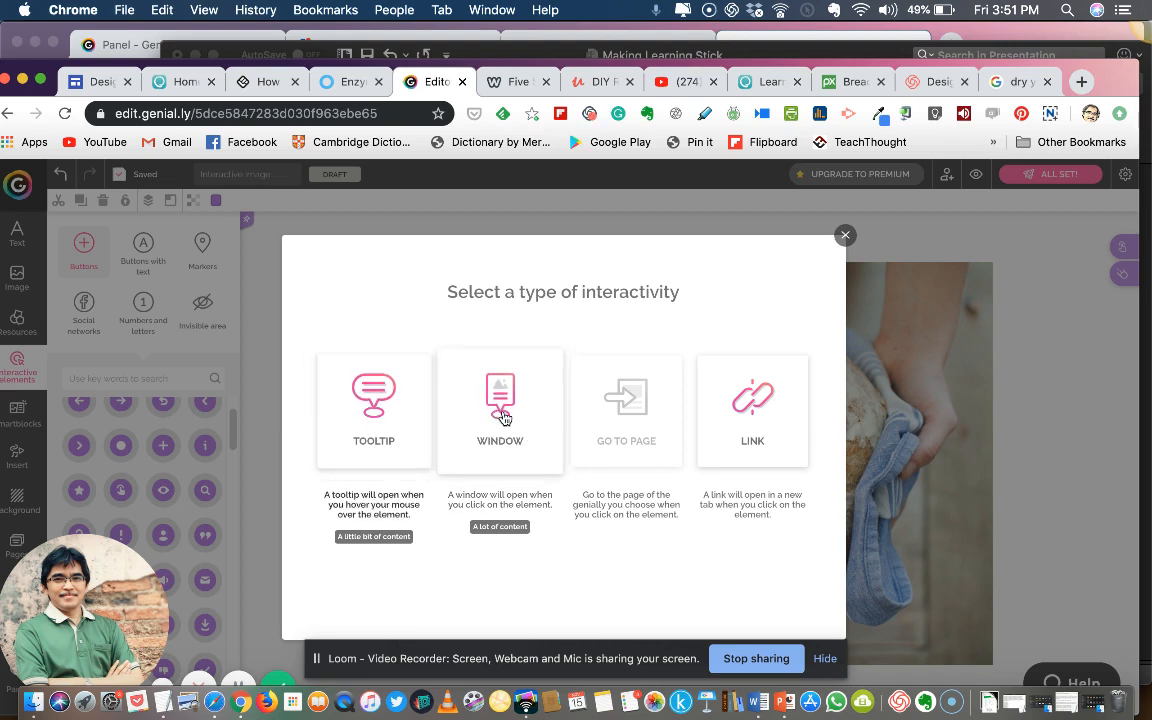
{"action": "left_click", "coordinate": [381, 409]}
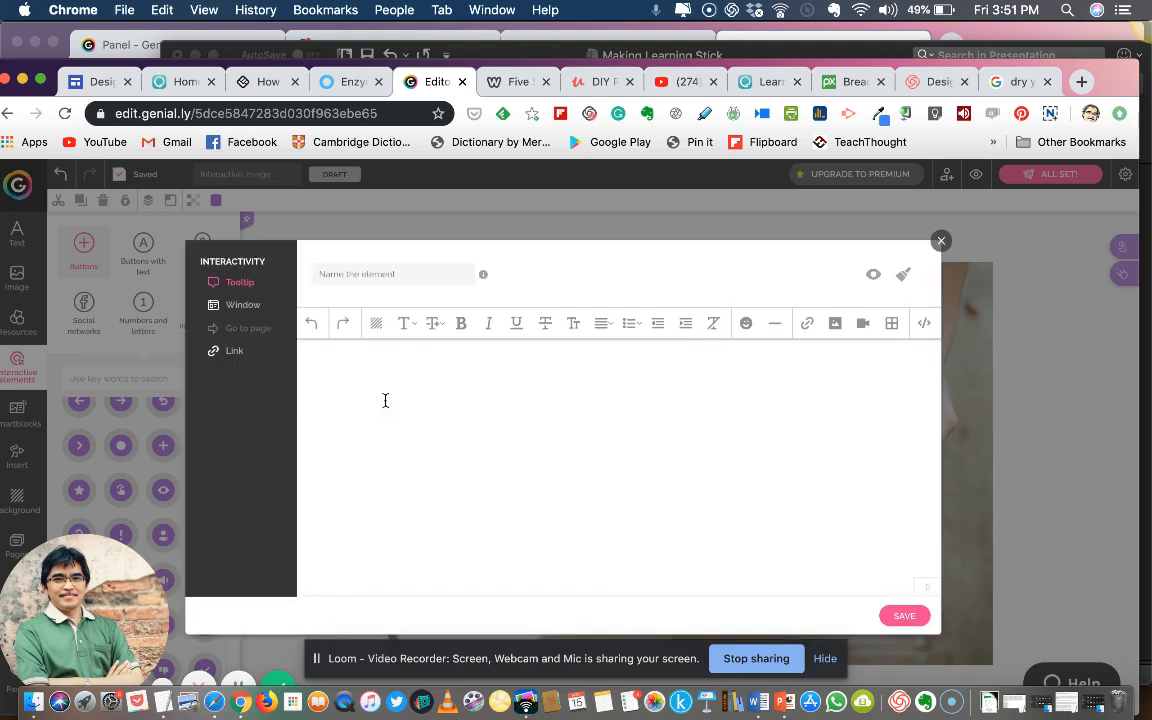
Insert the picture flour-791840_640.jpg from the Downloads folder into the tooltip's content
{"action": "left_click", "coordinate": [835, 324]}
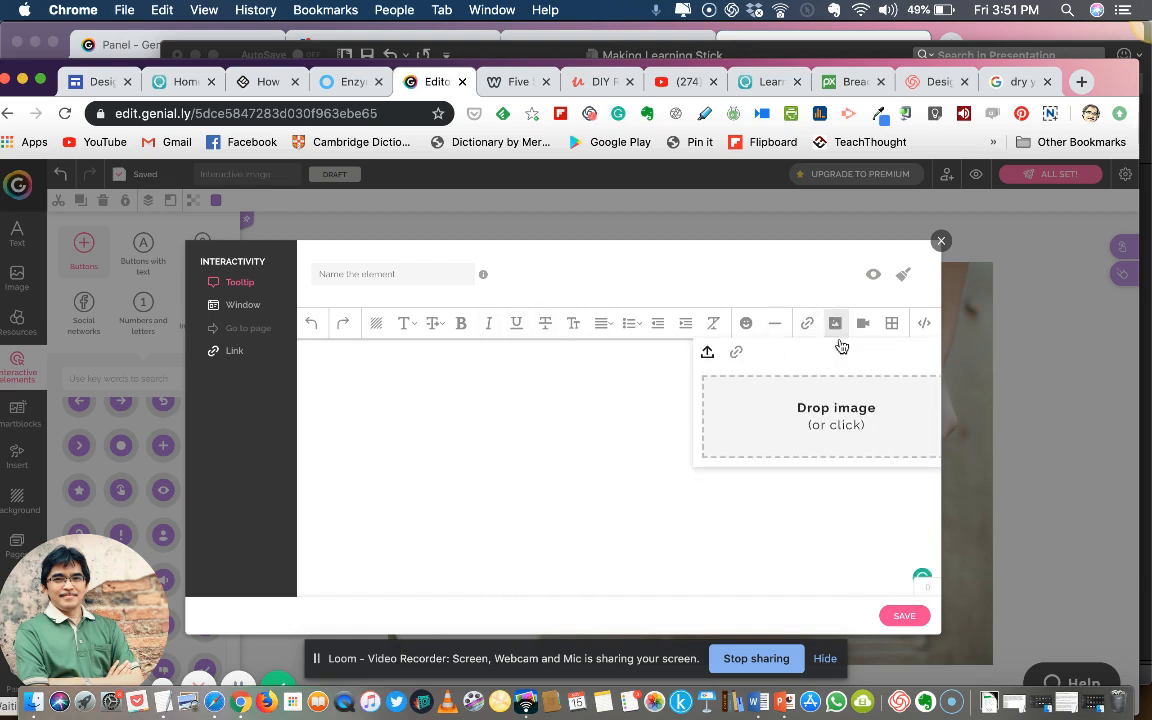
{"action": "left_click", "coordinate": [822, 418]}
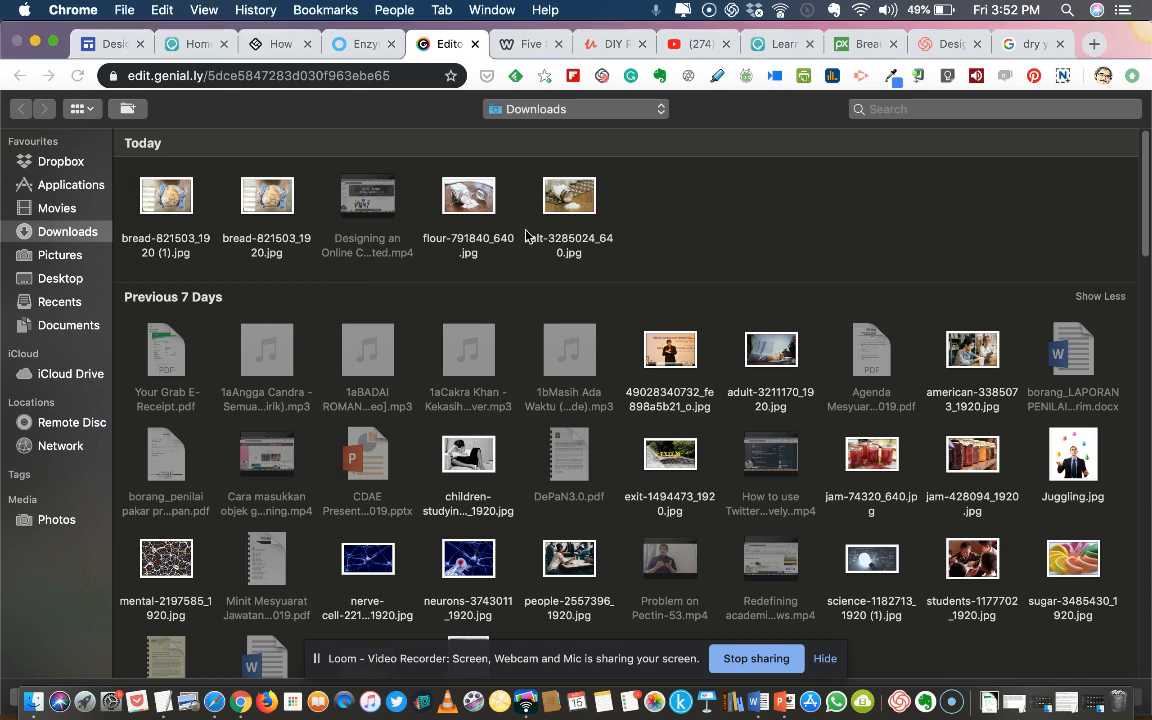
{"action": "left_click", "coordinate": [476, 204]}
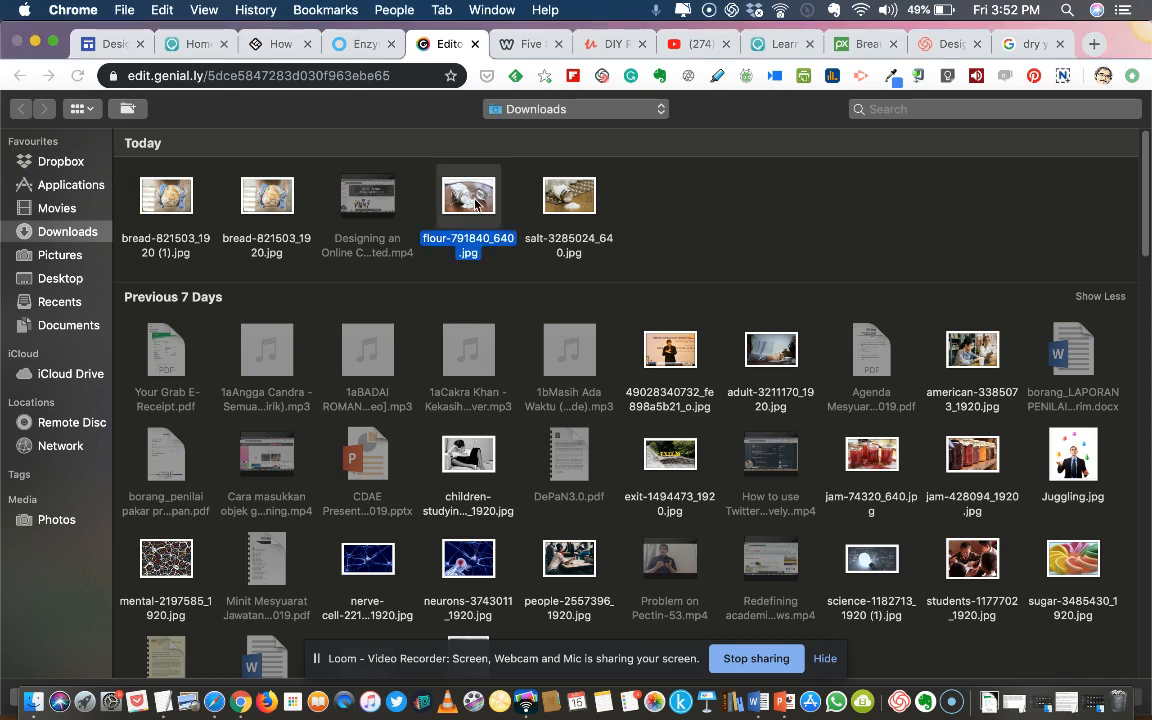
{"action": "double_click", "coordinate": [476, 204]}
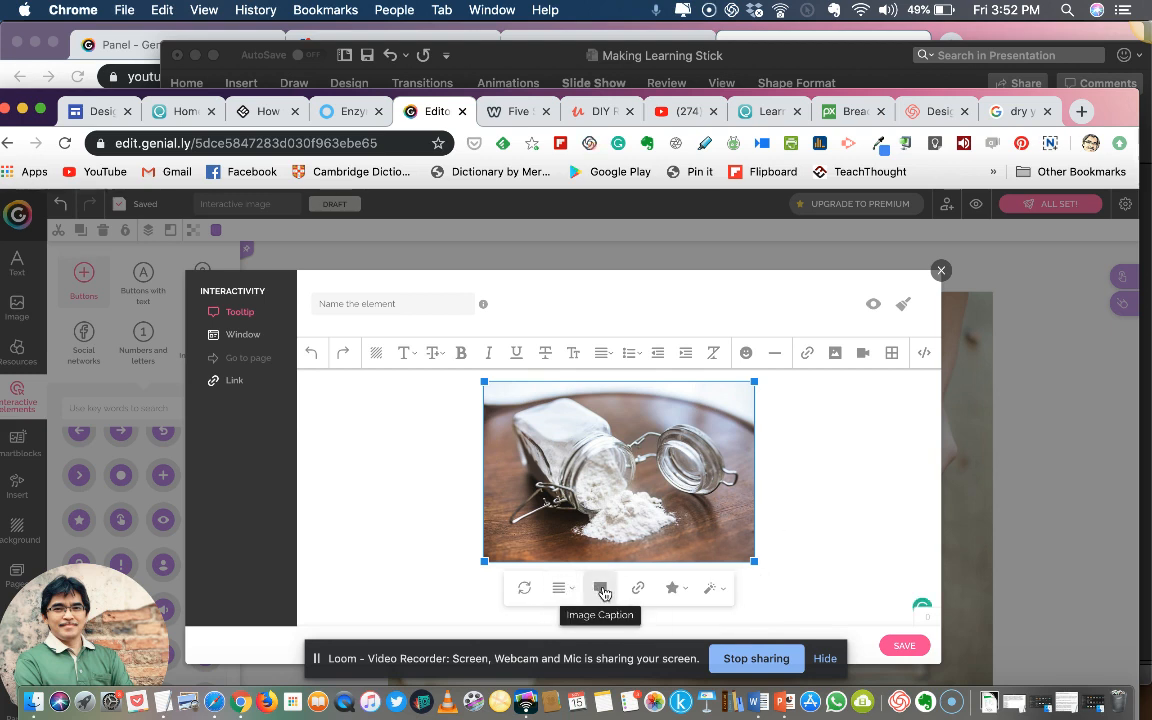
Caption the flour picture "Wheat flour" and add a line break after the caption
{"action": "left_click", "coordinate": [601, 589]}
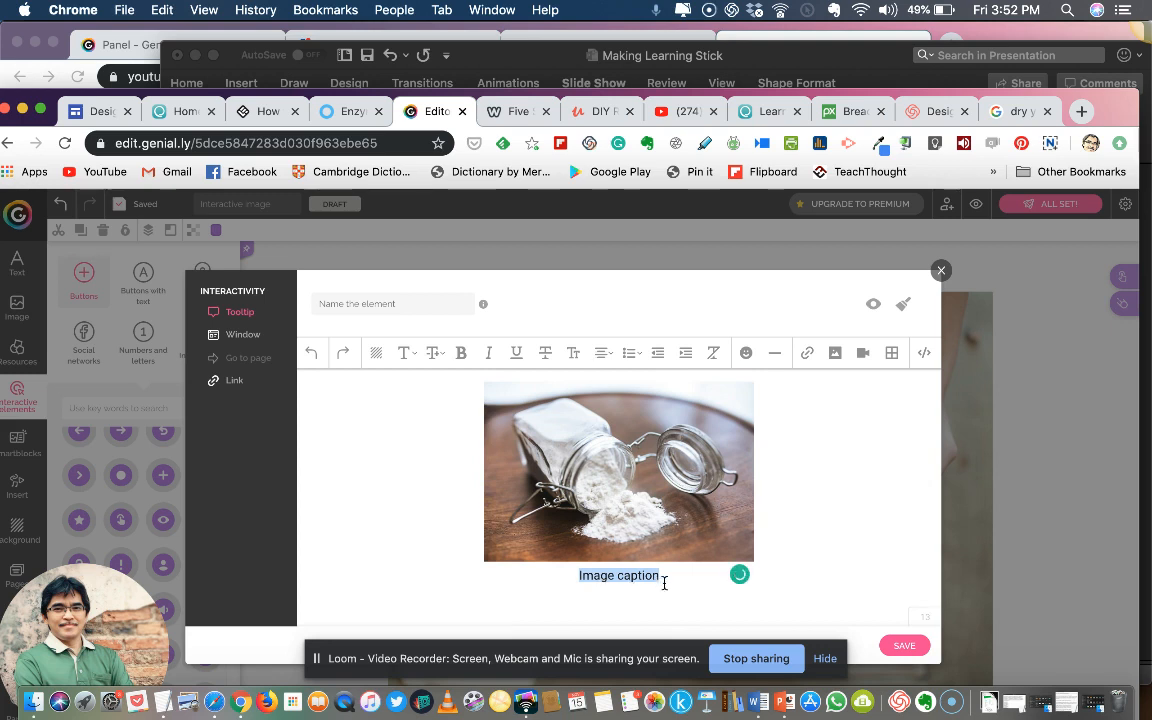
{"action": "type", "text": "Wheta"}
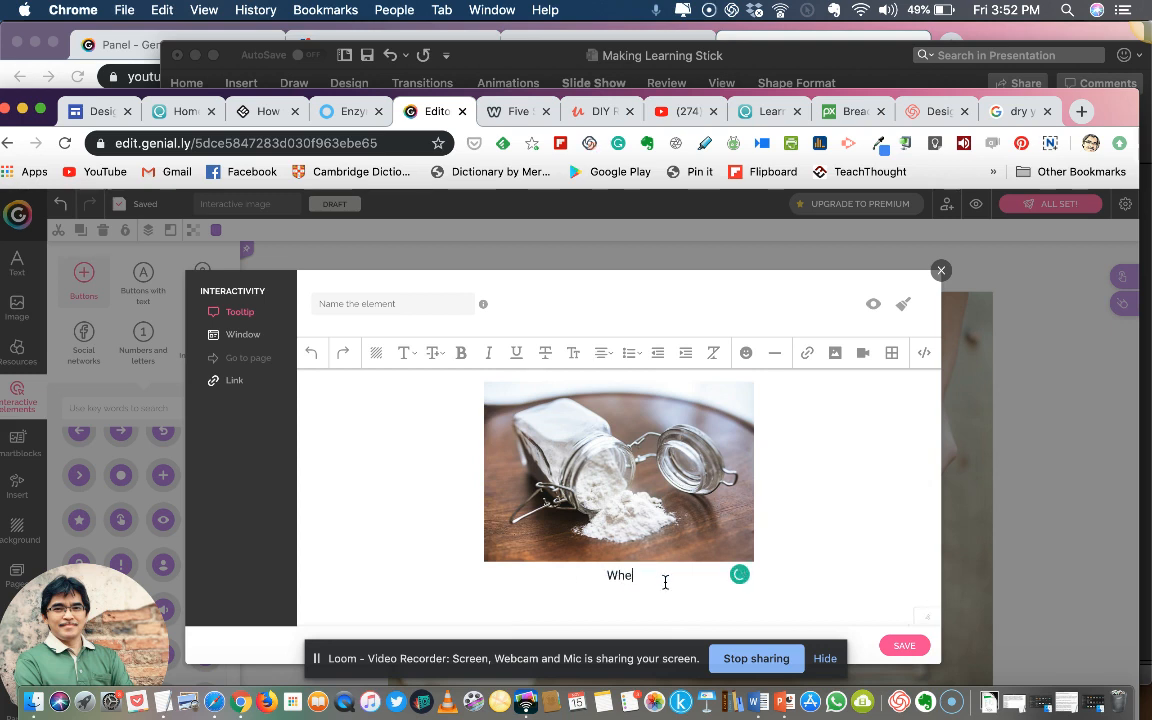
{"action": "key", "text": "BackSpace"}
{"action": "key", "text": "BackSpace"}
{"action": "key", "text": "BackSpace"}
{"action": "type", "text": "at flour"}
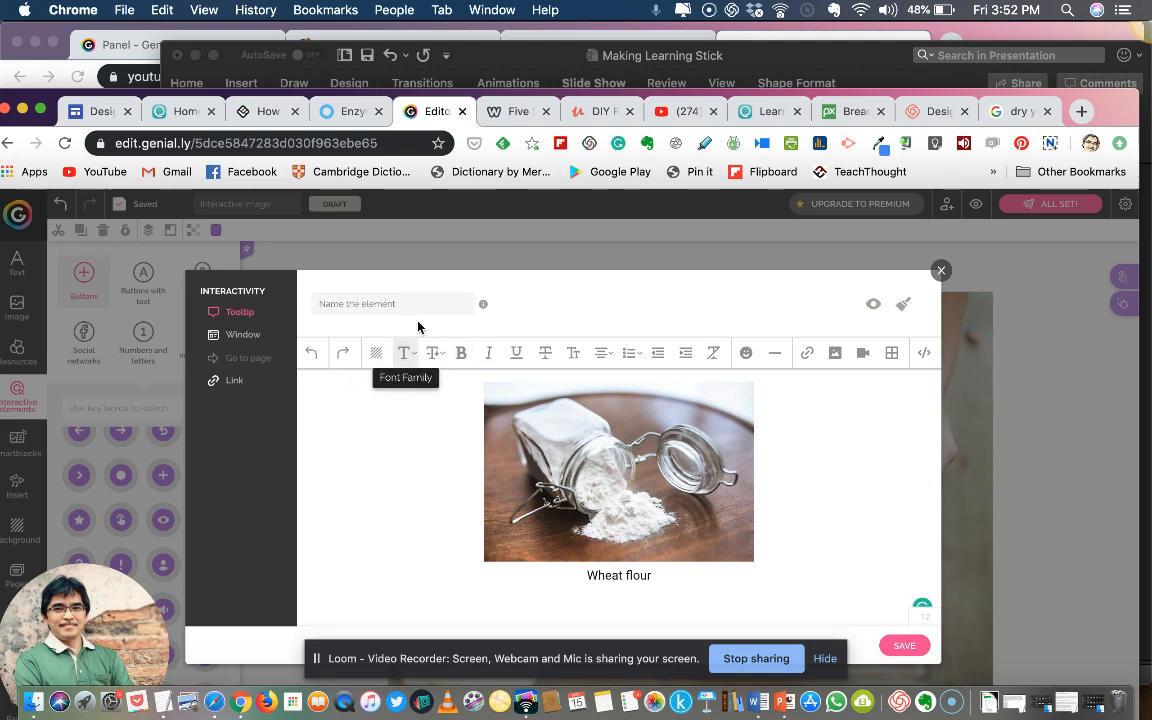
{"action": "left_click", "coordinate": [691, 489]}
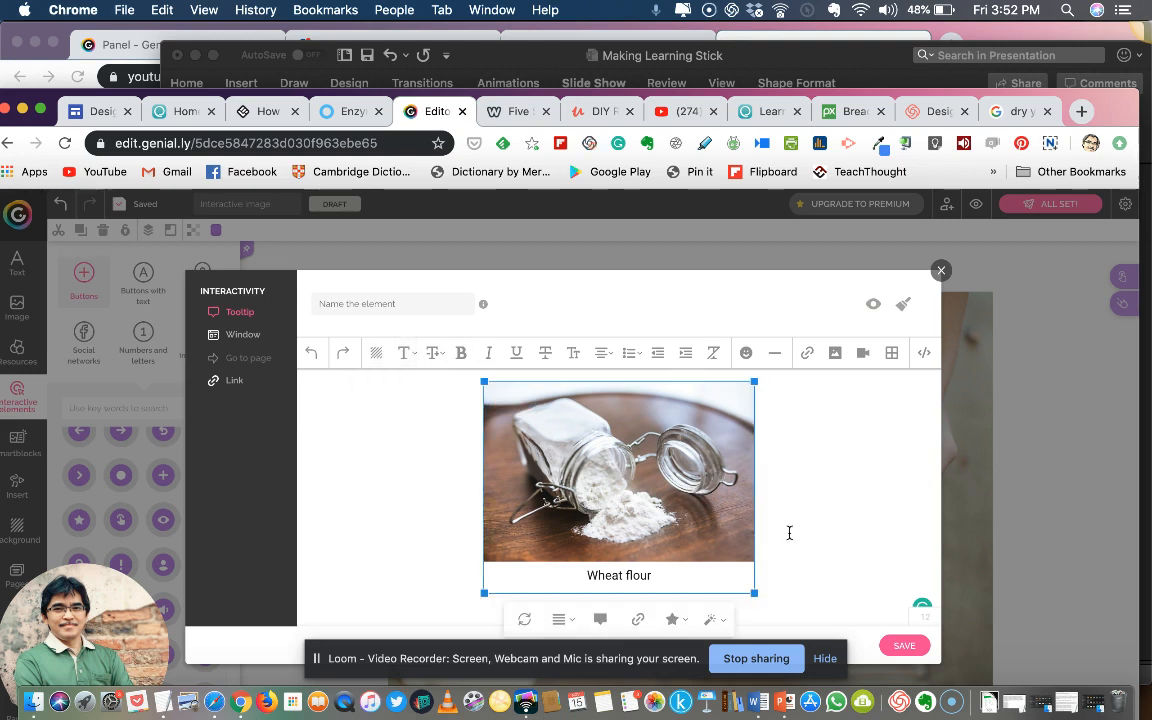
{"action": "left_click", "coordinate": [664, 580]}
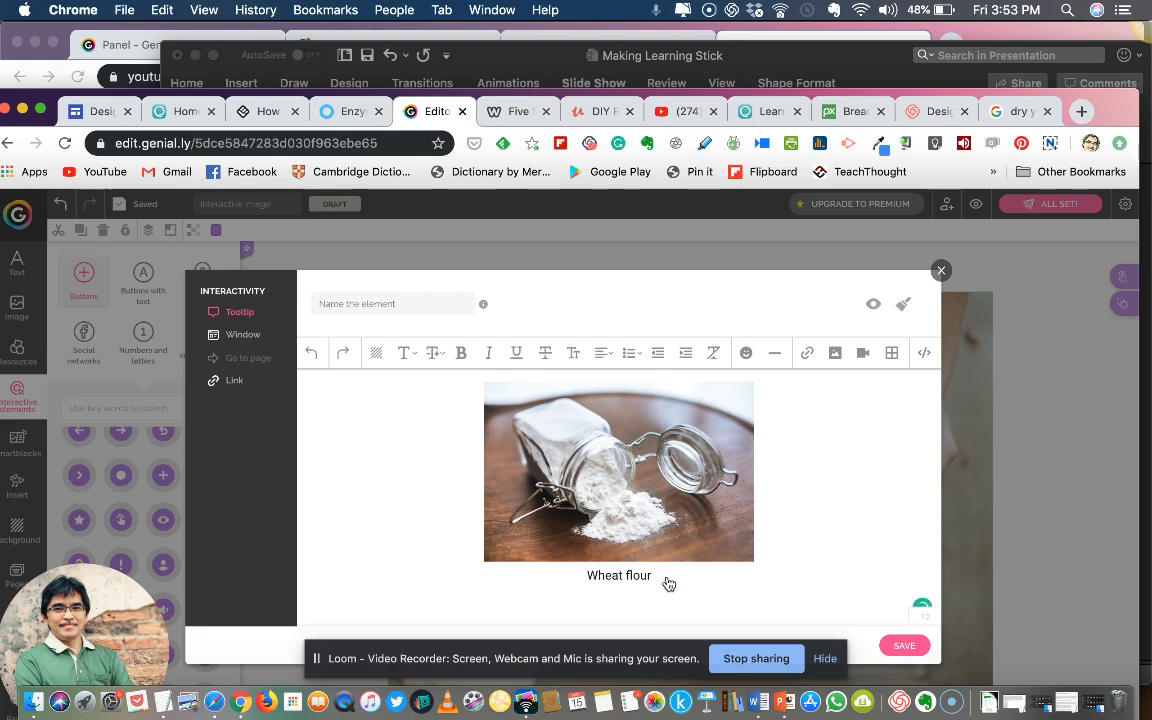
{"action": "key", "text": "Return"}
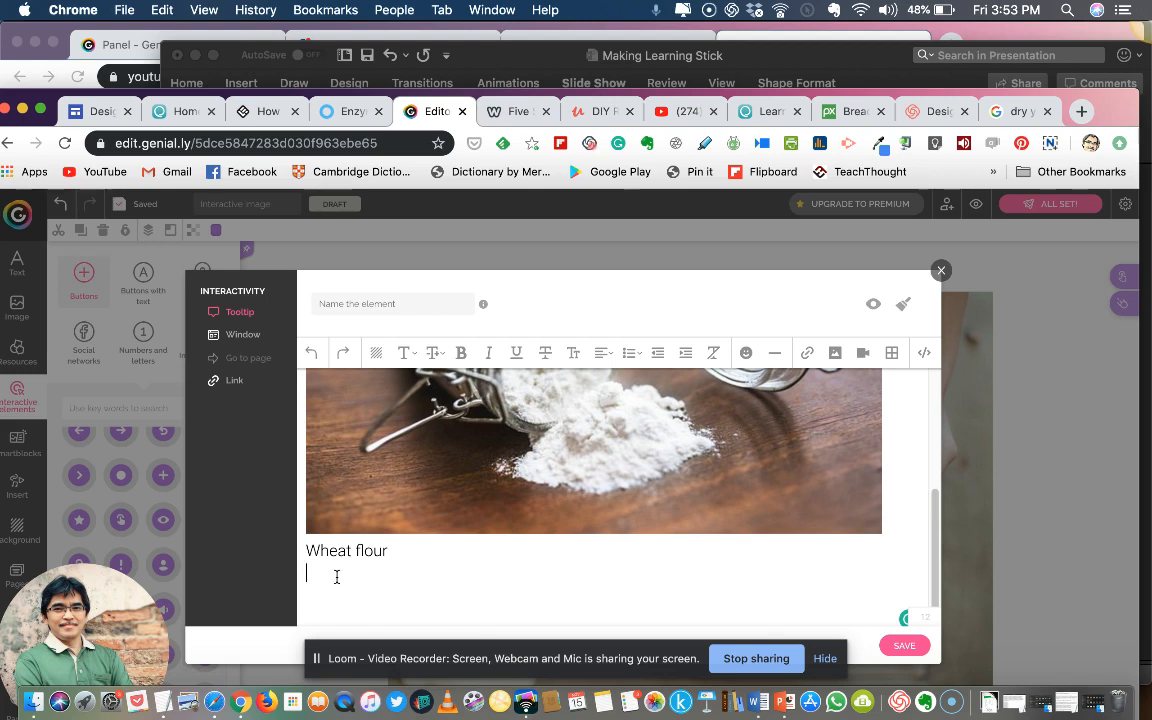
Copy the wheat flour paragraph from the Untitled 11 note in TextEdit and paste it below "Wheat flour" in the Genially tooltip
{"action": "left_click", "coordinate": [162, 703]}
{"action": "scroll", "coordinate": [320, 365], "scroll_direction": "down", "scroll_amount": 1}
{"action": "scroll", "coordinate": [320, 365], "scroll_direction": "up", "scroll_amount": 4}
{"action": "scroll", "coordinate": [320, 365], "scroll_direction": "down", "scroll_amount": 15}
{"action": "scroll", "coordinate": [322, 368], "scroll_direction": "down", "scroll_amount": 10}
{"action": "scroll", "coordinate": [322, 367], "scroll_direction": "up", "scroll_amount": 7}
{"action": "scroll", "coordinate": [322, 363], "scroll_direction": "up", "scroll_amount": 2}
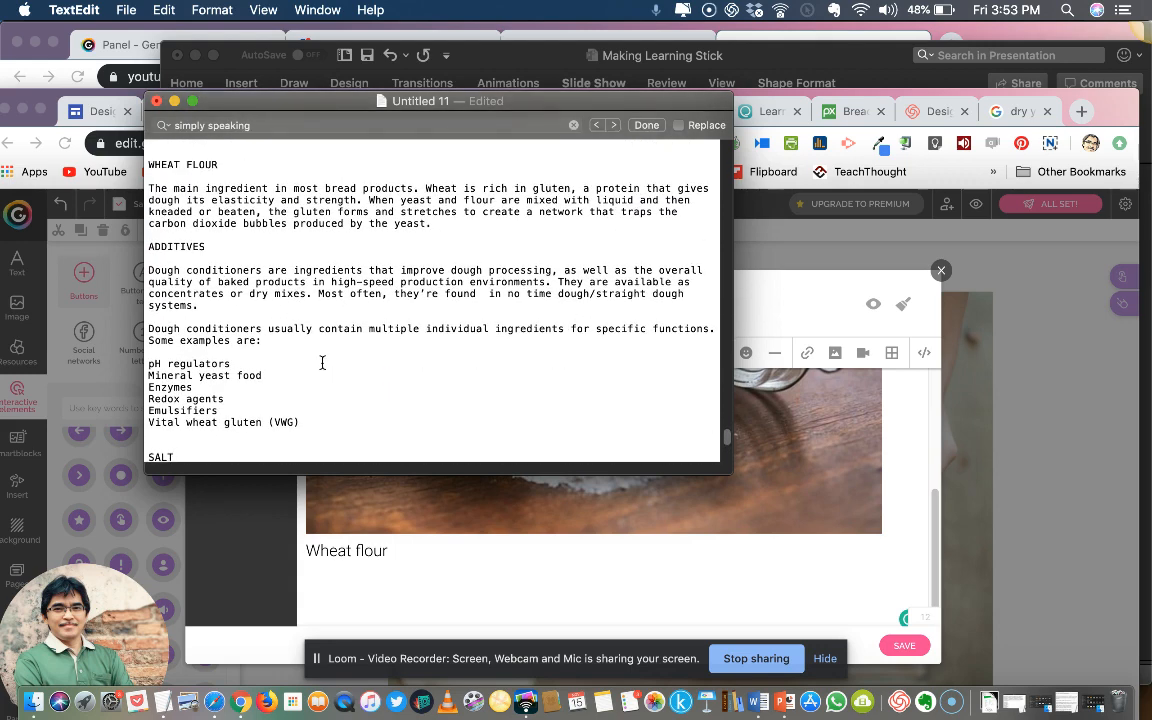
{"action": "left_click_drag", "start_coordinate": [435, 232], "coordinate": [145, 196]}
{"action": "key", "text": "super+c"}
{"action": "left_click", "coordinate": [330, 579]}
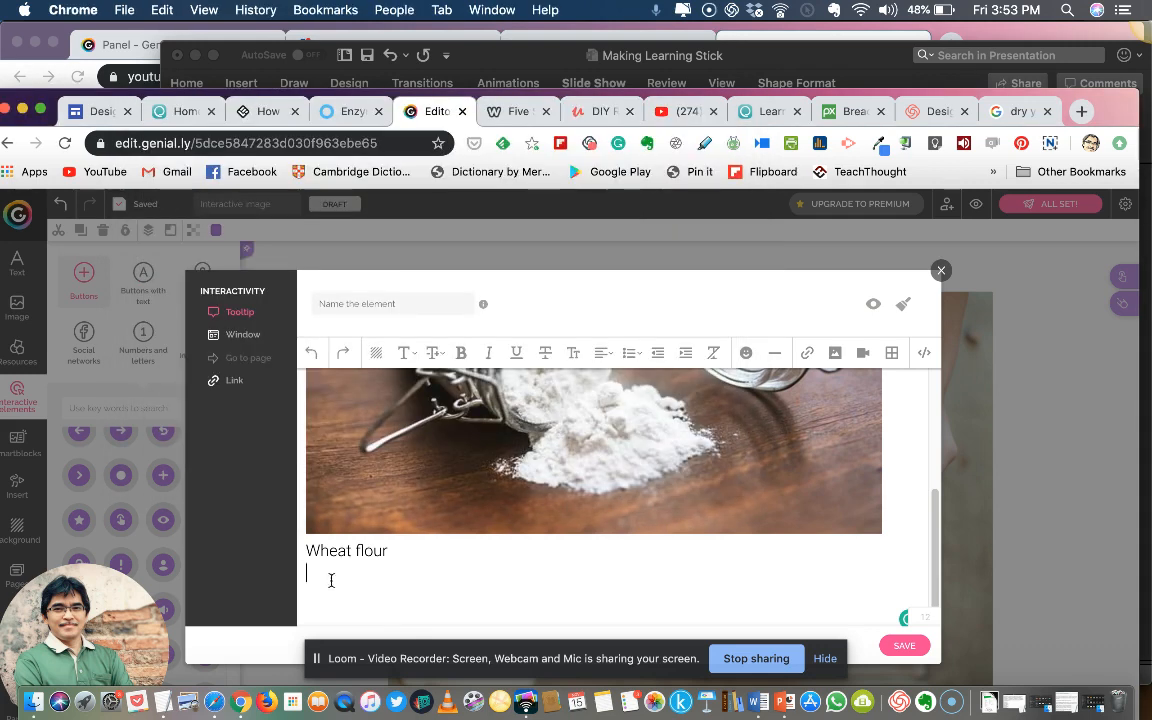
{"action": "key", "text": "super+v"}
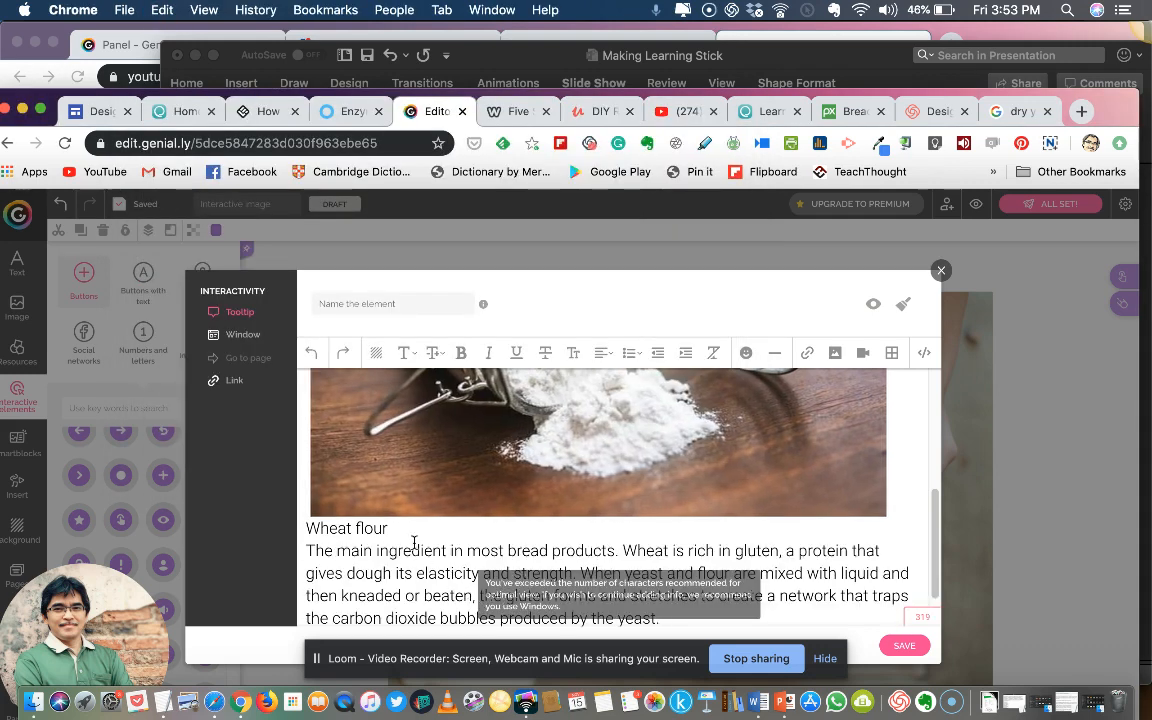
Make "Wheat flour" a bold heading with a blank line above and below it, and save the tooltip
{"action": "key", "text": "Return"}
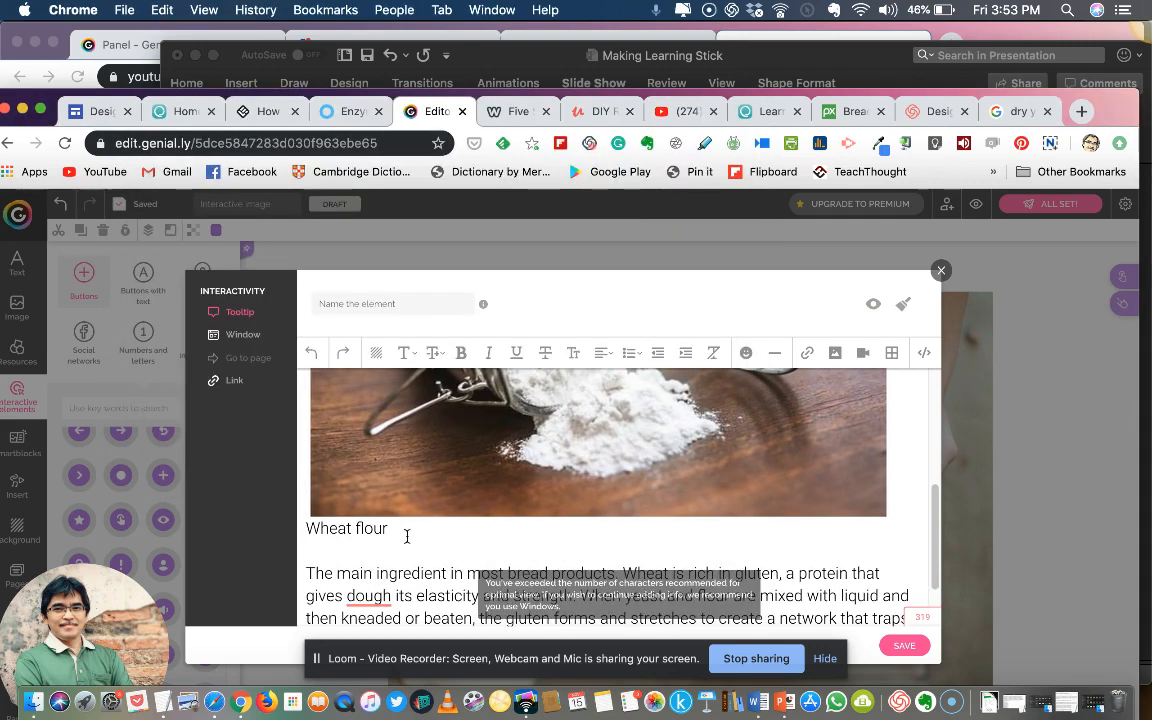
{"action": "left_click_drag", "start_coordinate": [395, 528], "coordinate": [296, 528]}
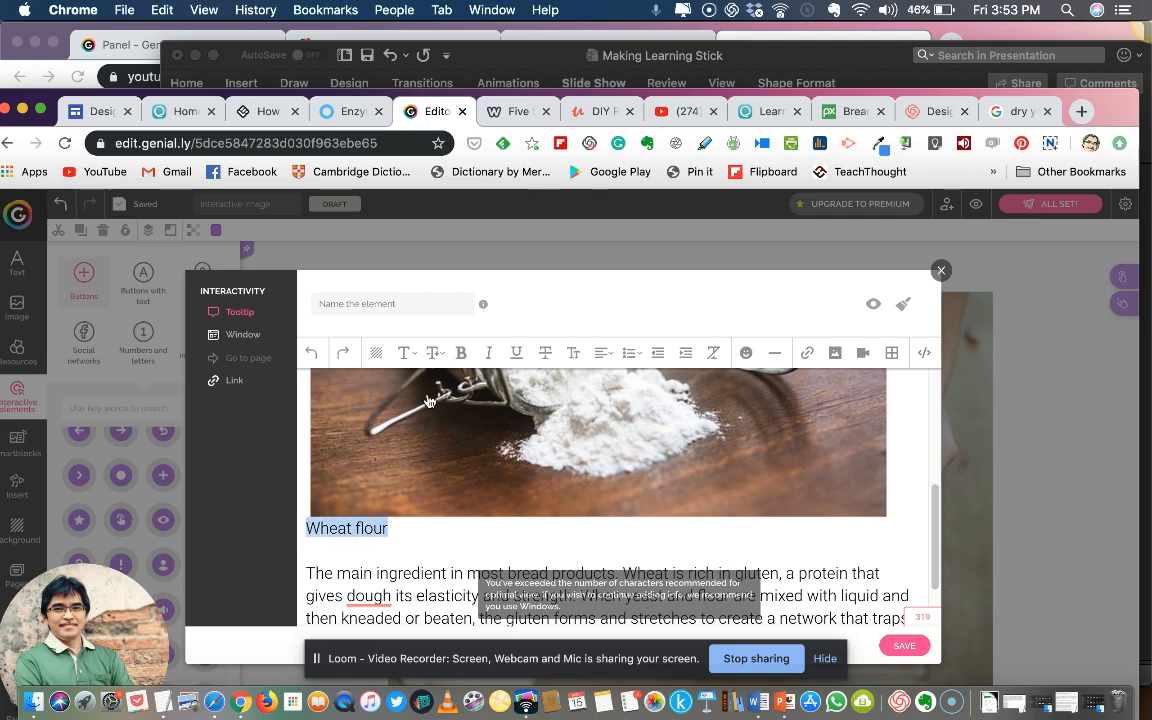
{"action": "left_click", "coordinate": [461, 352]}
{"action": "left_click", "coordinate": [492, 528]}
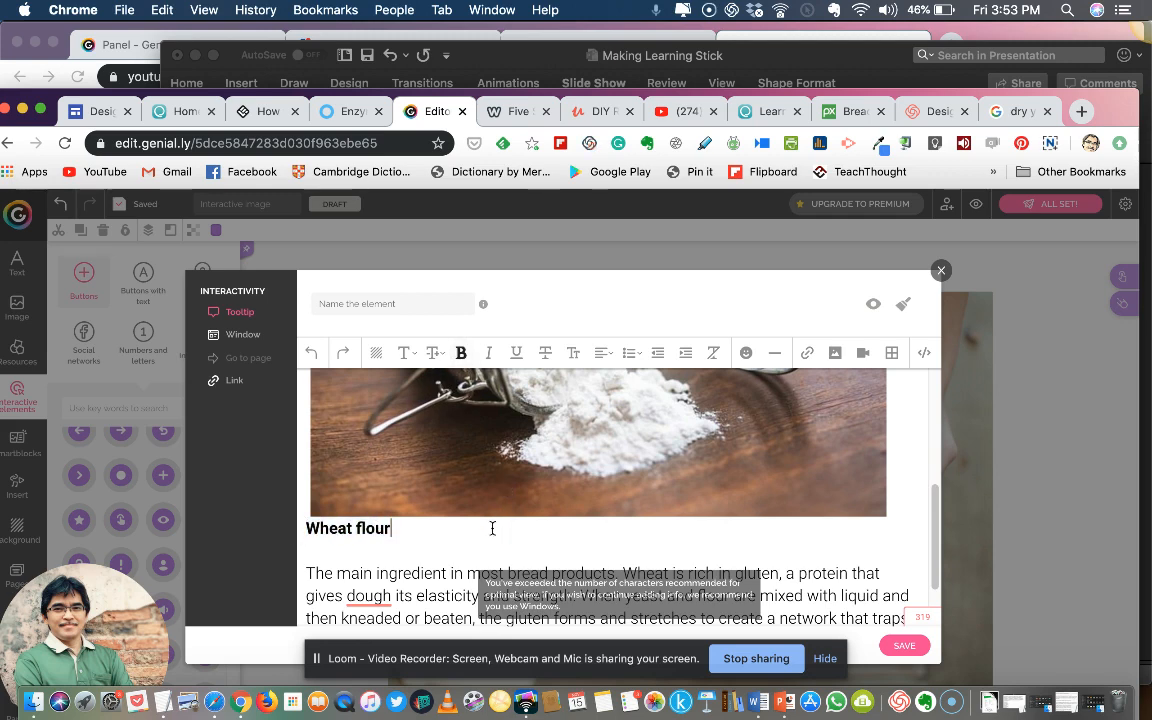
{"action": "scroll", "coordinate": [492, 528], "scroll_direction": "down", "scroll_amount": 2}
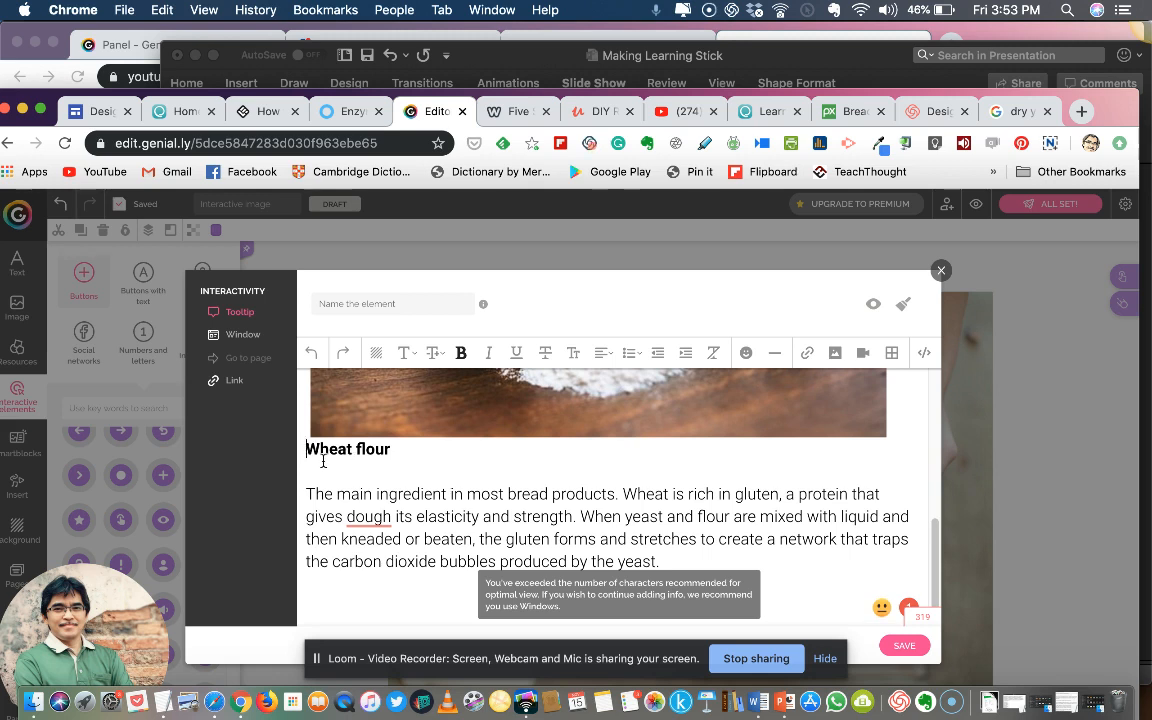
{"action": "key", "text": "Return"}
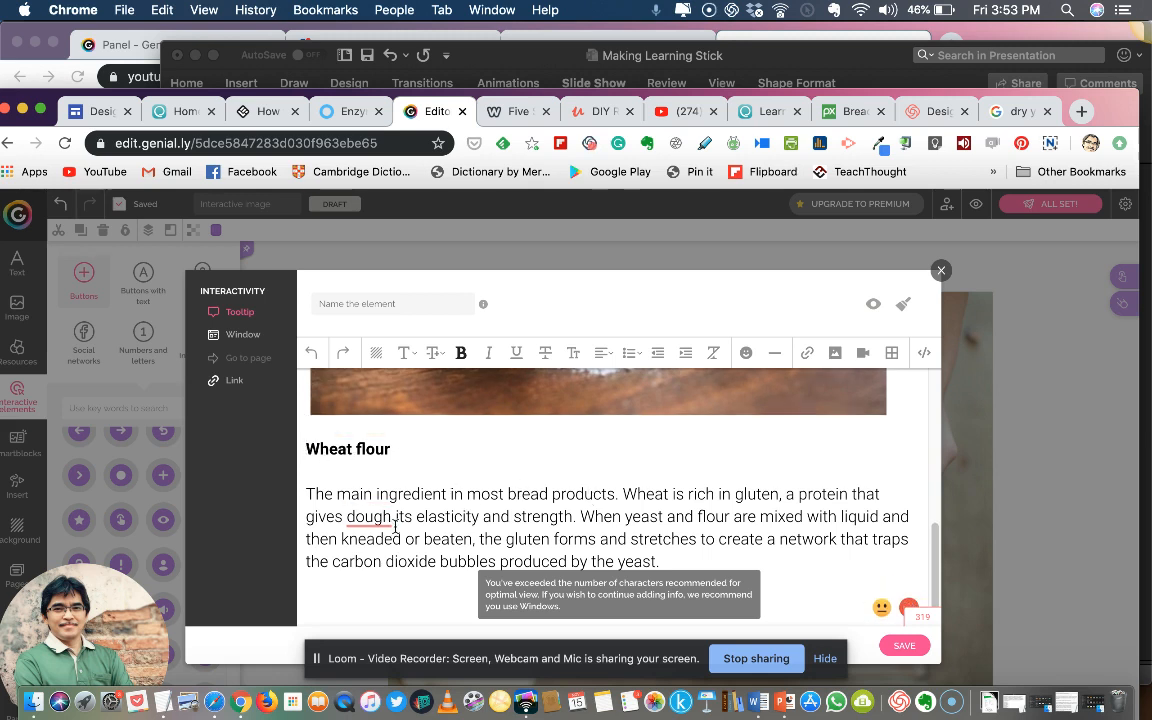
{"action": "left_click", "coordinate": [904, 647]}
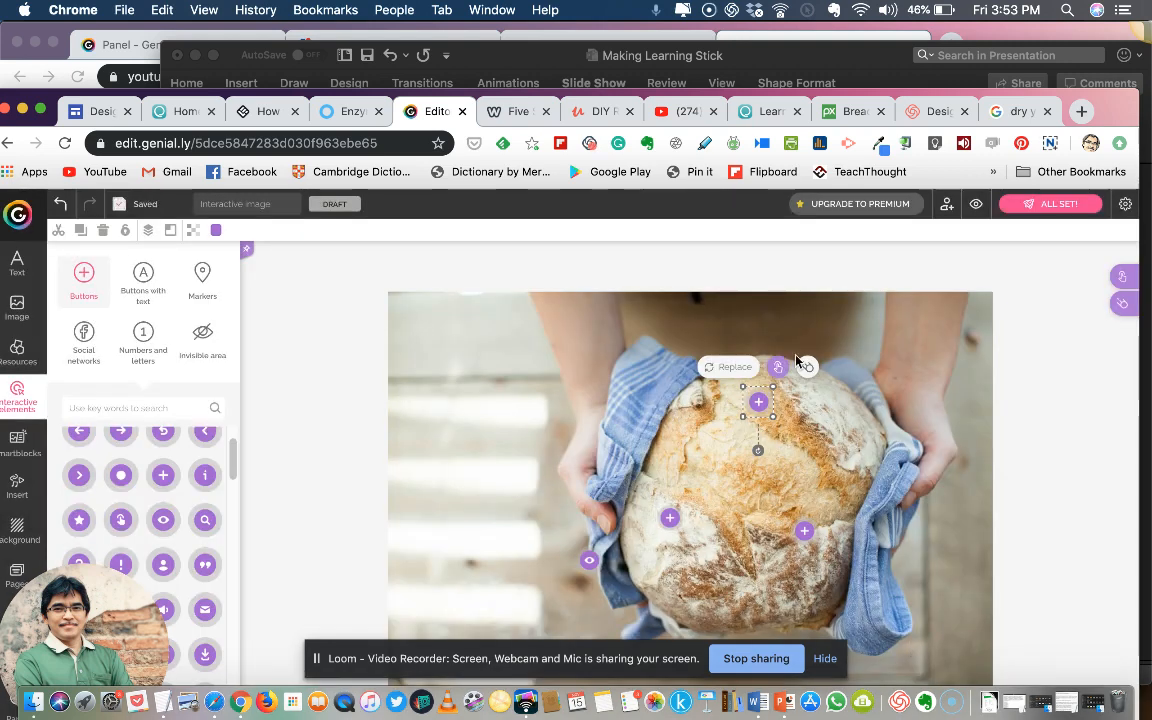
Assign a Window interactivity to the plus button on the bread's left side
{"action": "left_click_drag", "start_coordinate": [674, 513], "coordinate": [671, 520]}
{"action": "left_click", "coordinate": [670, 519]}
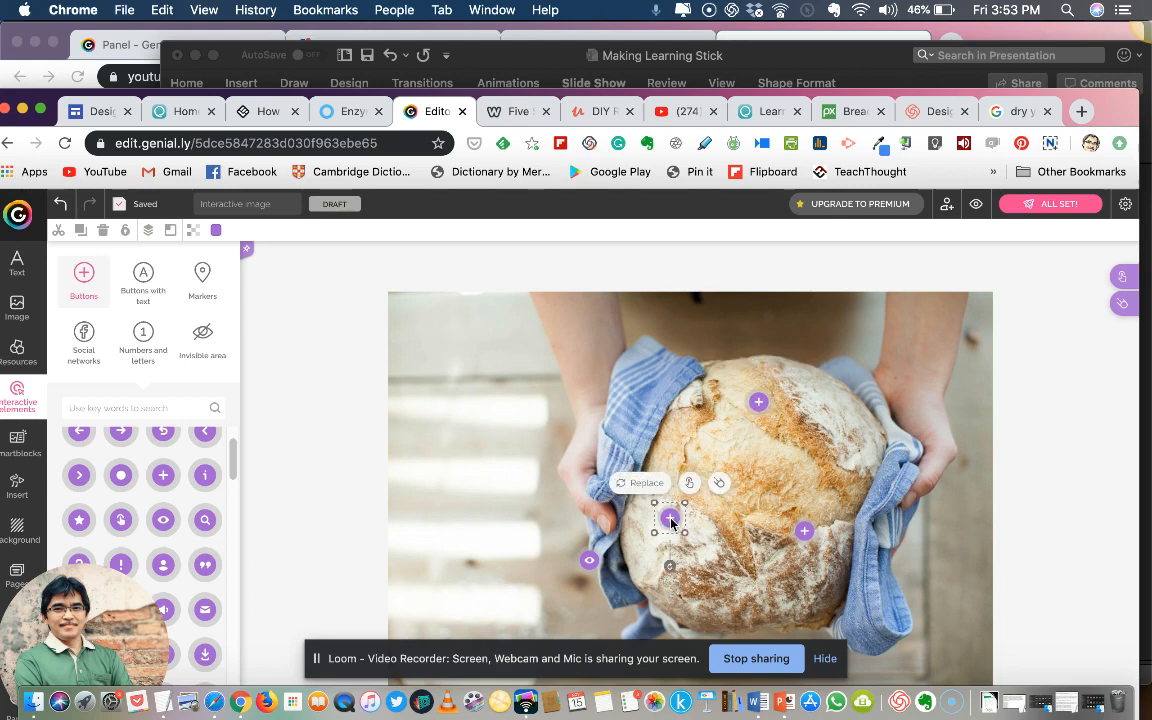
{"action": "left_click", "coordinate": [690, 483]}
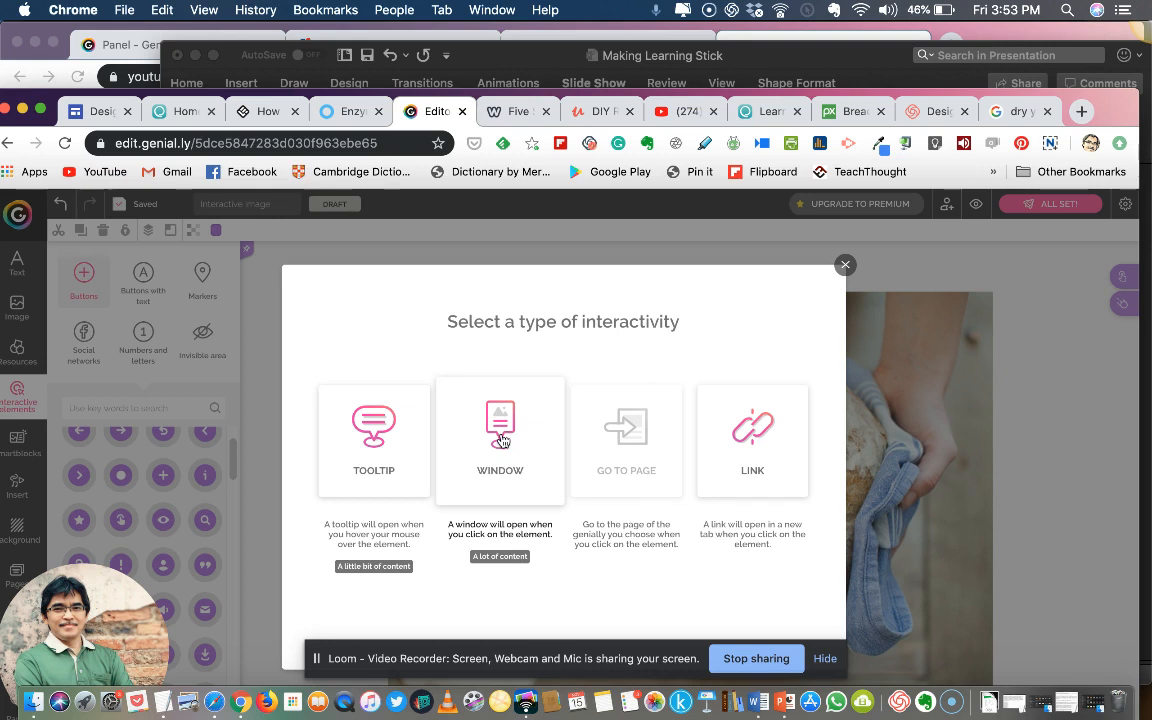
{"action": "left_click", "coordinate": [497, 436]}
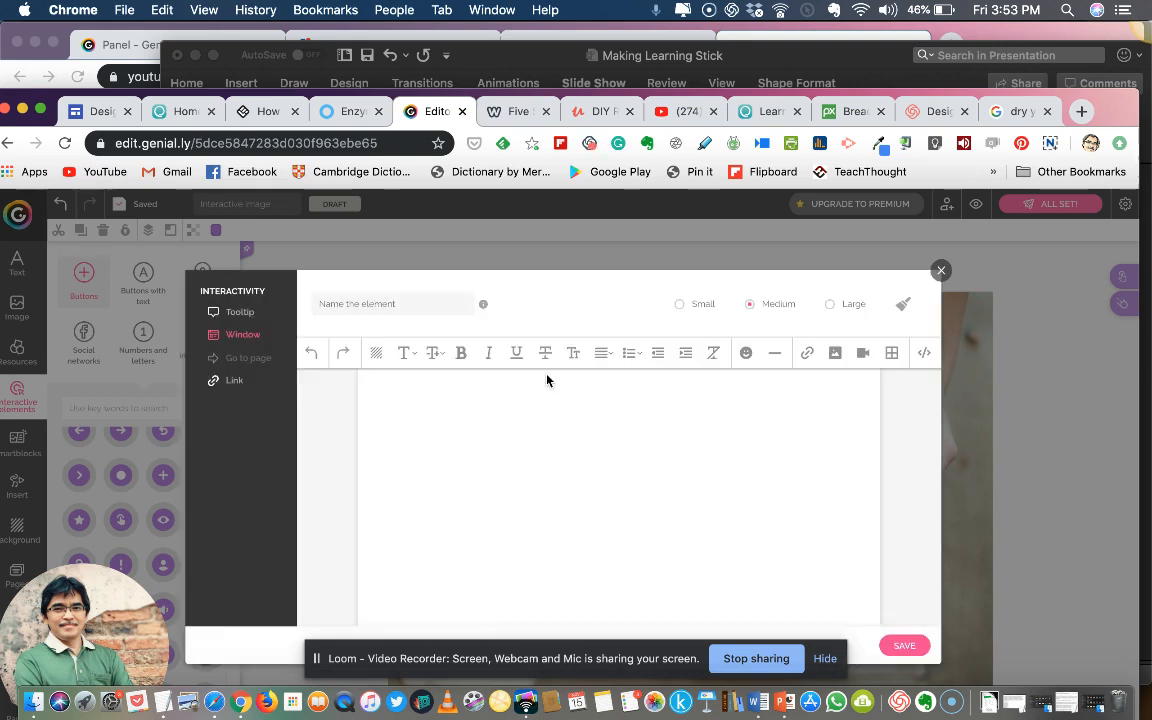
Insert the picture salt-3285024_640.jpg from the Downloads folder into the window's content
{"action": "left_click", "coordinate": [835, 353]}
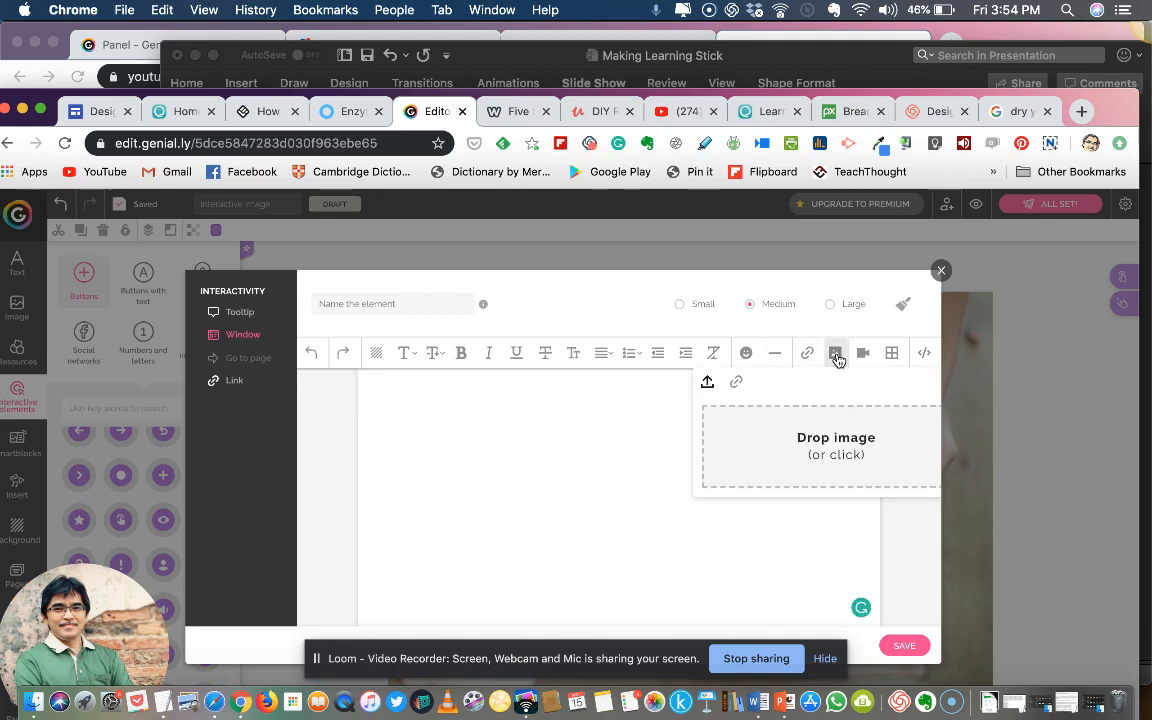
{"action": "left_click", "coordinate": [826, 447]}
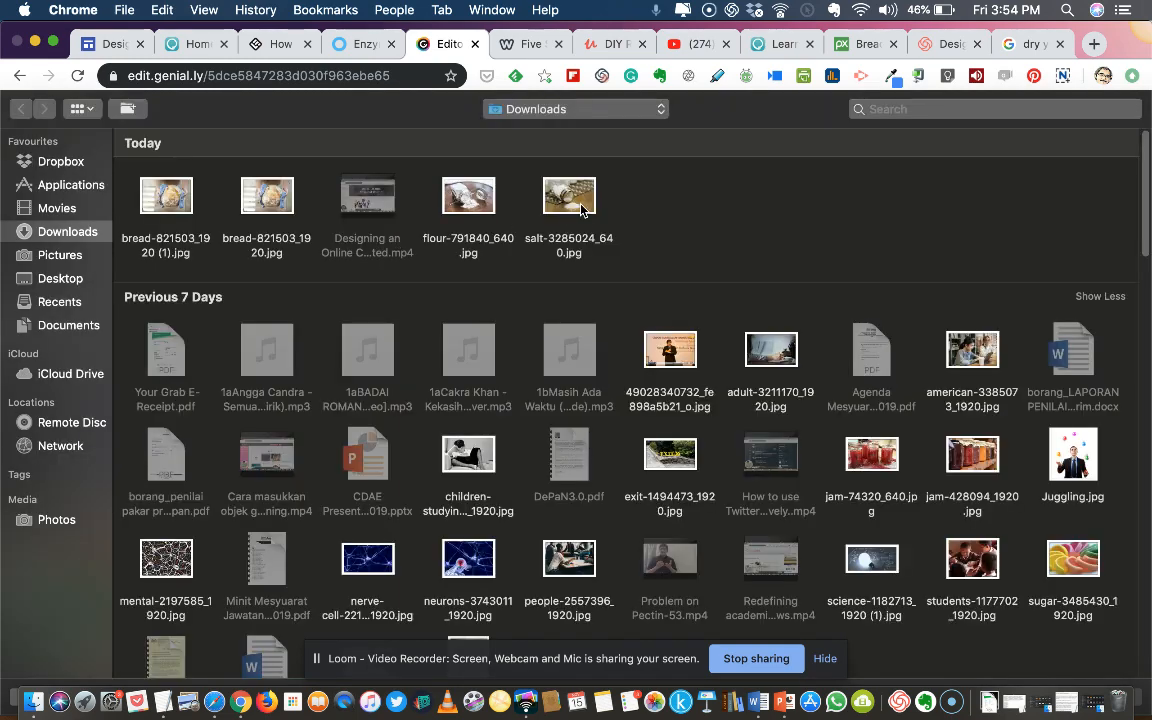
{"action": "left_click", "coordinate": [580, 205]}
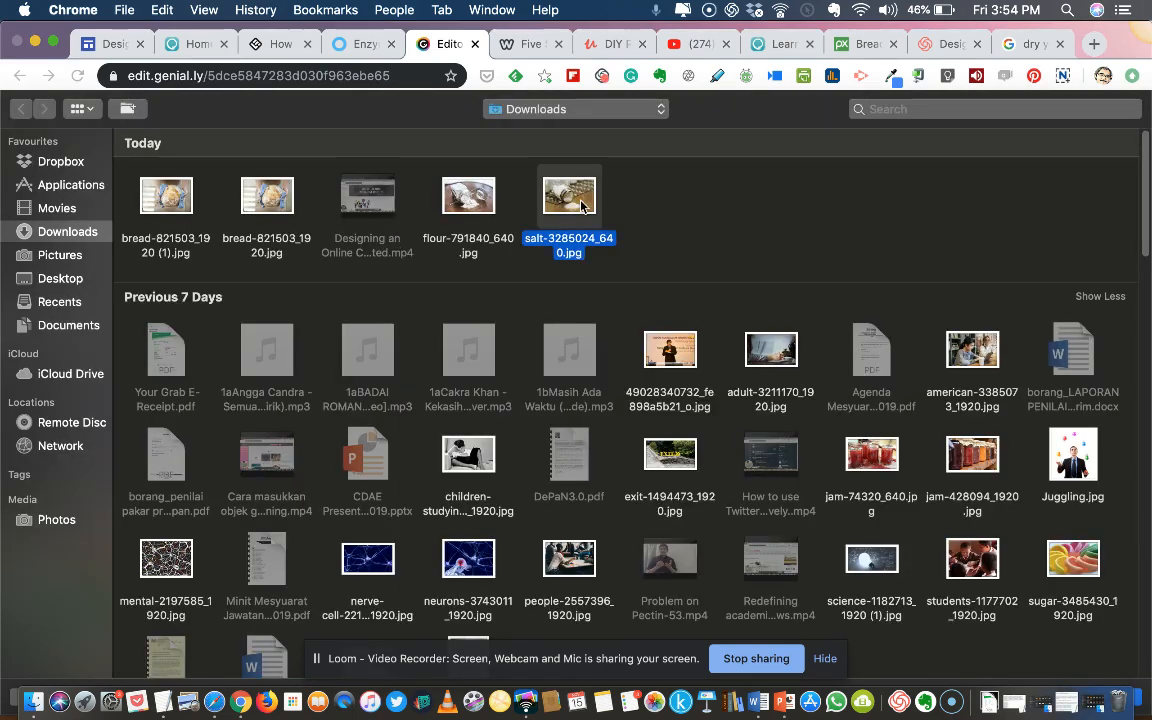
{"action": "double_click", "coordinate": [580, 205]}
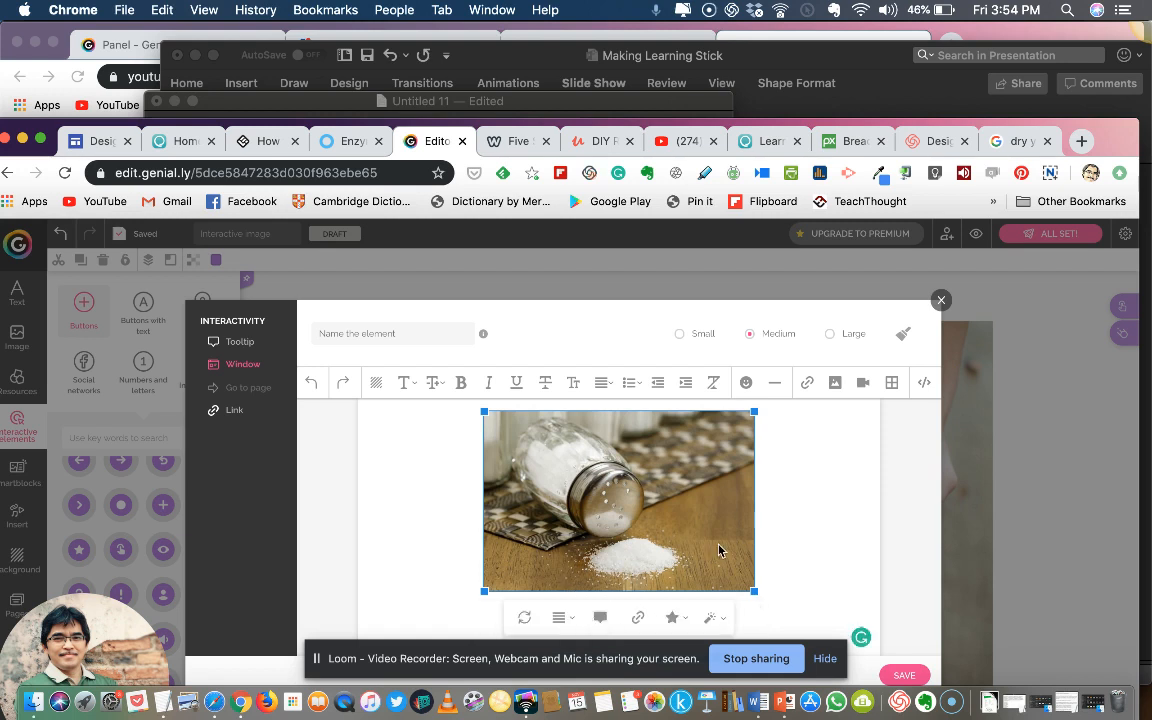
Caption the salt shaker picture "Salt" and save the window's content
{"action": "left_click", "coordinate": [599, 619]}
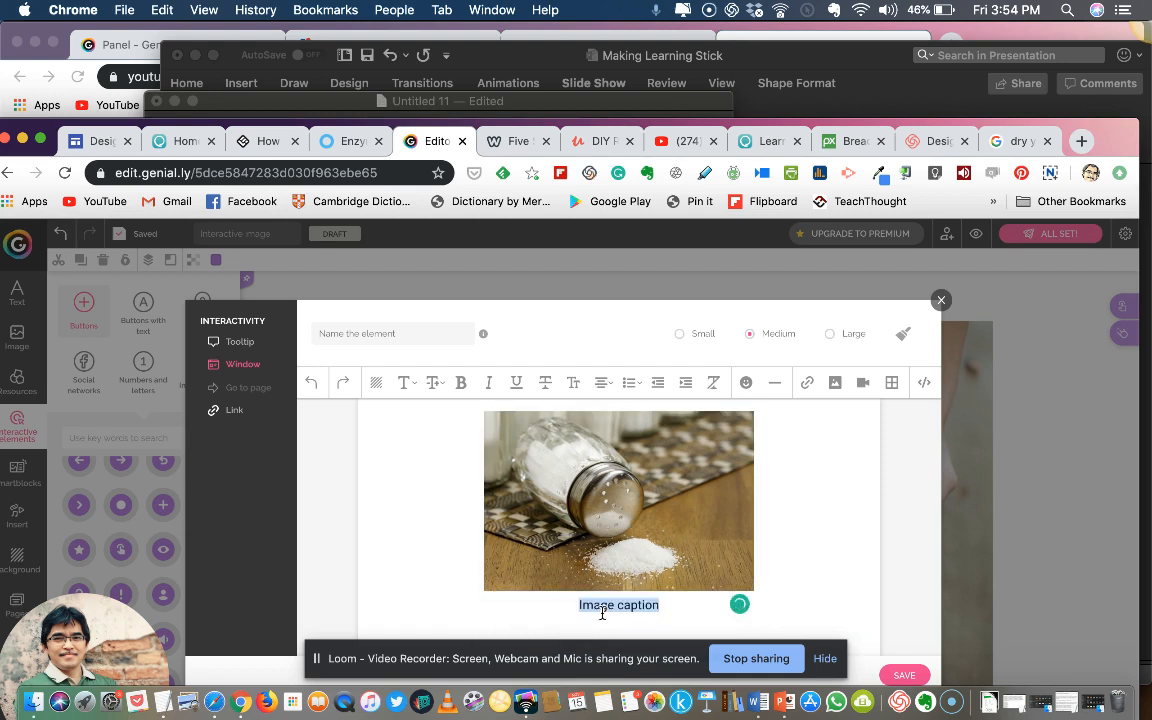
{"action": "type", "text": "Salt"}
{"action": "left_click", "coordinate": [849, 562]}
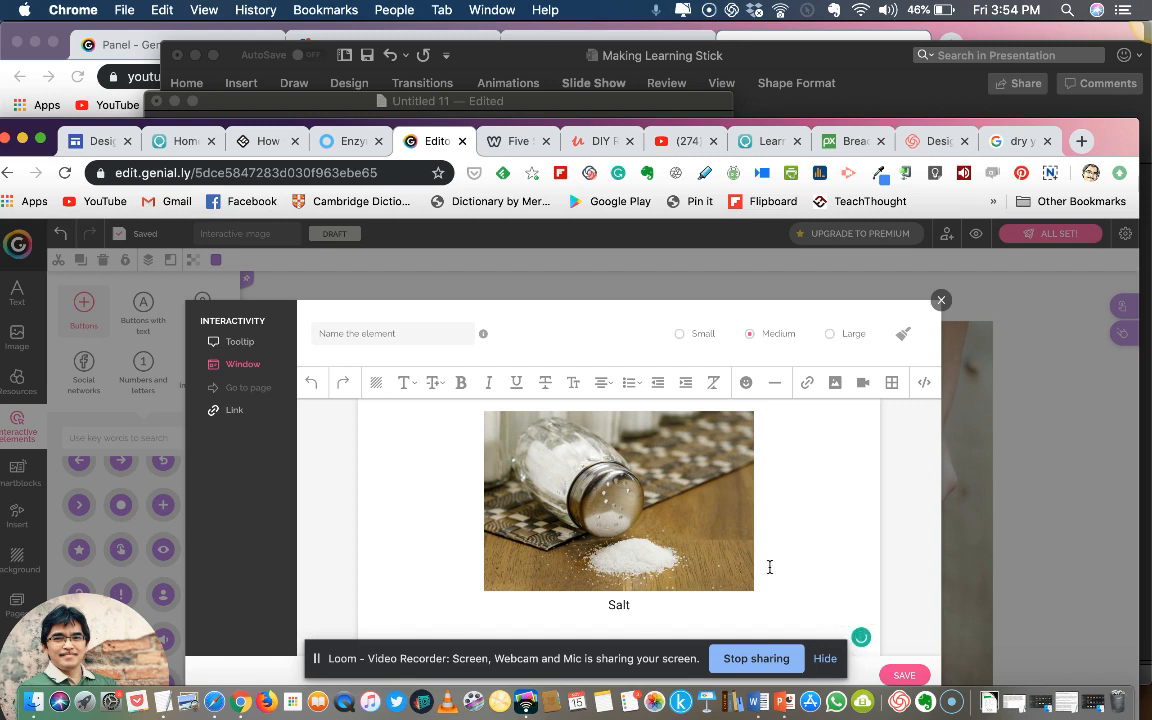
{"action": "left_click", "coordinate": [702, 606]}
{"action": "left_click", "coordinate": [837, 608]}
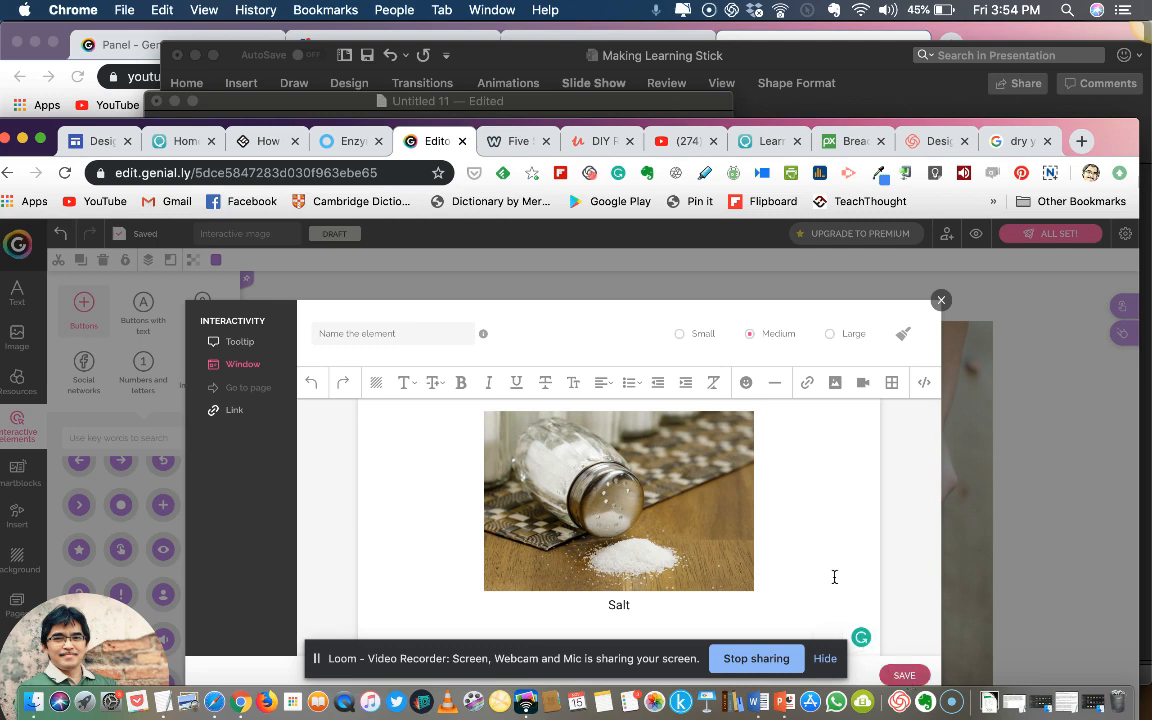
{"action": "double_click", "coordinate": [619, 605]}
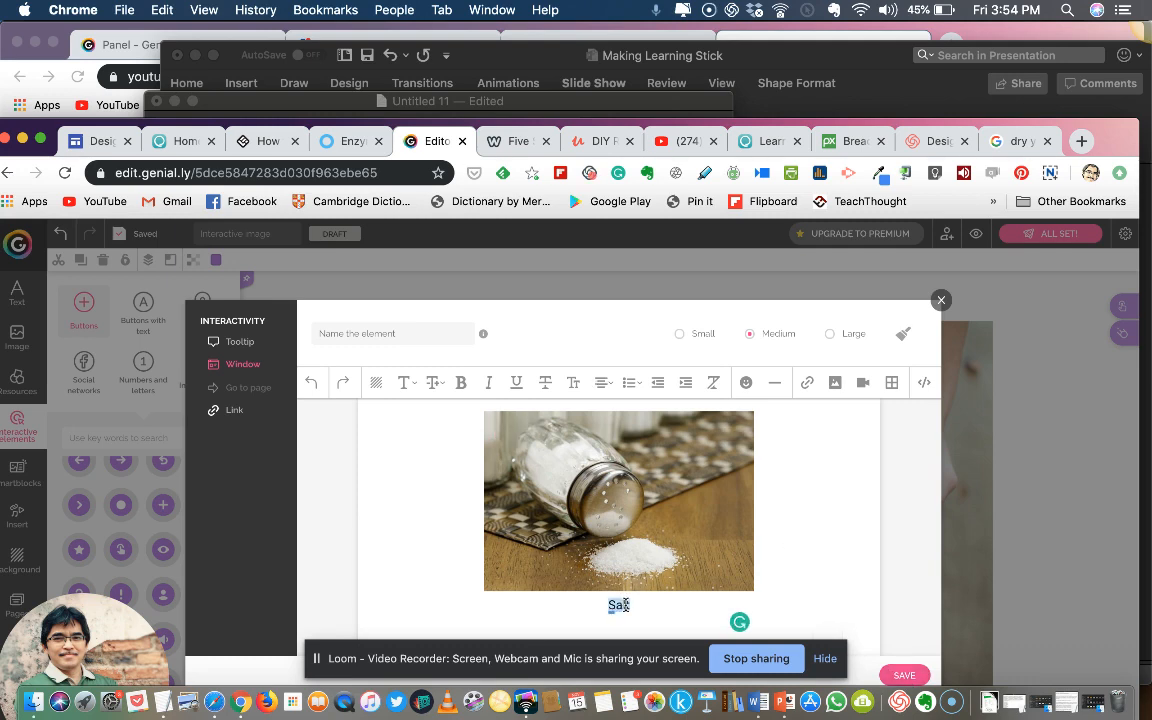
{"action": "left_click", "coordinate": [637, 605]}
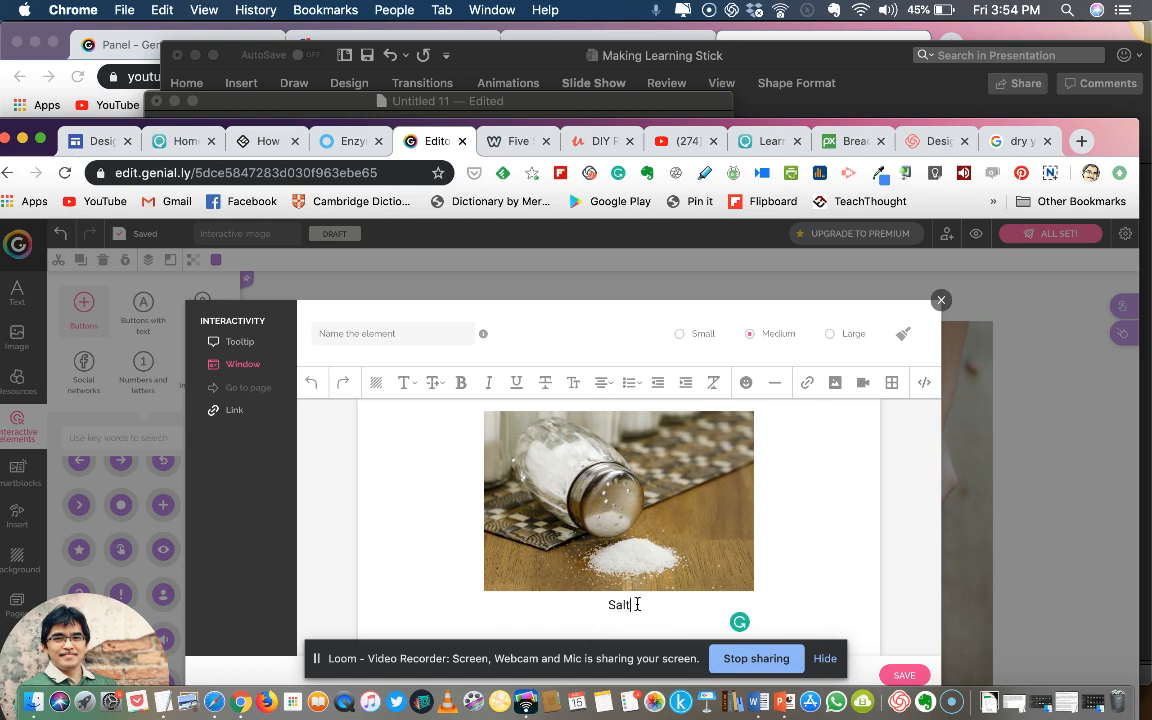
{"action": "left_click", "coordinate": [652, 555]}
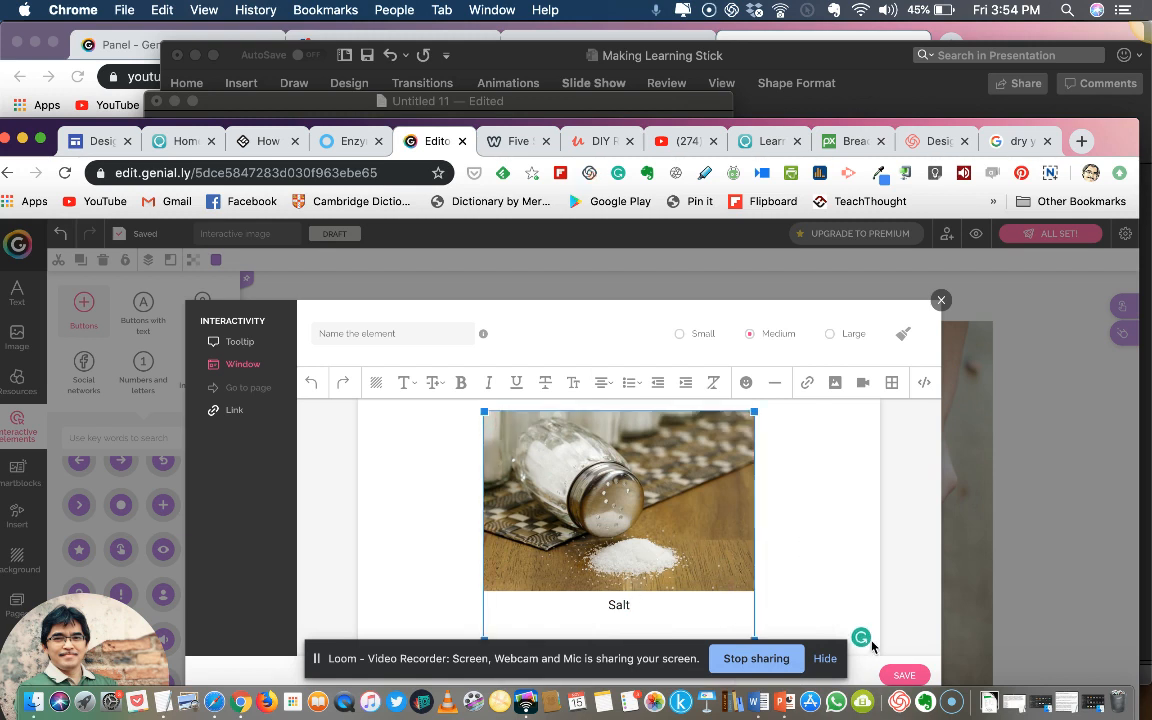
{"action": "left_click", "coordinate": [908, 678]}
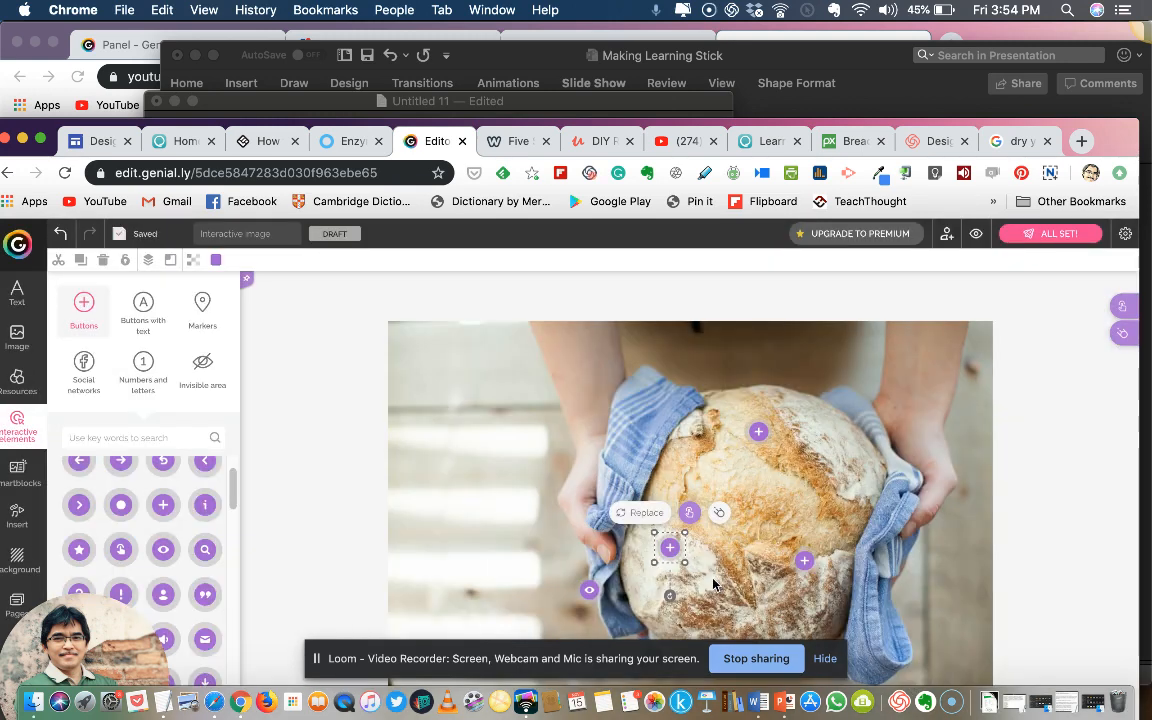
Copy the salt paragraph from the Untitled 11 note in TextEdit and paste it below "Salt" in the left plus button's Genially window
{"action": "left_click", "coordinate": [690, 514]}
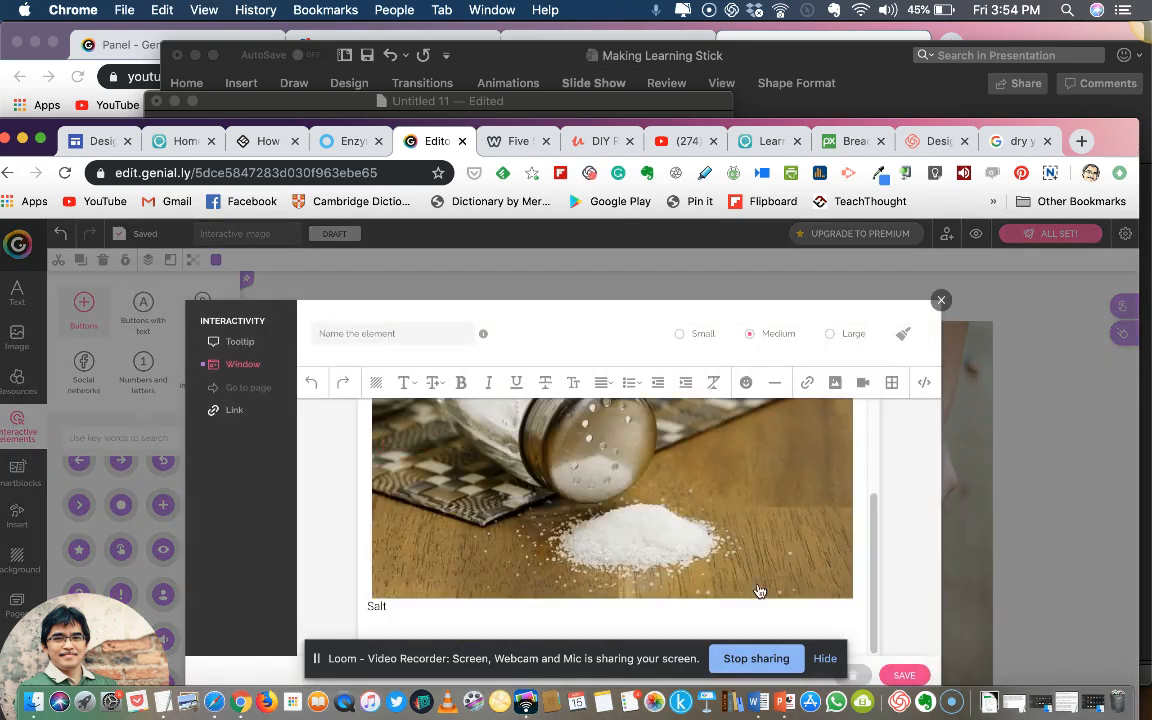
{"action": "left_click", "coordinate": [419, 617]}
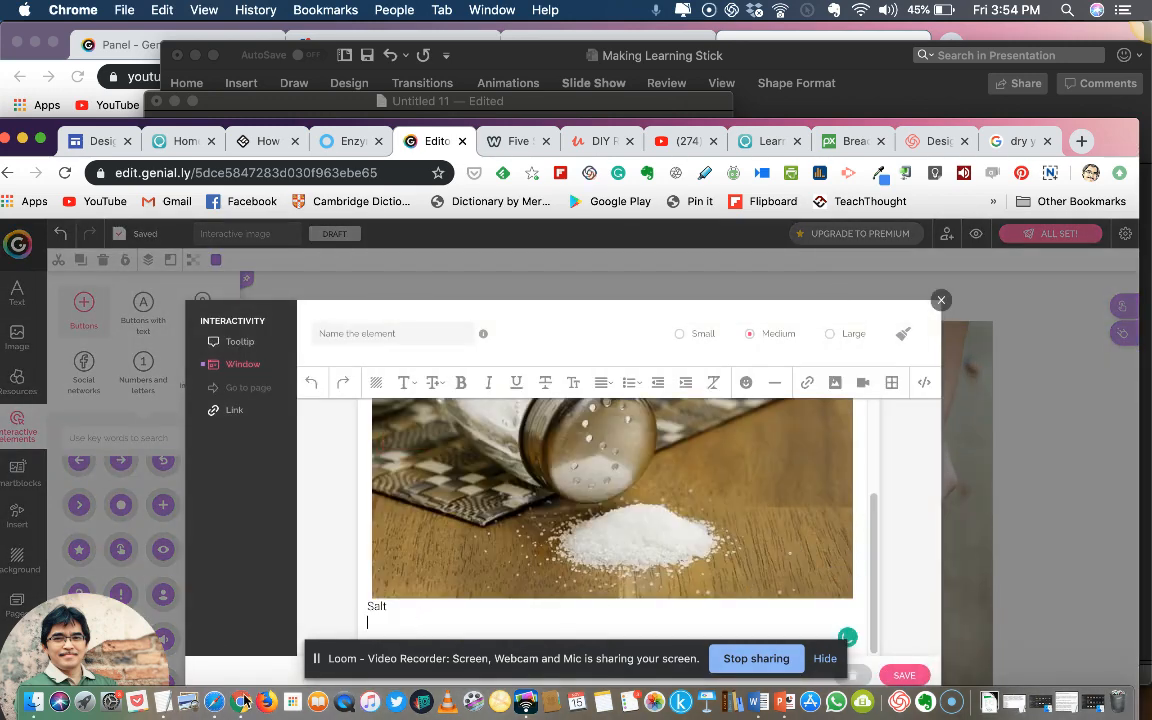
{"action": "left_click", "coordinate": [162, 702]}
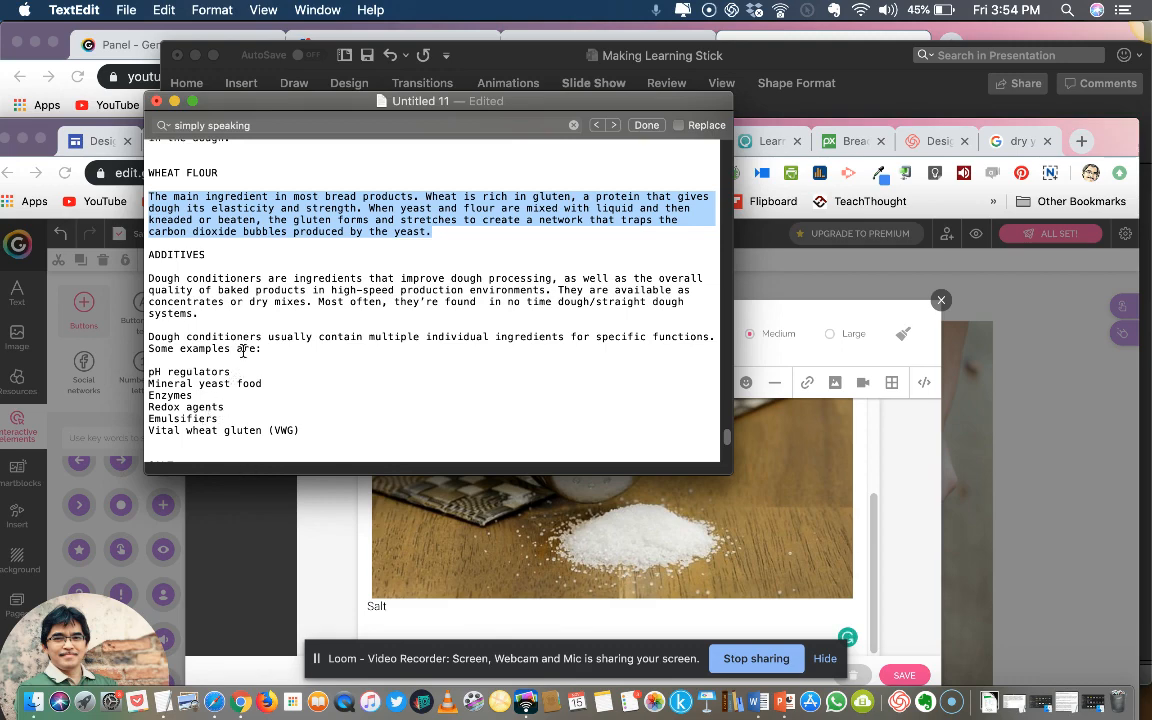
{"action": "scroll", "coordinate": [215, 300], "scroll_direction": "up", "scroll_amount": 5}
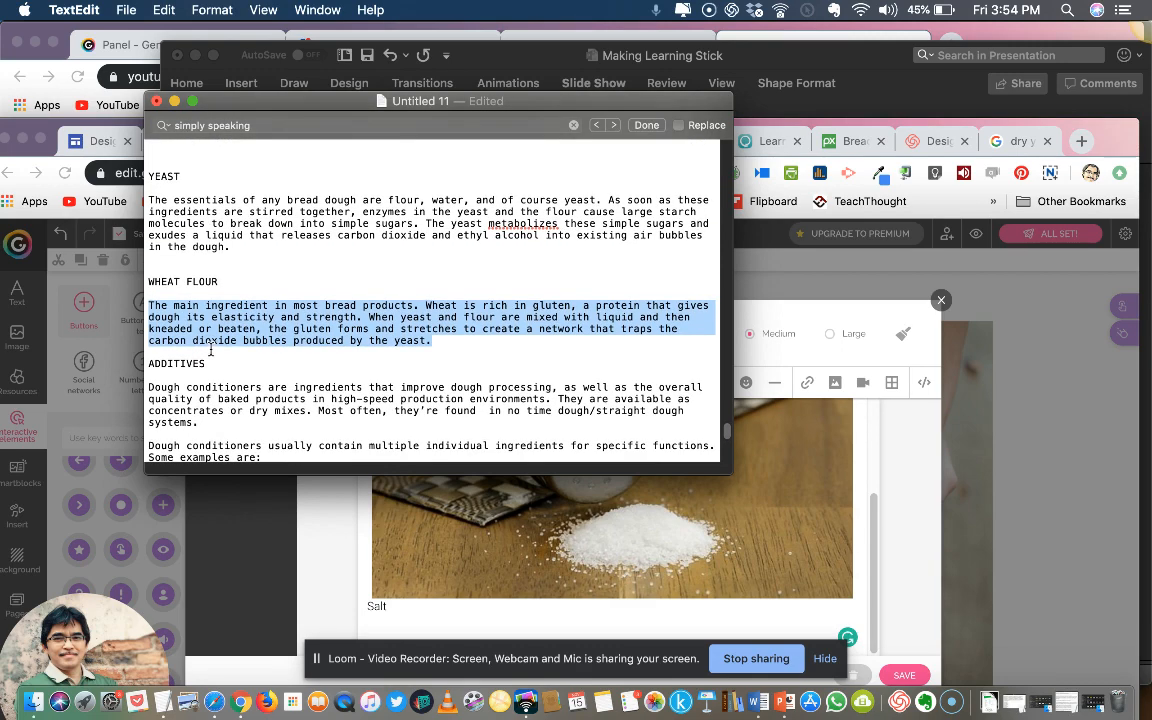
{"action": "scroll", "coordinate": [211, 347], "scroll_direction": "down", "scroll_amount": 8}
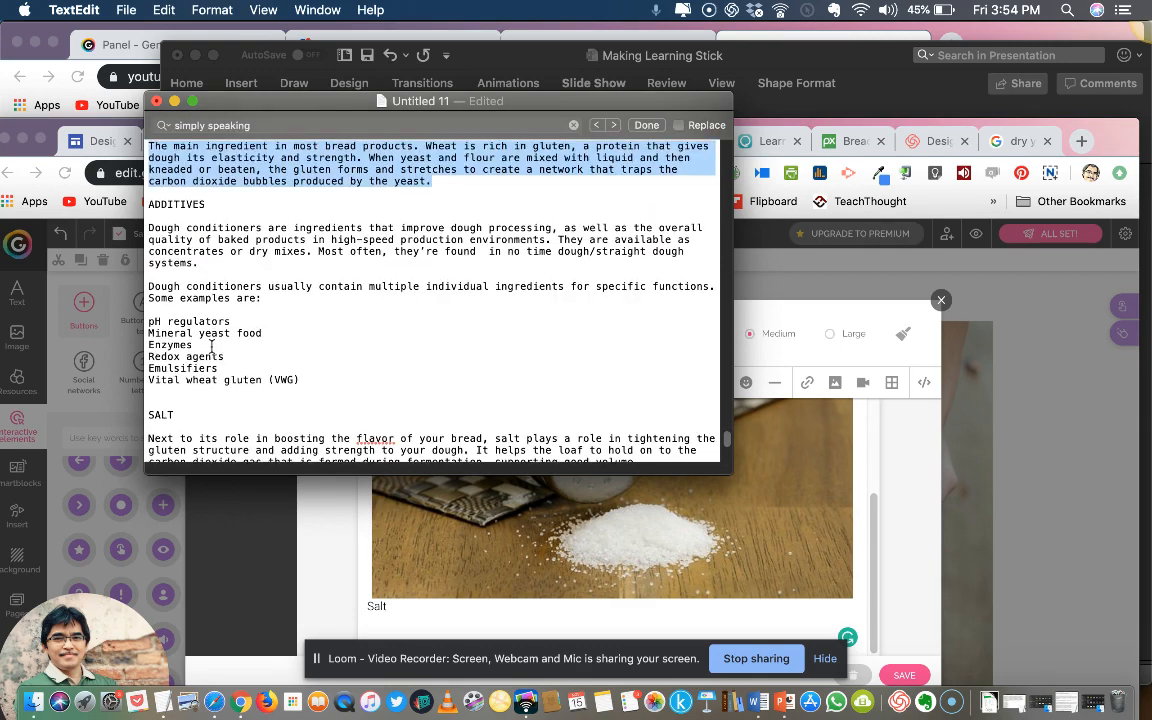
{"action": "left_click_drag", "start_coordinate": [149, 409], "coordinate": [661, 431]}
{"action": "key", "text": "super+c"}
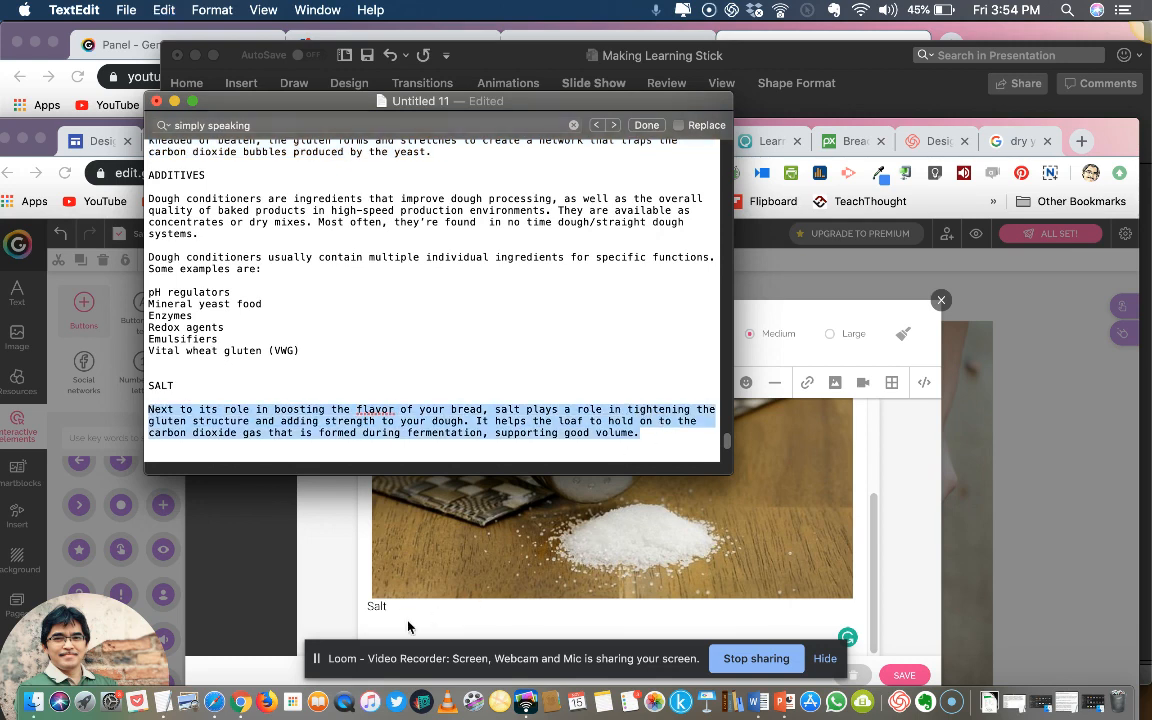
{"action": "left_click", "coordinate": [408, 627]}
{"action": "key", "text": "super+v"}
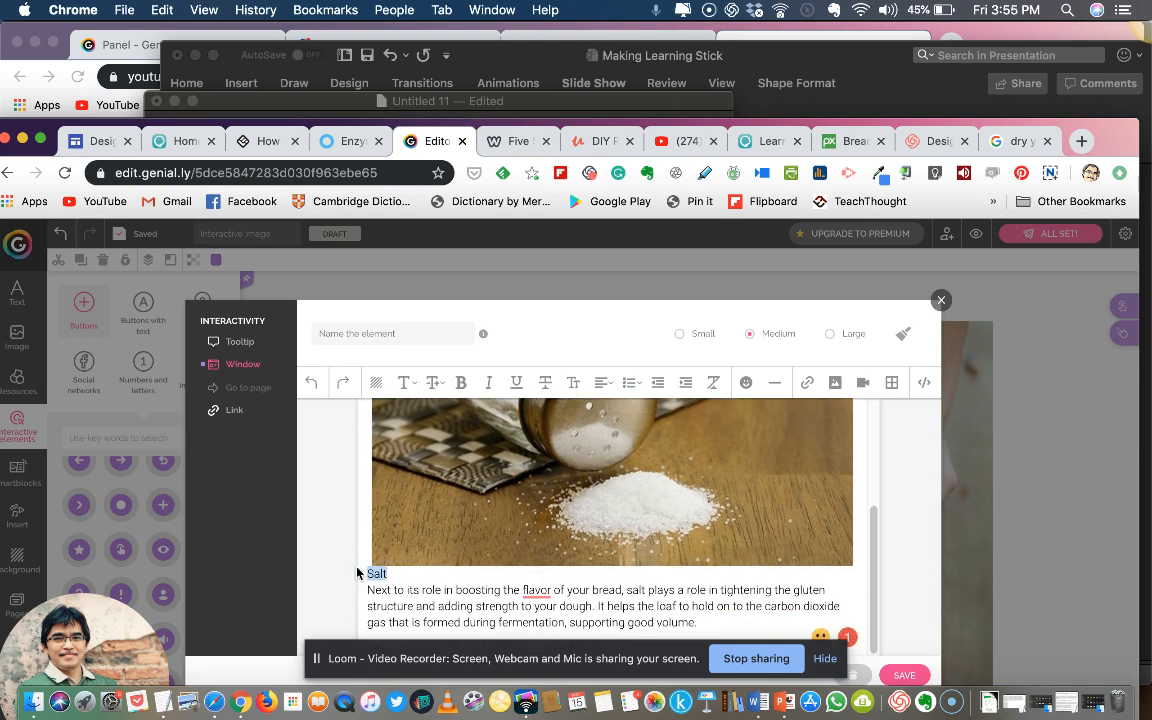
Make "Salt" a bold heading with a blank line below it, and save the window
{"action": "left_click", "coordinate": [461, 382]}
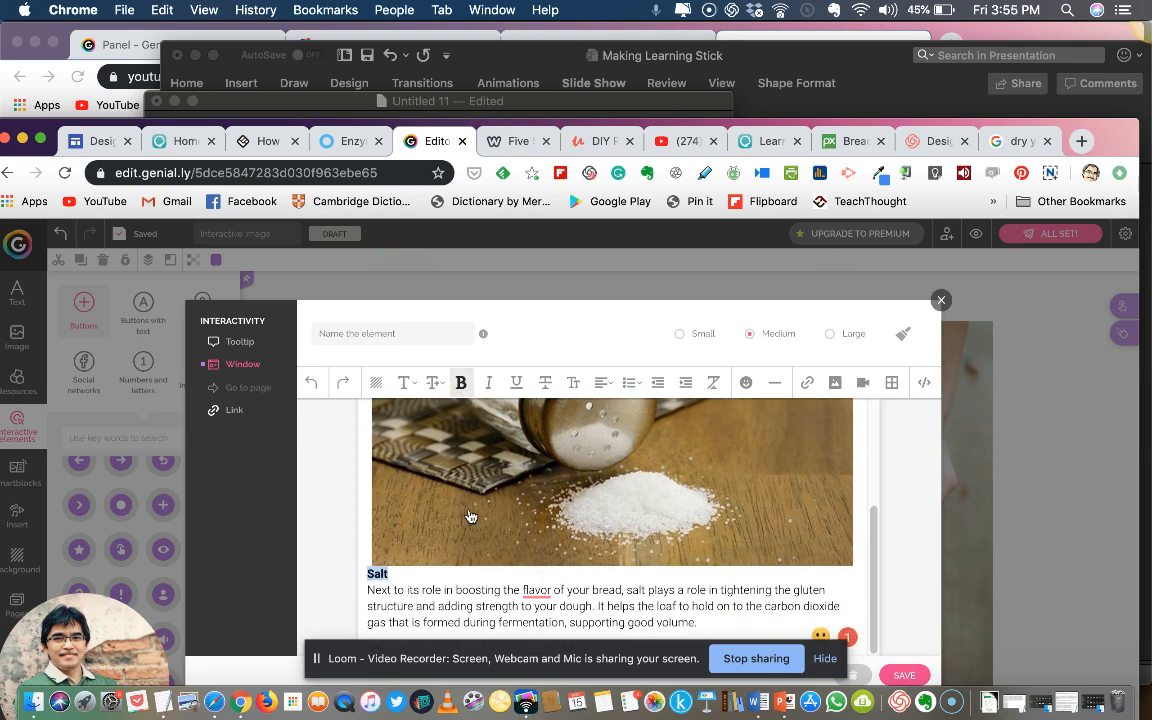
{"action": "left_click", "coordinate": [415, 569]}
{"action": "key", "text": "Return"}
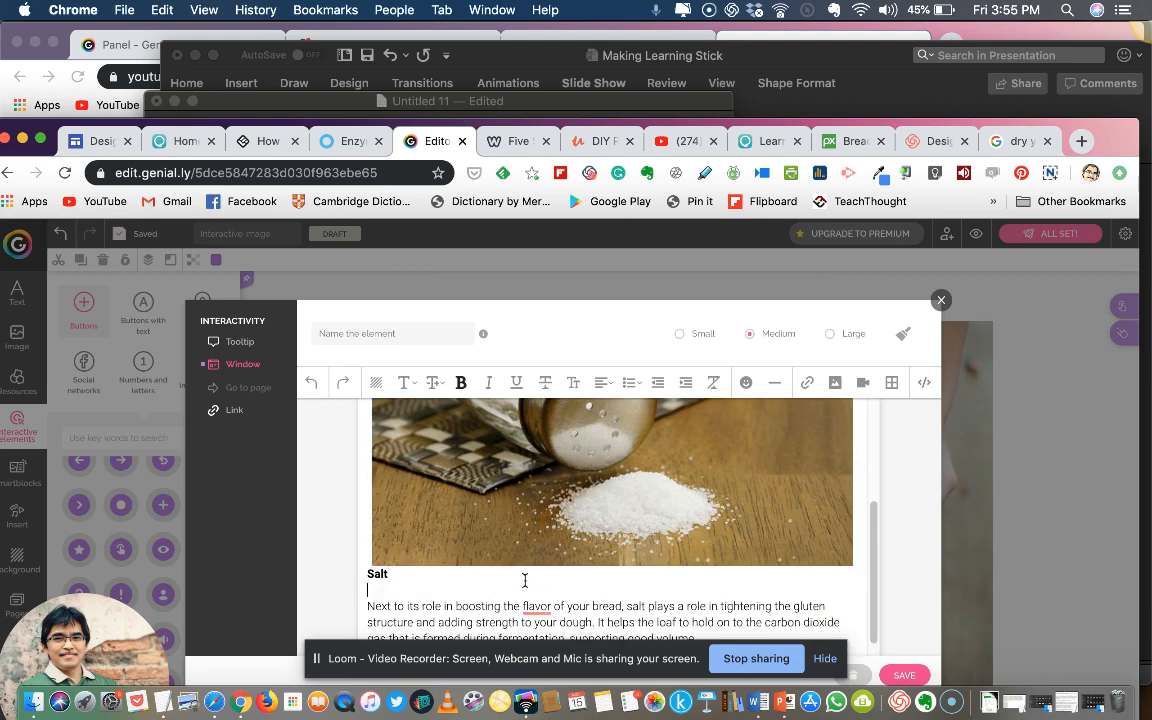
{"action": "left_click", "coordinate": [902, 676]}
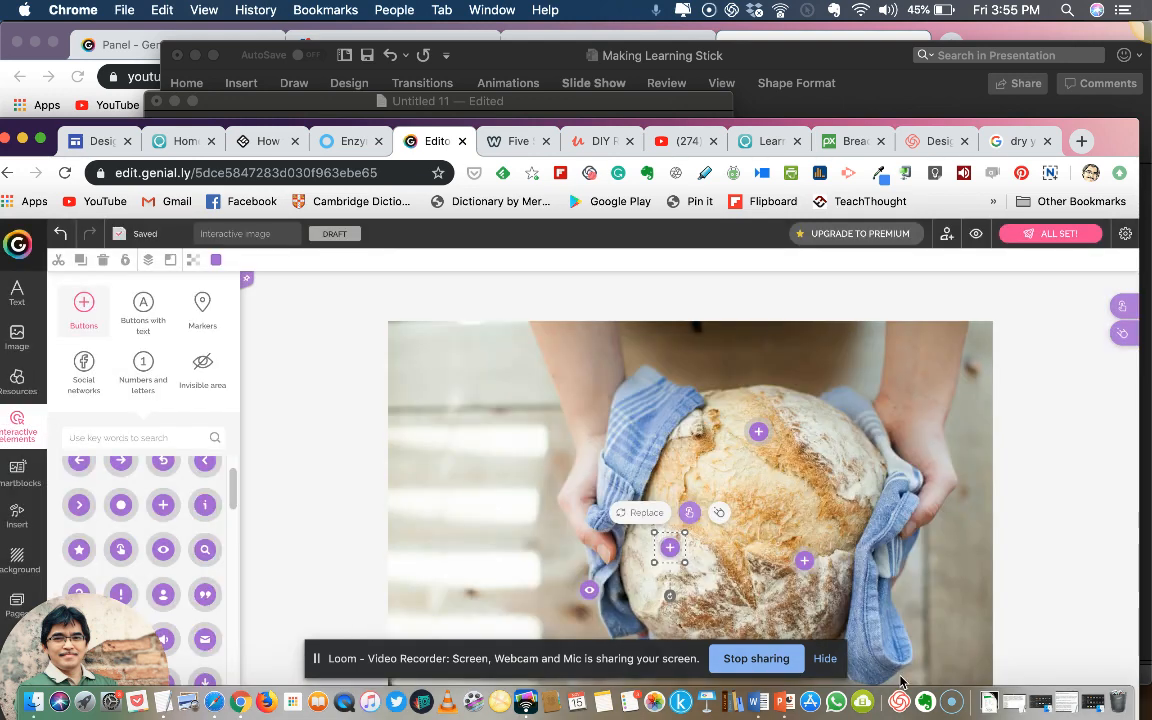
Assign a Tooltip interactivity to the plus button on the bread's lower right side and start inserting a video by URL
{"action": "left_click", "coordinate": [803, 561]}
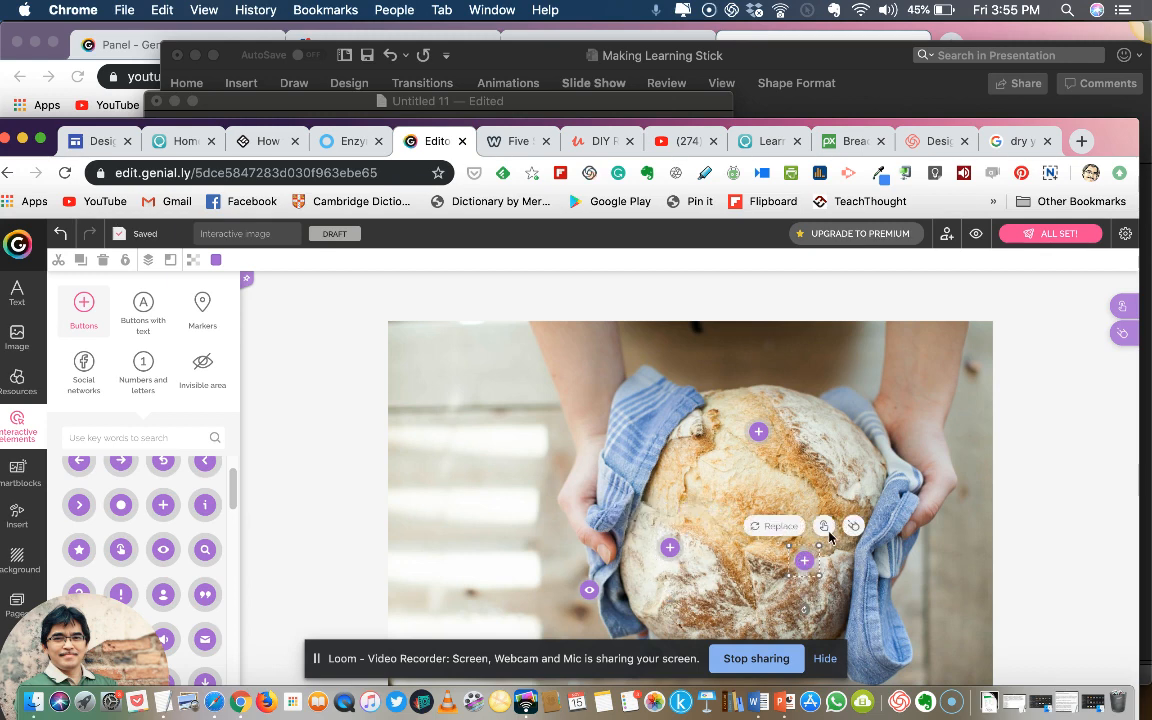
{"action": "left_click", "coordinate": [824, 527]}
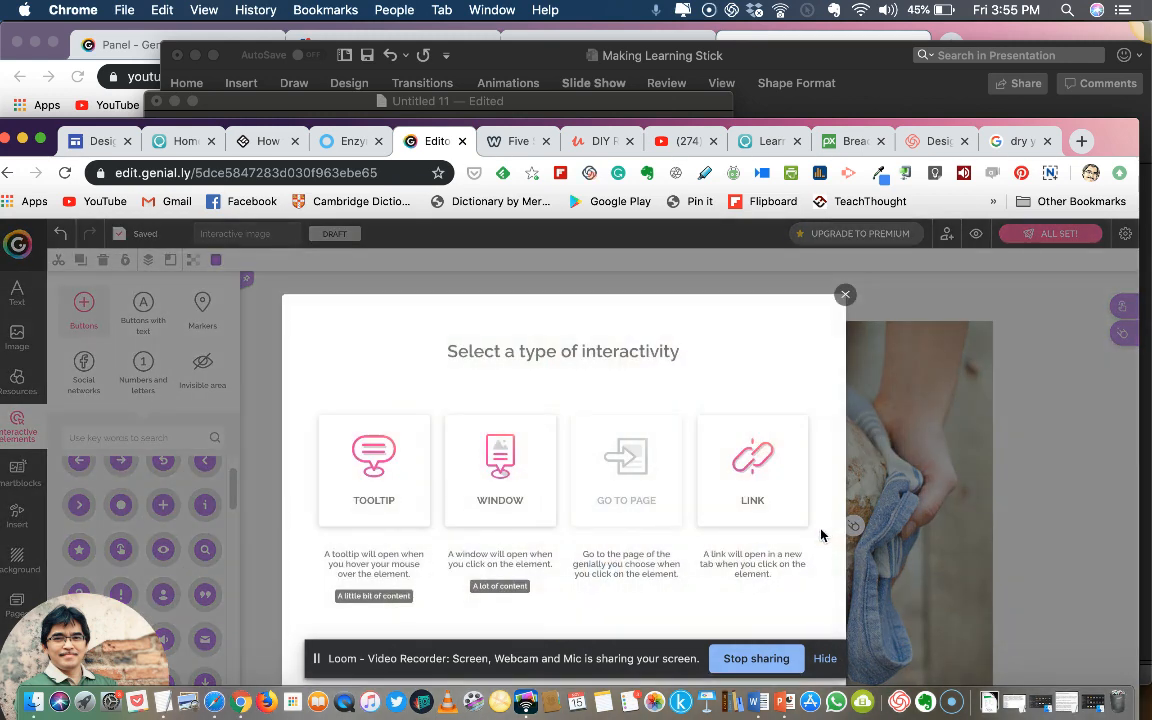
{"action": "left_click", "coordinate": [373, 484]}
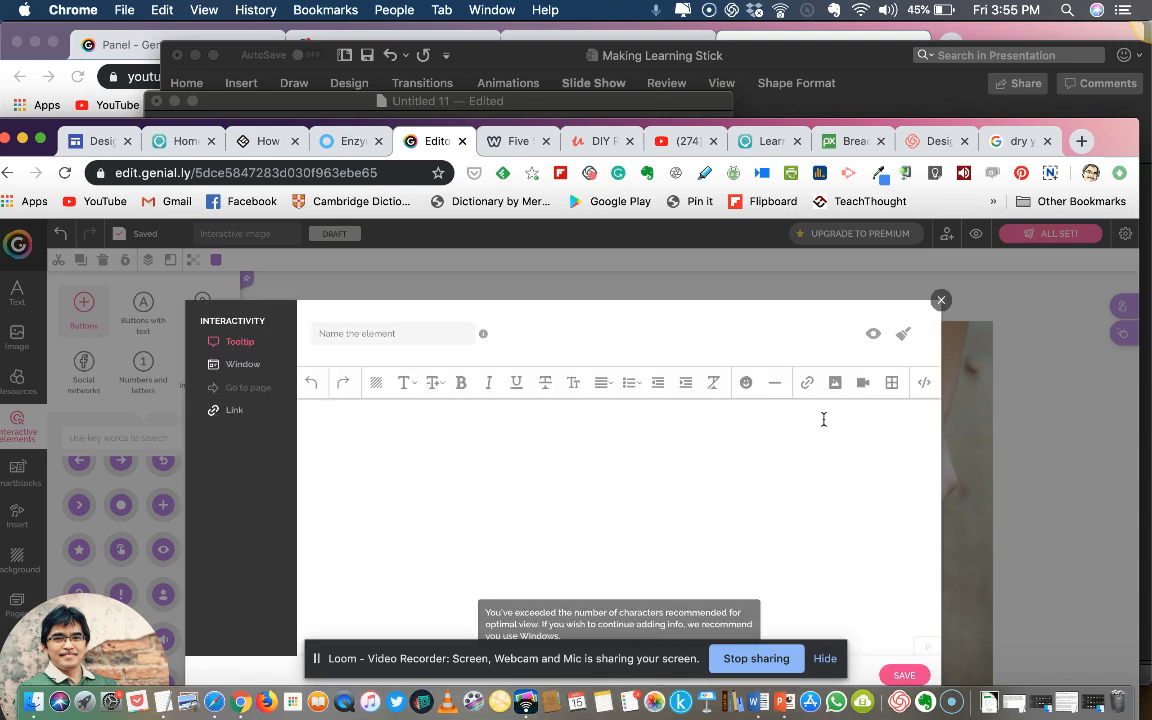
{"action": "left_click", "coordinate": [864, 386]}
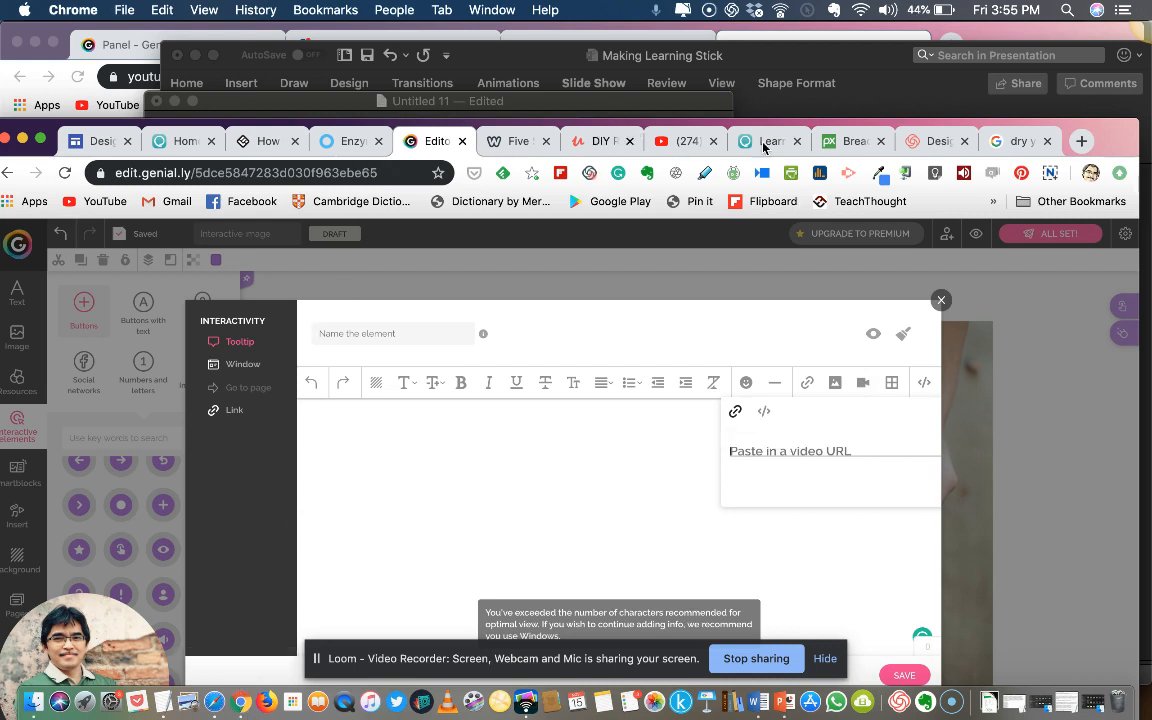
Switch to YouTube and search for "bread making"
{"action": "left_click_drag", "start_coordinate": [778, 127], "coordinate": [783, 9]}
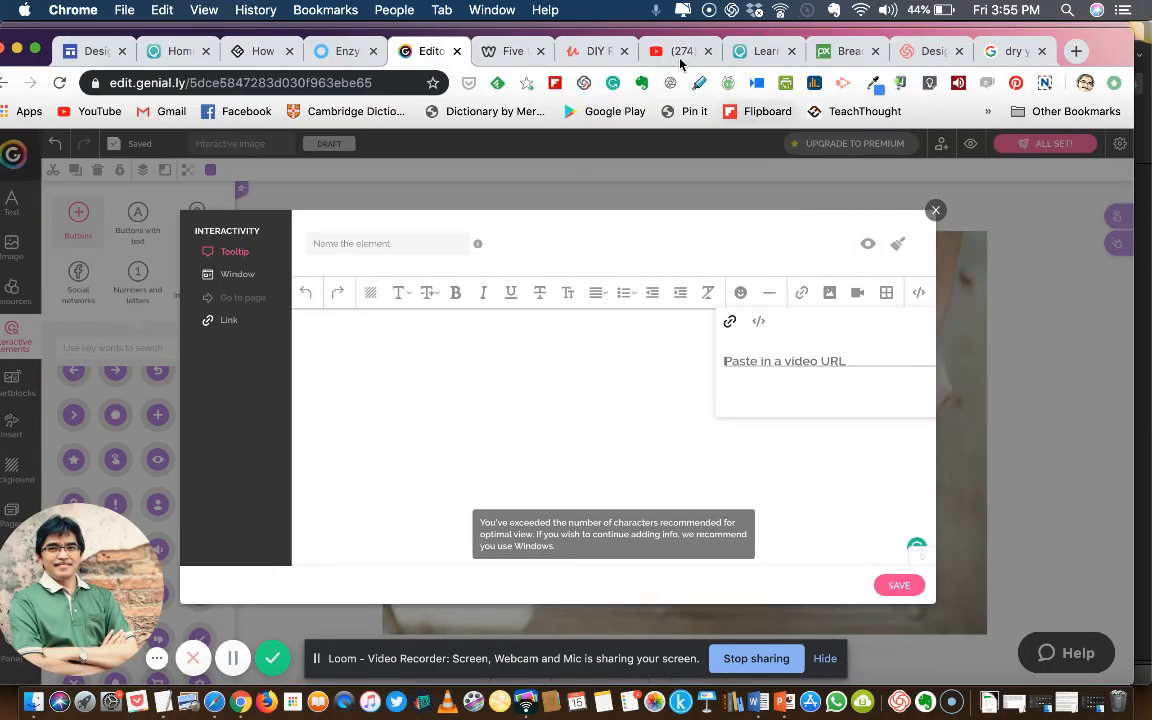
{"action": "left_click", "coordinate": [680, 51]}
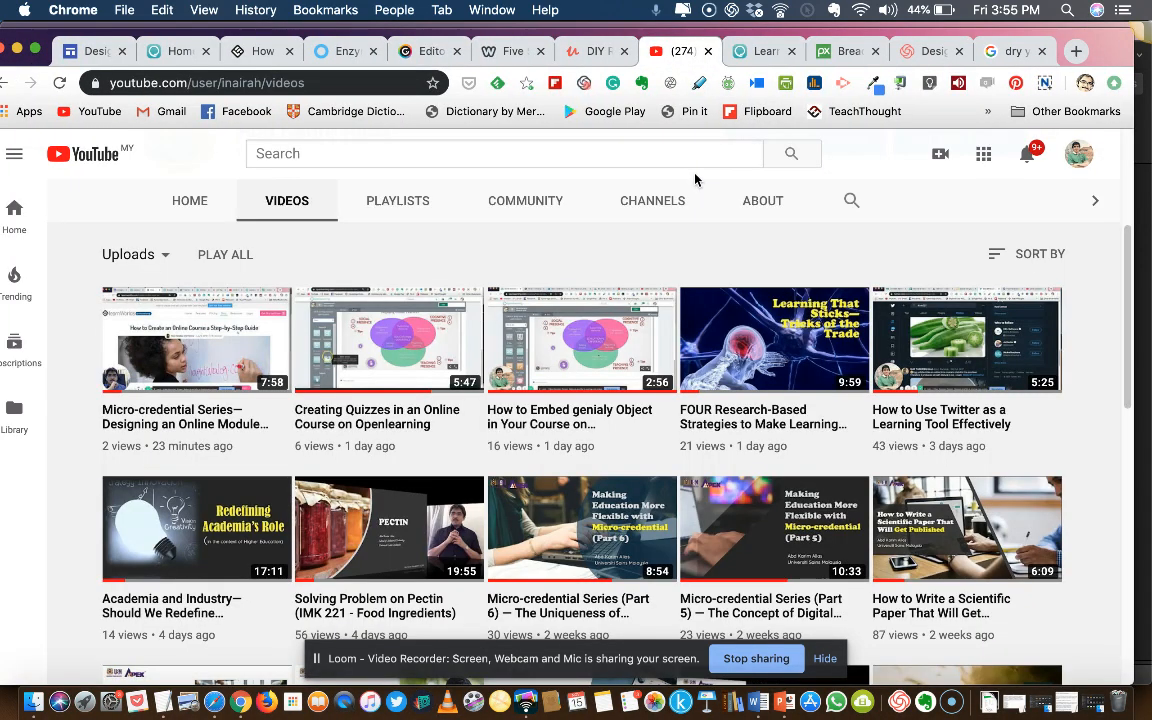
{"action": "left_click", "coordinate": [336, 155]}
{"action": "type", "text": "braed"}
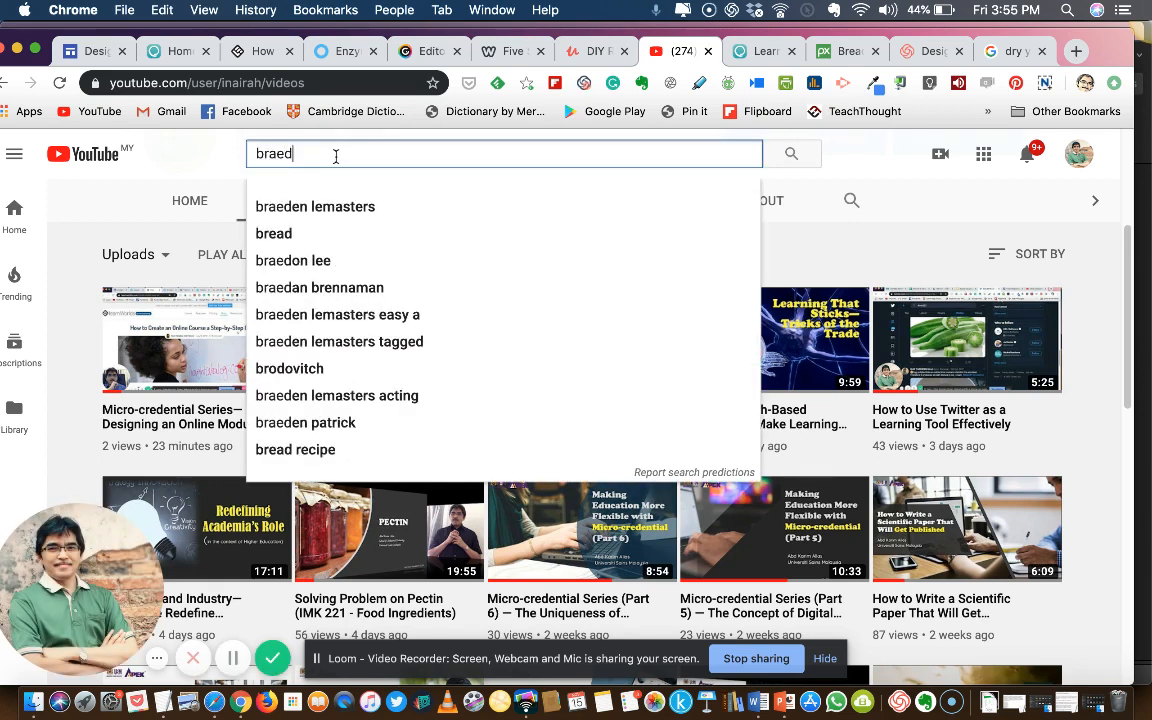
{"action": "key", "text": "BackSpace"}
{"action": "key", "text": "BackSpace"}
{"action": "type", "text": "ea"}
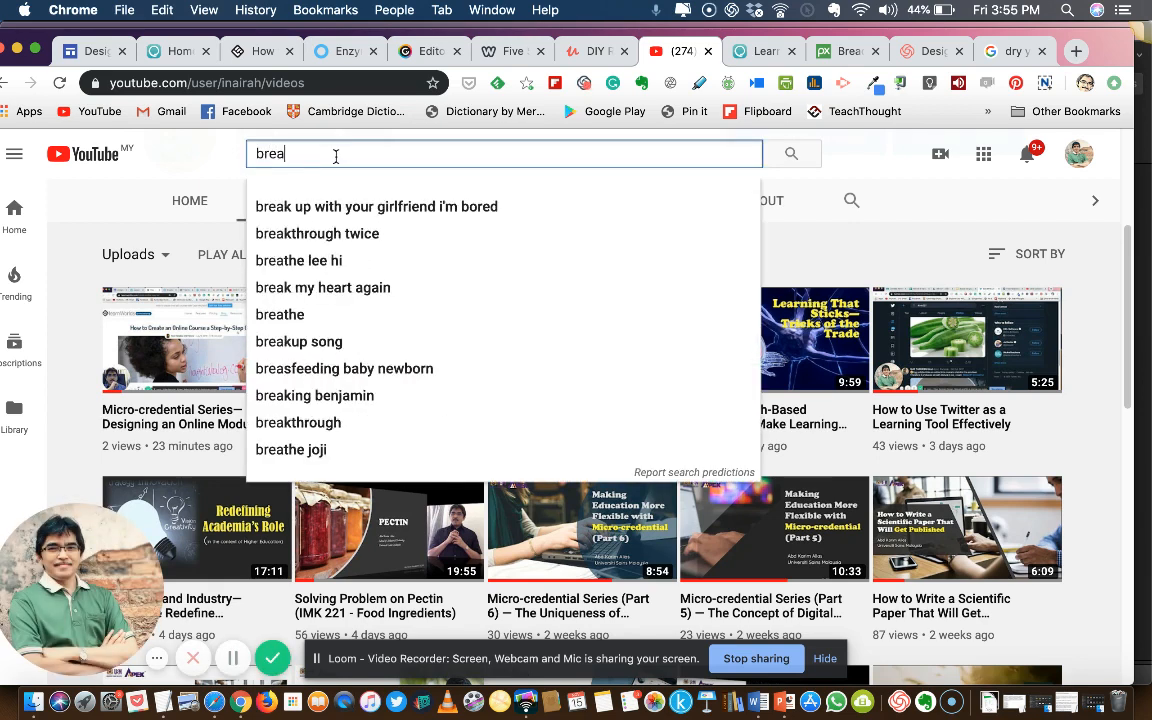
{"action": "type", "text": "d making"}
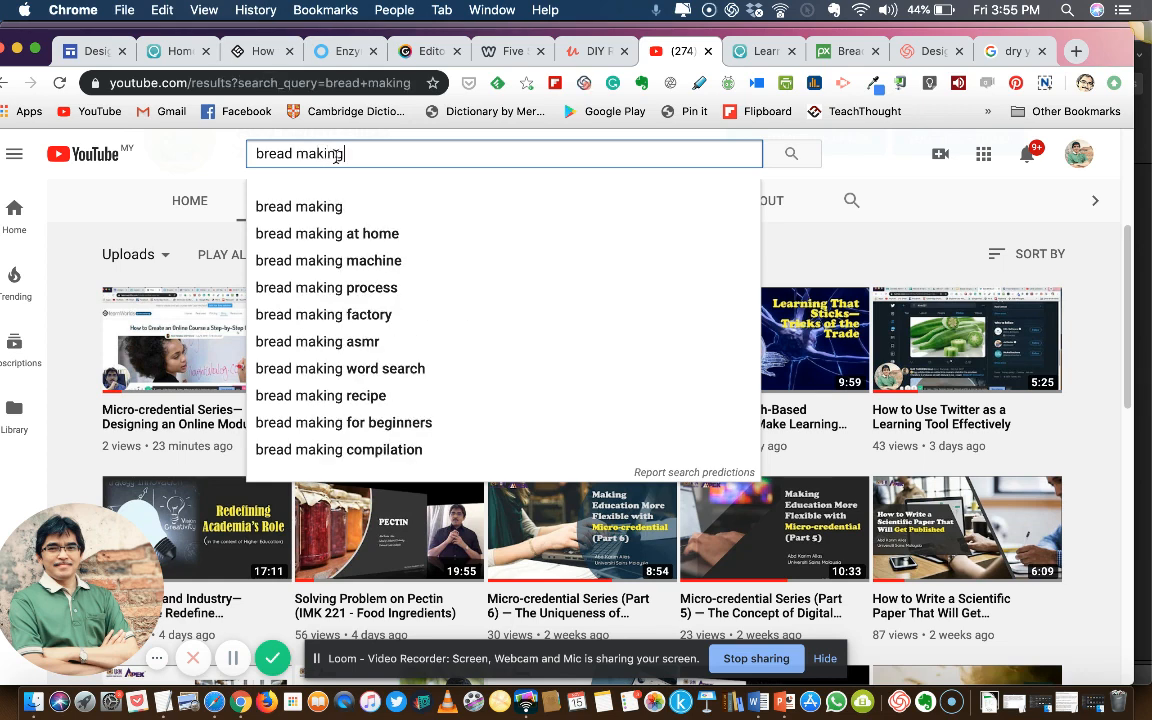
{"action": "key", "text": "Return"}
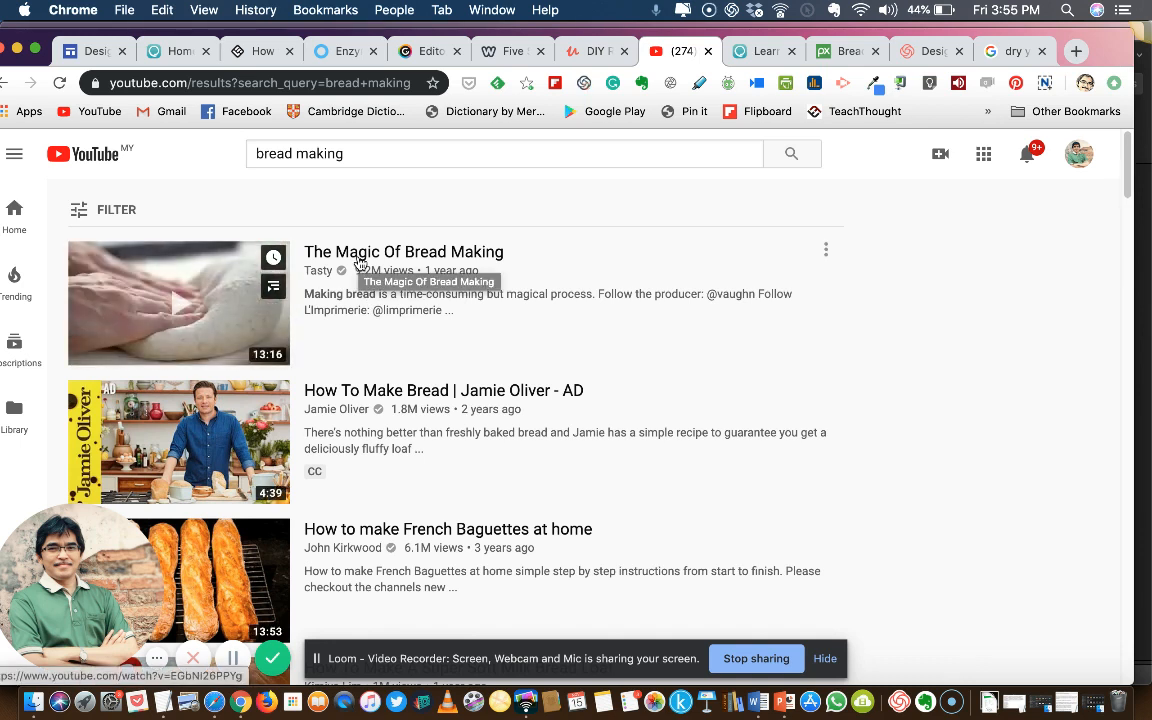
Open the video "The Magic Of Bread Making", pause it and copy its URL
{"action": "left_click", "coordinate": [360, 258]}
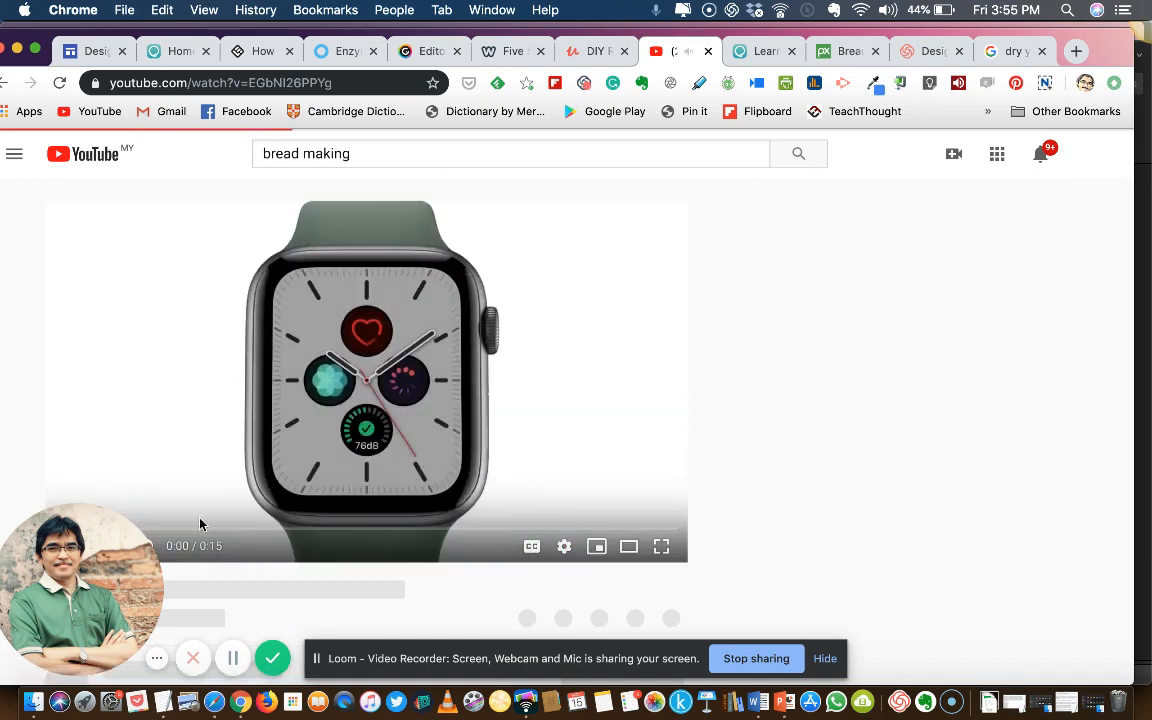
{"action": "scroll", "coordinate": [661, 514], "scroll_direction": "down", "scroll_amount": 3}
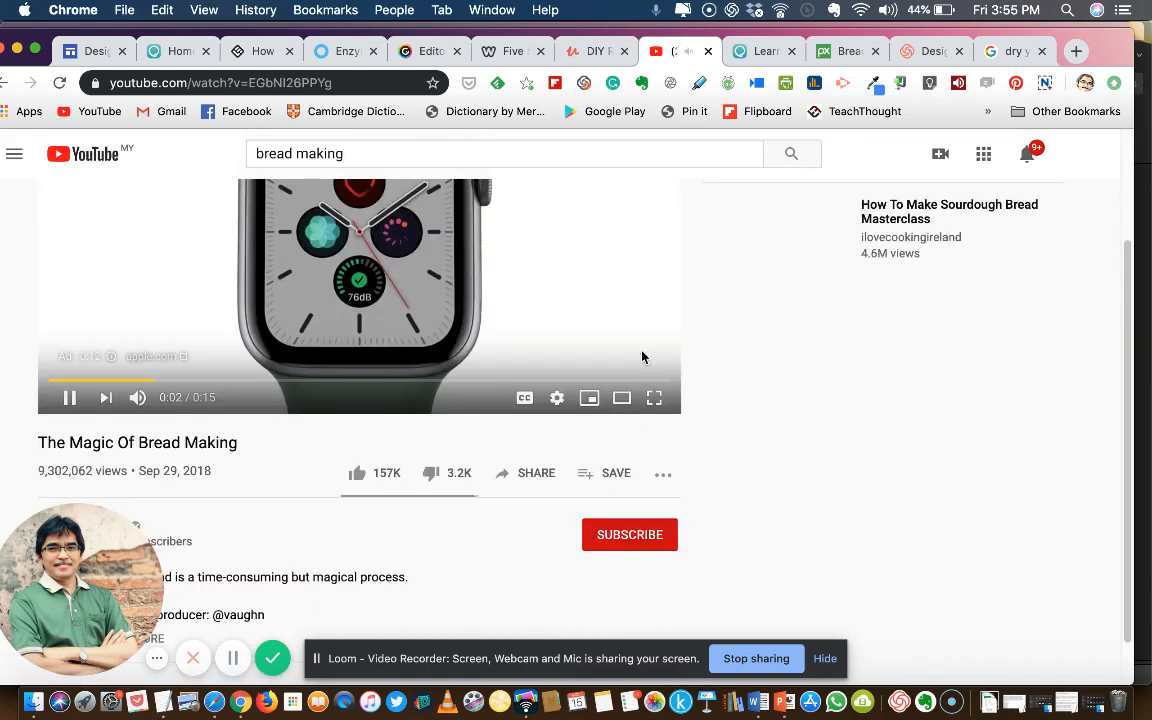
{"action": "scroll", "coordinate": [600, 385], "scroll_direction": "up", "scroll_amount": 2}
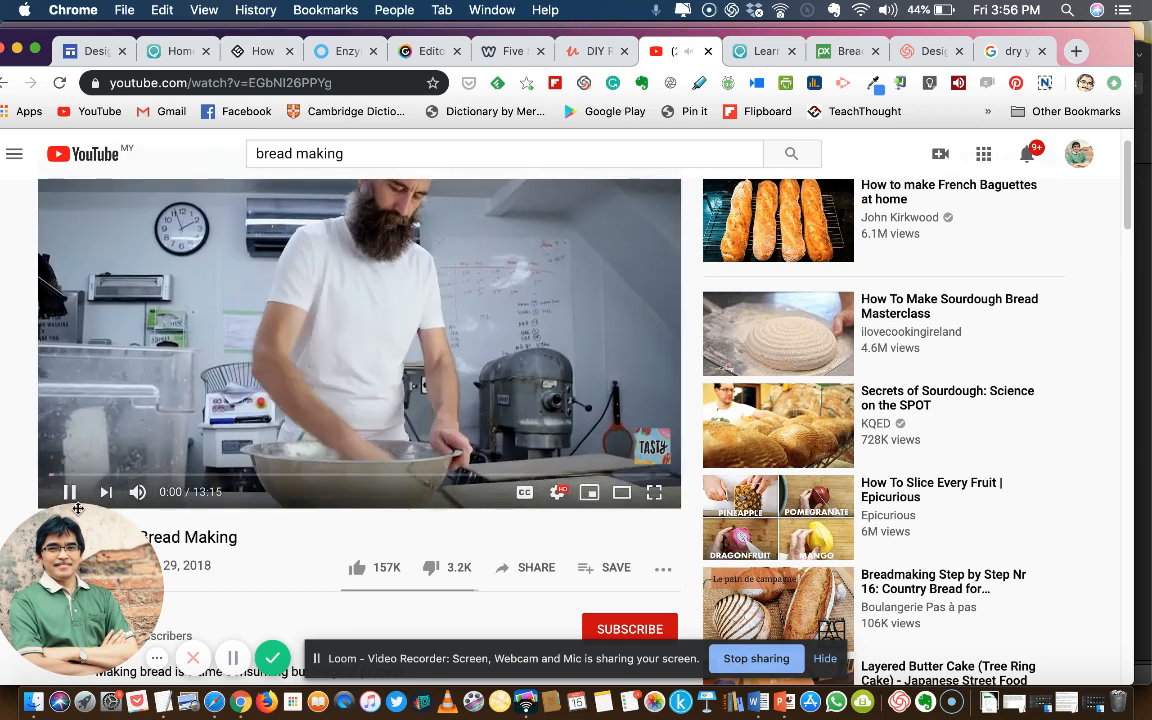
{"action": "left_click", "coordinate": [153, 450]}
{"action": "left_click", "coordinate": [341, 82]}
{"action": "key", "text": "super+c"}
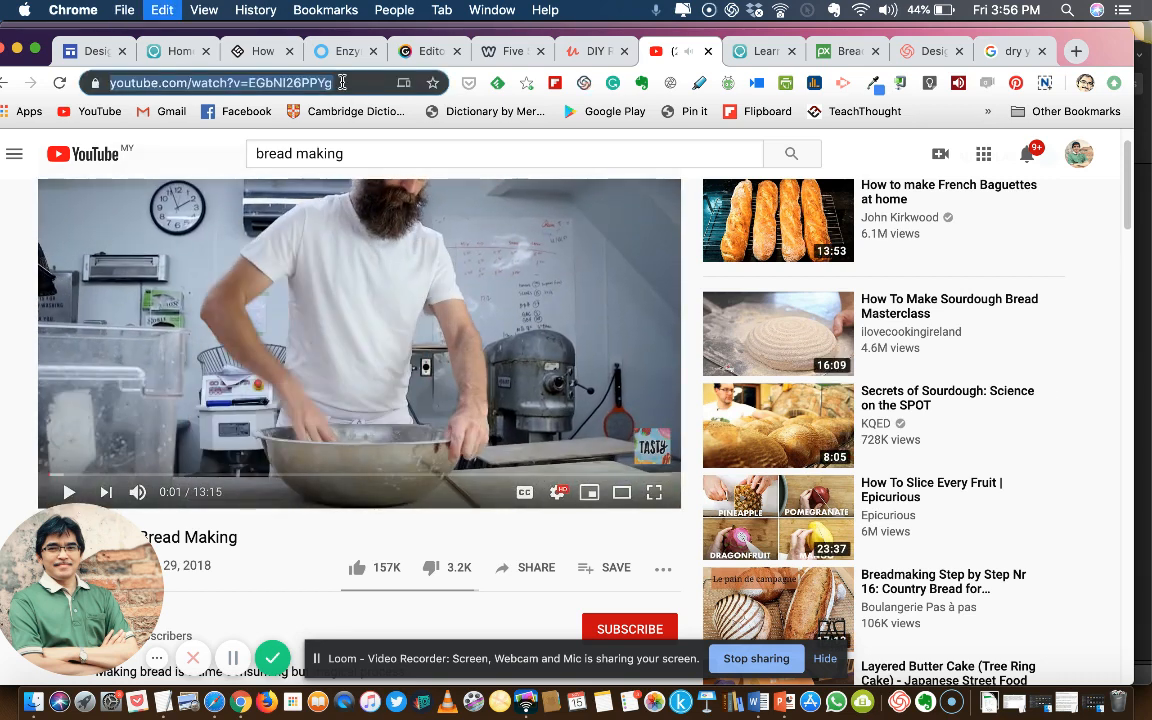
Return to Genially, insert the video from the copied YouTube URL into the tooltip, and save the tooltip
{"action": "left_click", "coordinate": [448, 51]}
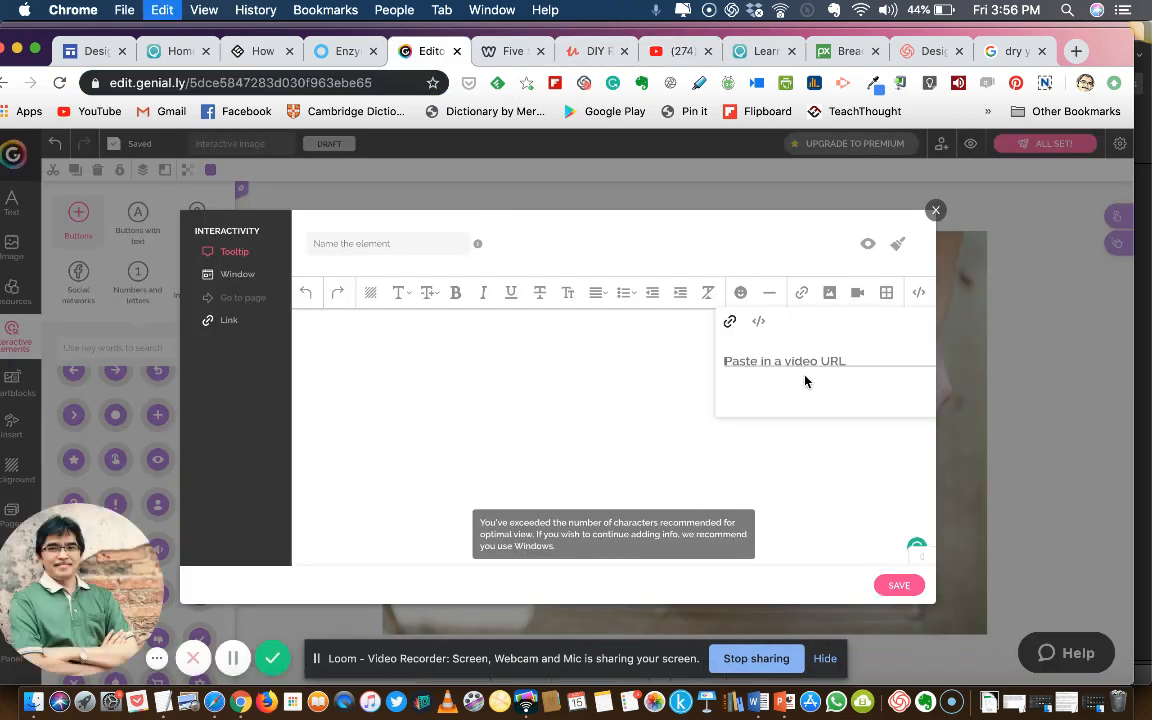
{"action": "key", "text": "super+v"}
{"action": "left_click", "coordinate": [911, 393]}
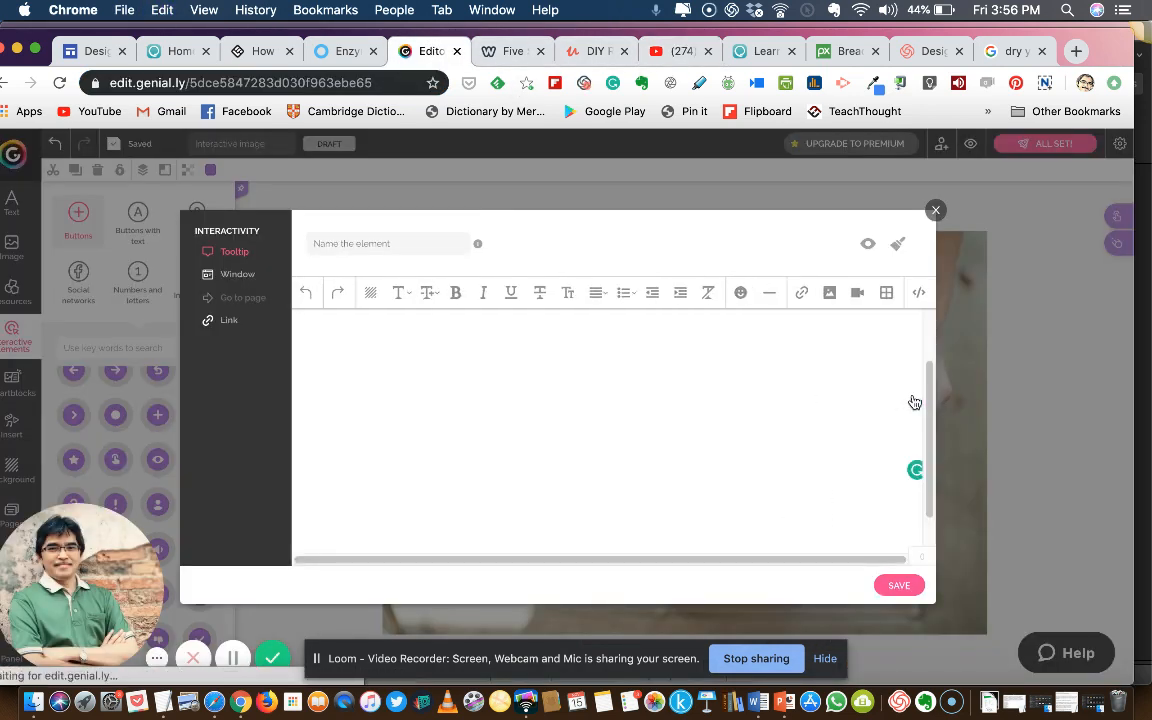
{"action": "left_click", "coordinate": [894, 586]}
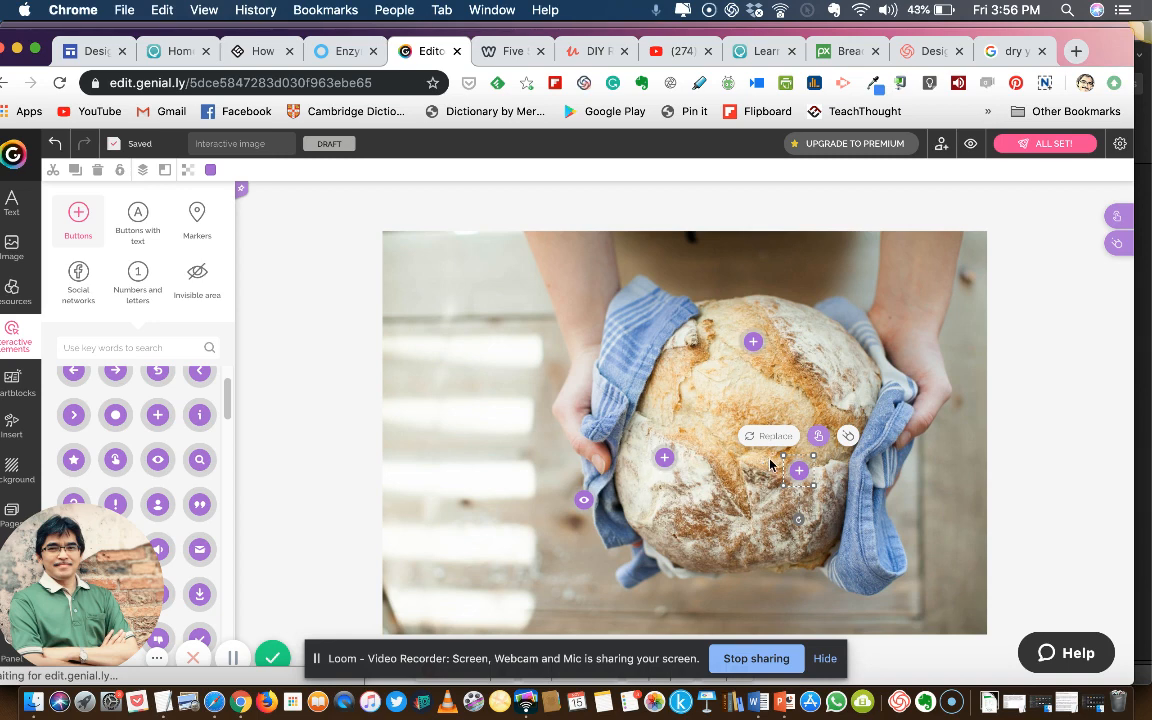
Preview the interactive image, open the Salt window to check its picture and text, and close it
{"action": "left_click", "coordinate": [972, 147]}
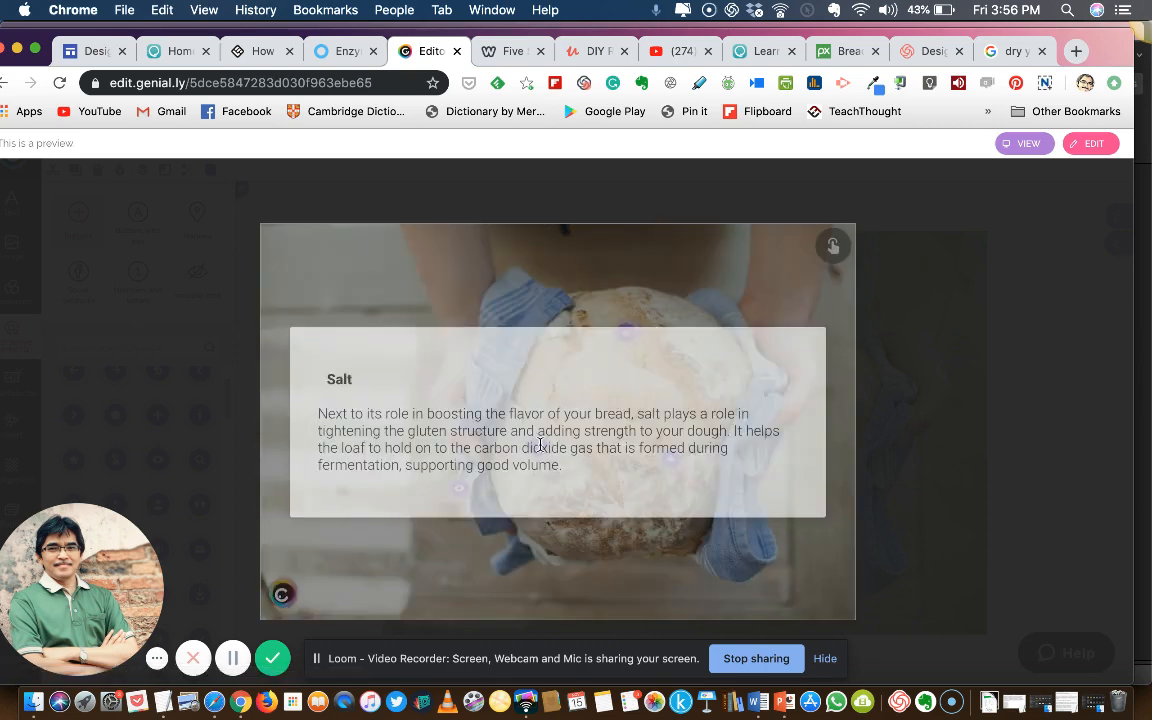
{"action": "left_click", "coordinate": [540, 446]}
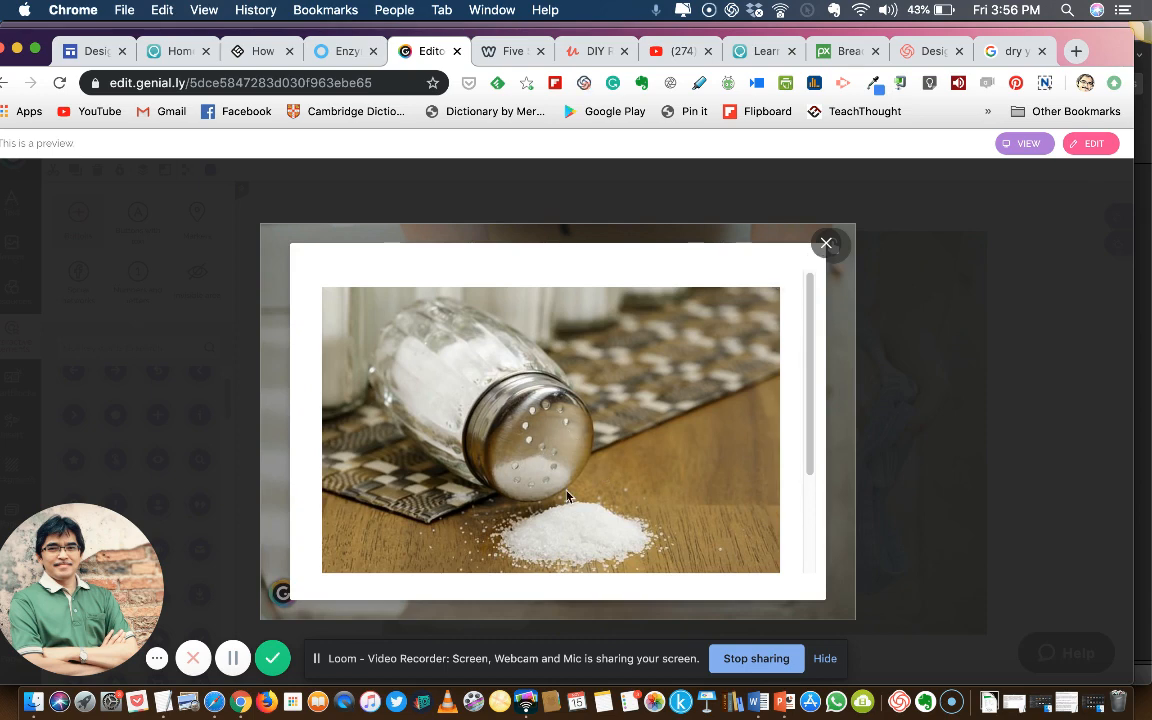
{"action": "scroll", "coordinate": [512, 445], "scroll_direction": "down", "scroll_amount": 3}
{"action": "left_click", "coordinate": [827, 244]}
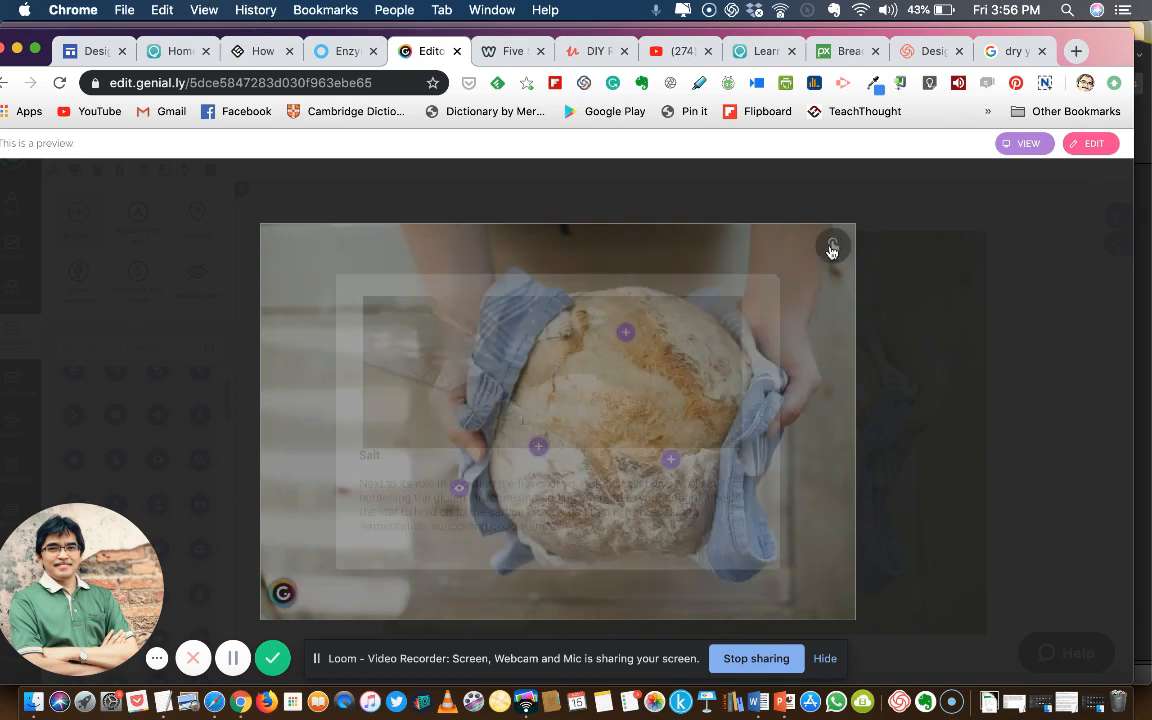
Check the Wheat flour tooltip and the lower right plus button's video tooltip in the preview, and return to the editor
{"action": "left_click", "coordinate": [625, 335]}
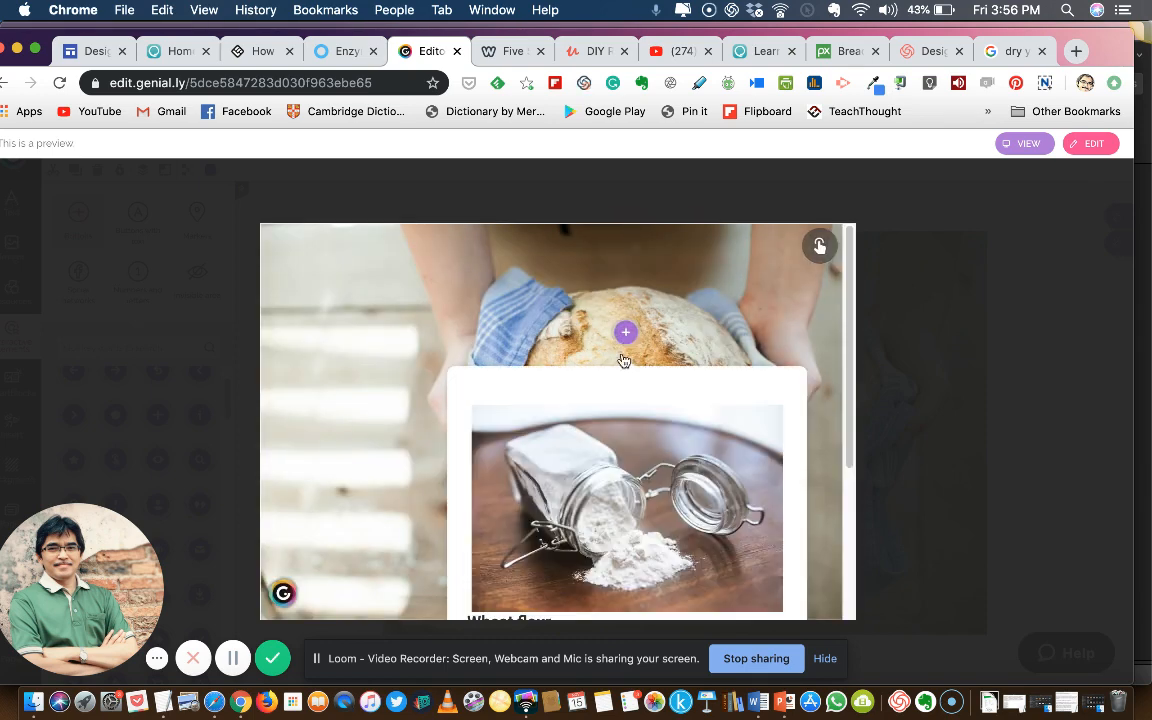
{"action": "scroll", "coordinate": [627, 443], "scroll_direction": "down", "scroll_amount": 3}
{"action": "scroll", "coordinate": [567, 460], "scroll_direction": "down", "scroll_amount": 2}
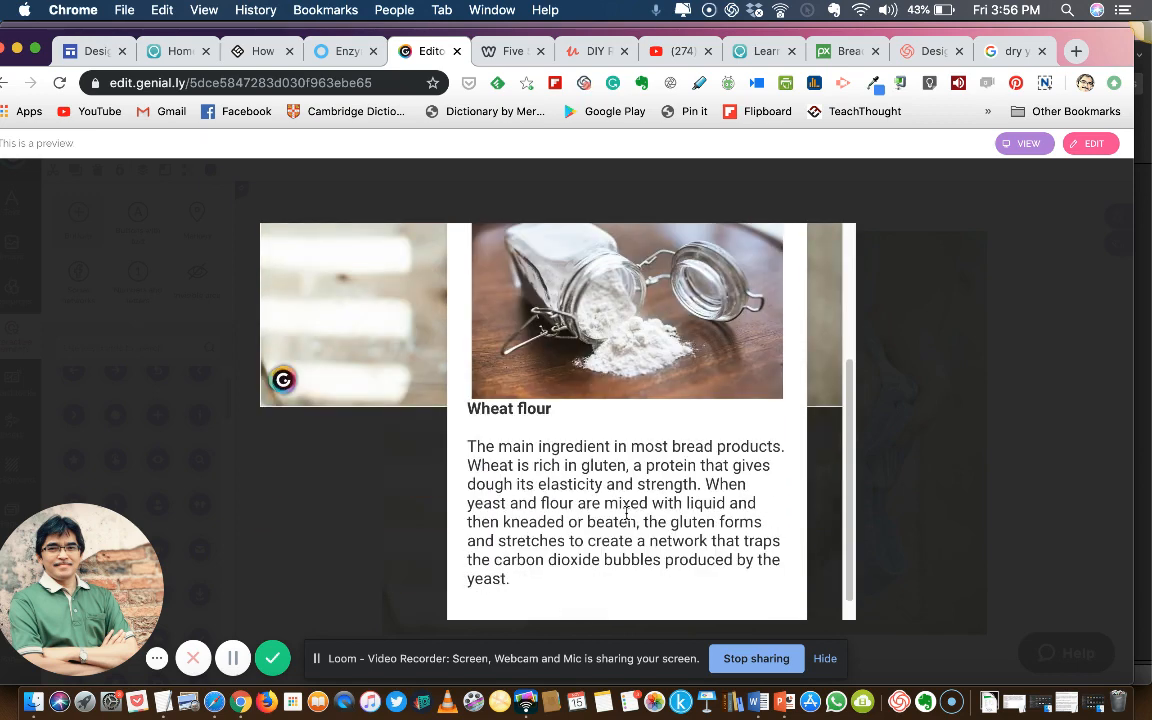
{"action": "scroll", "coordinate": [567, 449], "scroll_direction": "up", "scroll_amount": 5}
{"action": "left_click", "coordinate": [712, 343]}
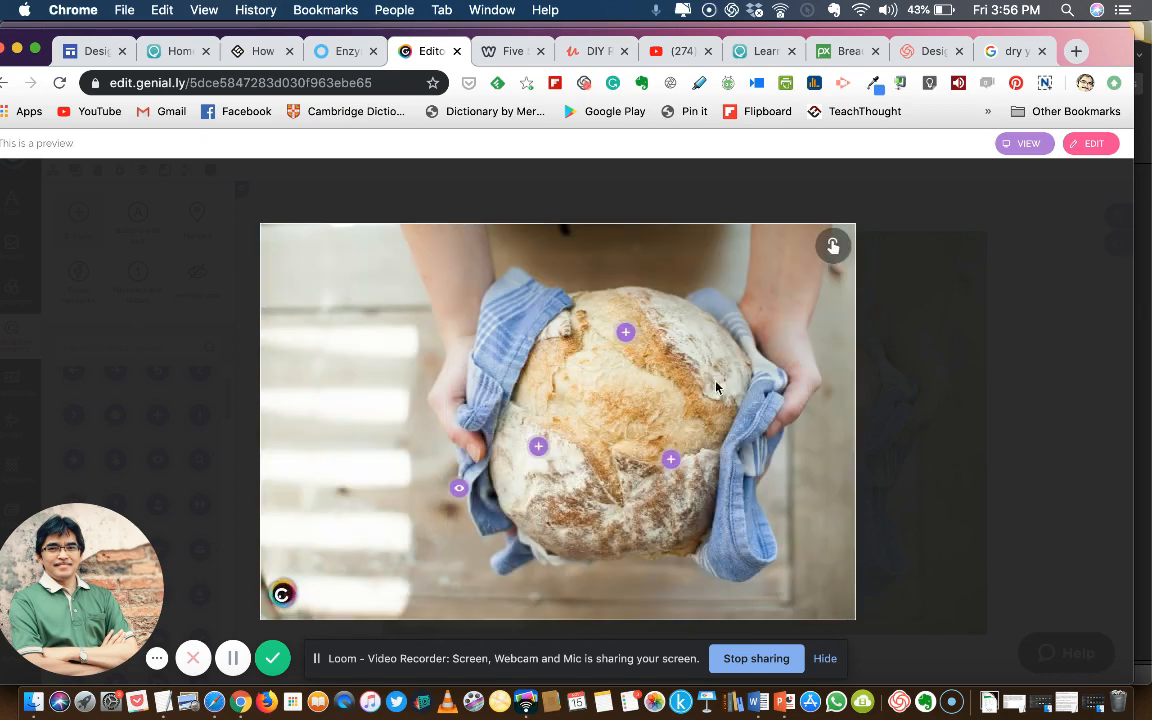
{"action": "left_click", "coordinate": [671, 461]}
{"action": "key", "text": "Escape"}
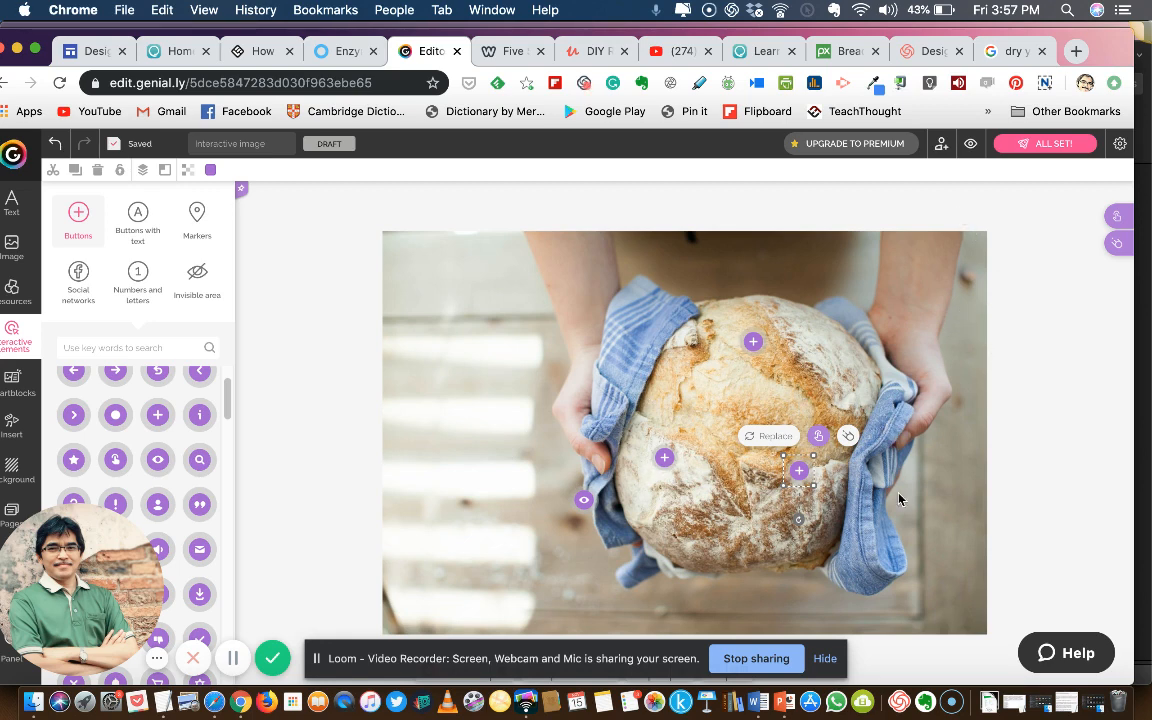
Return to the list of creations and publish the "Interactive image" draft
{"action": "left_click", "coordinate": [295, 317]}
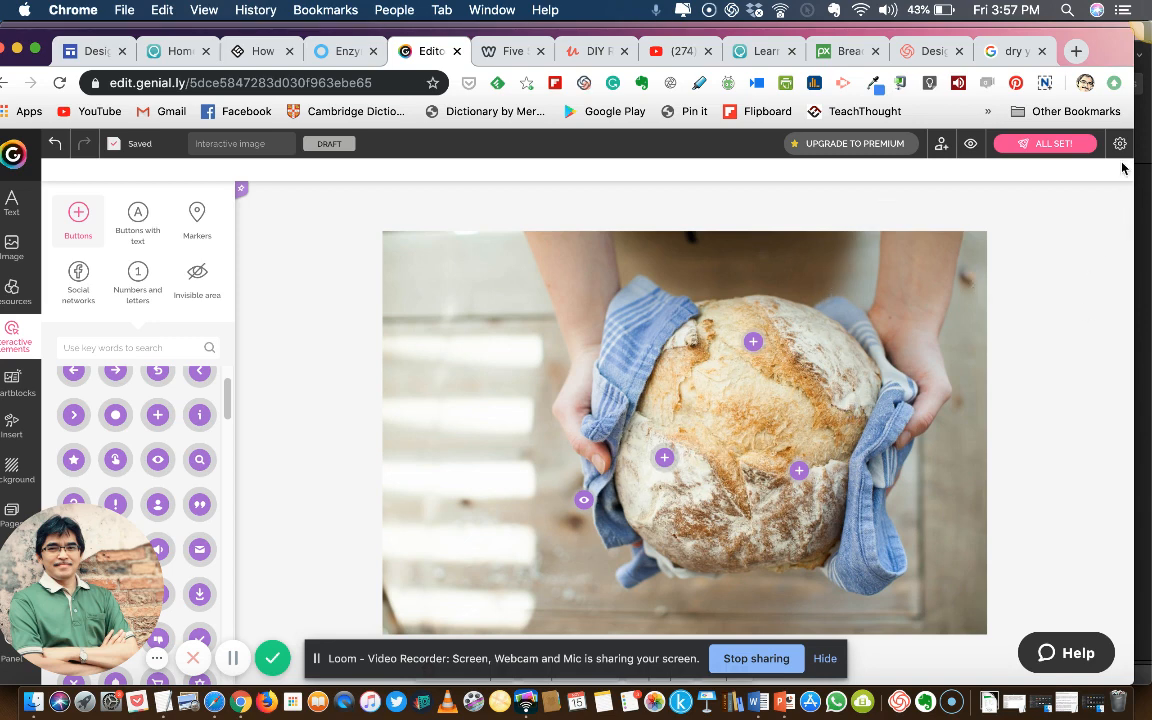
{"action": "left_click", "coordinate": [17, 157]}
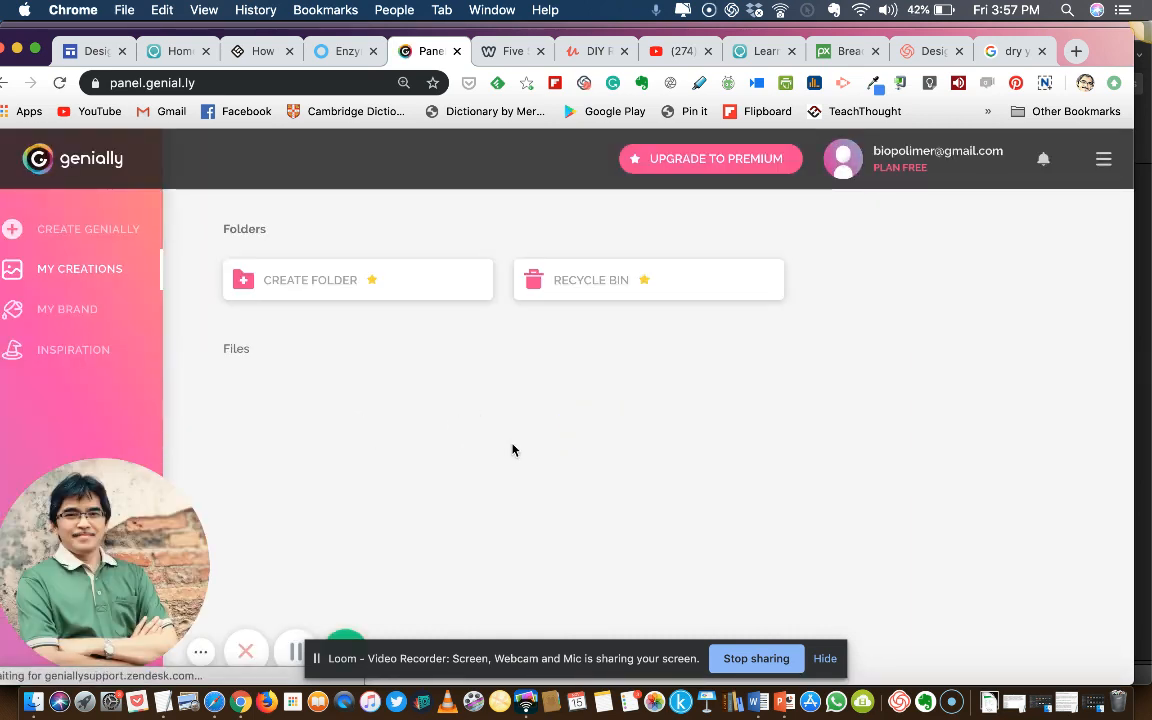
{"action": "scroll", "coordinate": [500, 490], "scroll_direction": "down", "scroll_amount": 3}
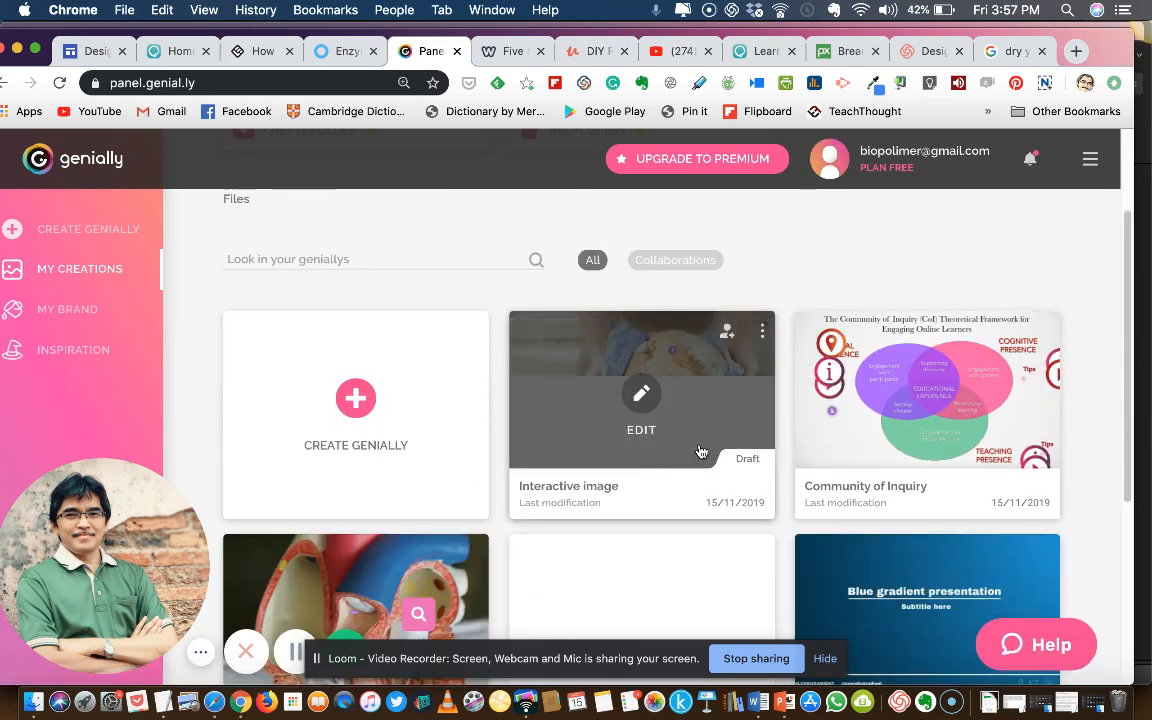
{"action": "left_click", "coordinate": [762, 331]}
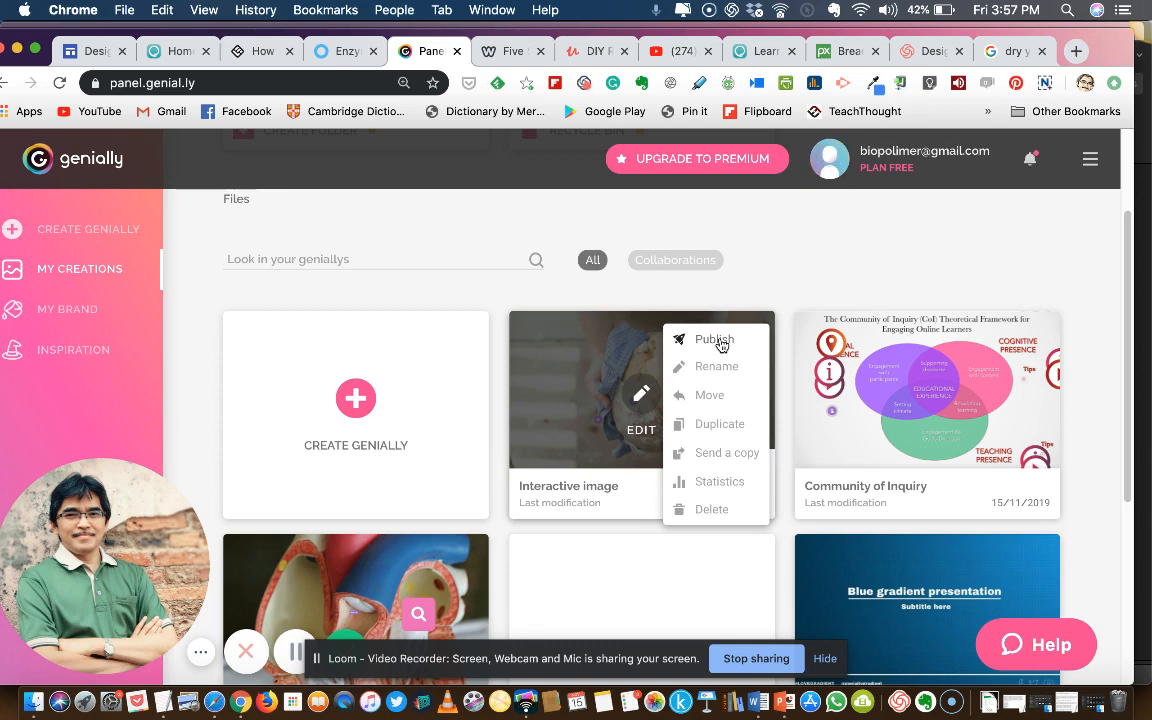
{"action": "left_click", "coordinate": [718, 341]}
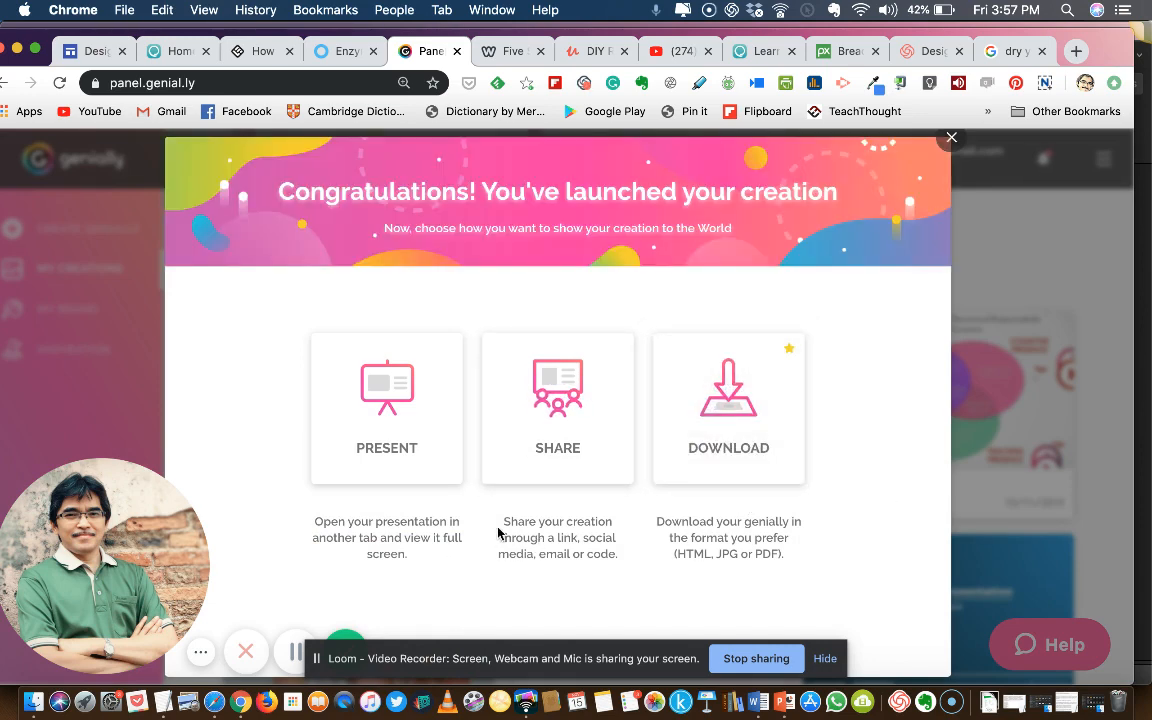
Open the sharing options of the published image and examine its public social link and its iframe and script embed codes
{"action": "left_click", "coordinate": [557, 406]}
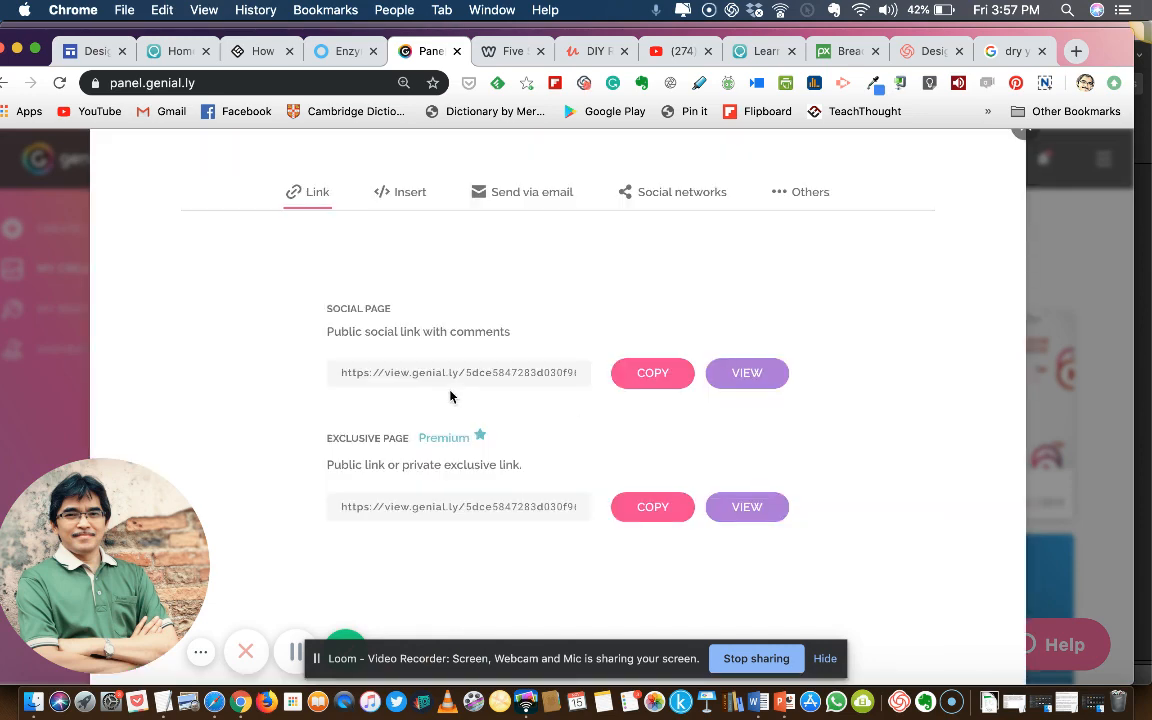
{"action": "left_click_drag", "start_coordinate": [337, 373], "coordinate": [620, 383]}
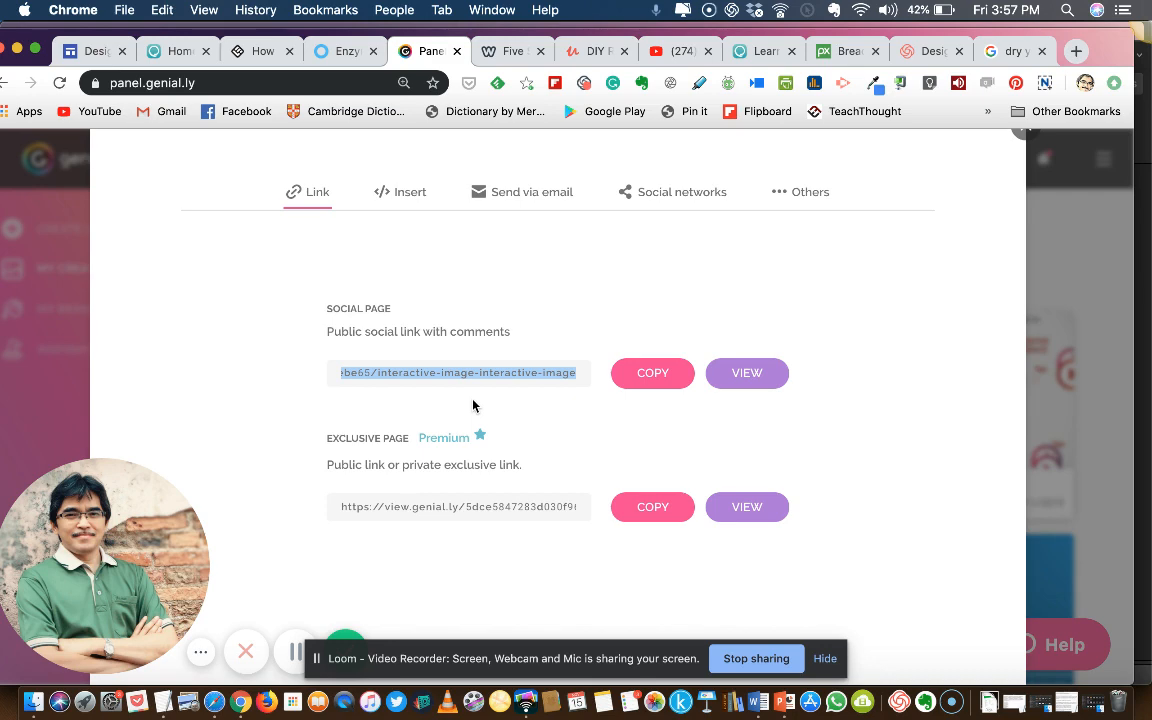
{"action": "left_click", "coordinate": [399, 201]}
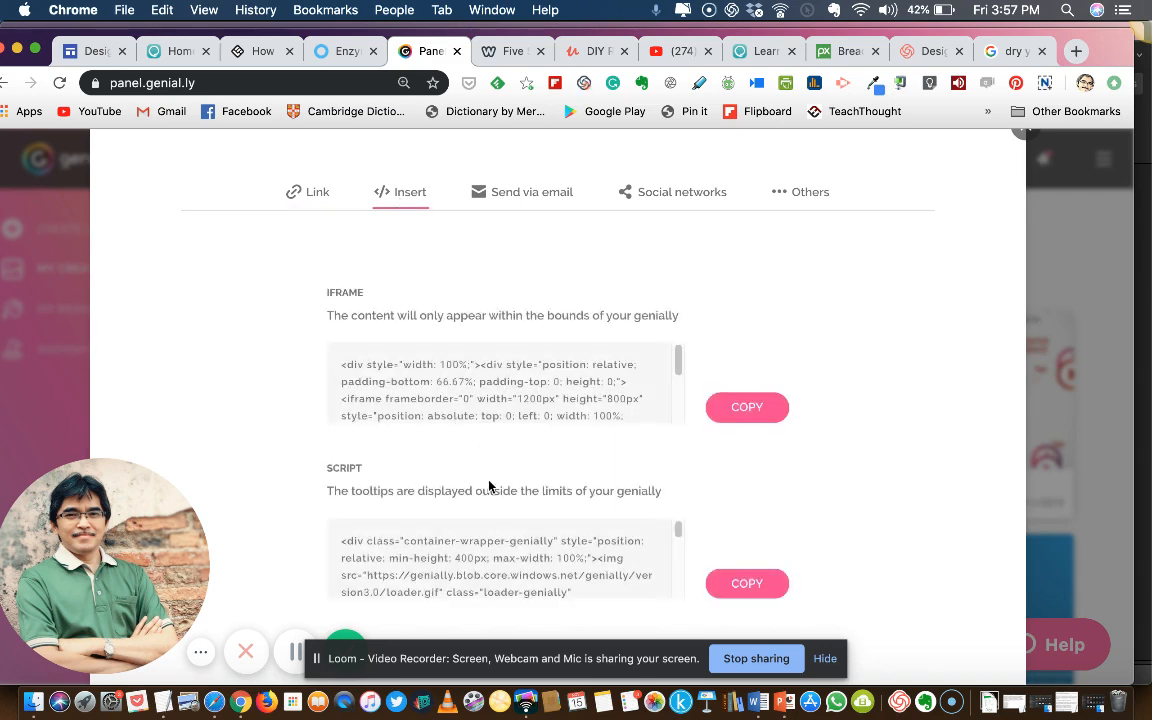
{"action": "left_click", "coordinate": [311, 196]}
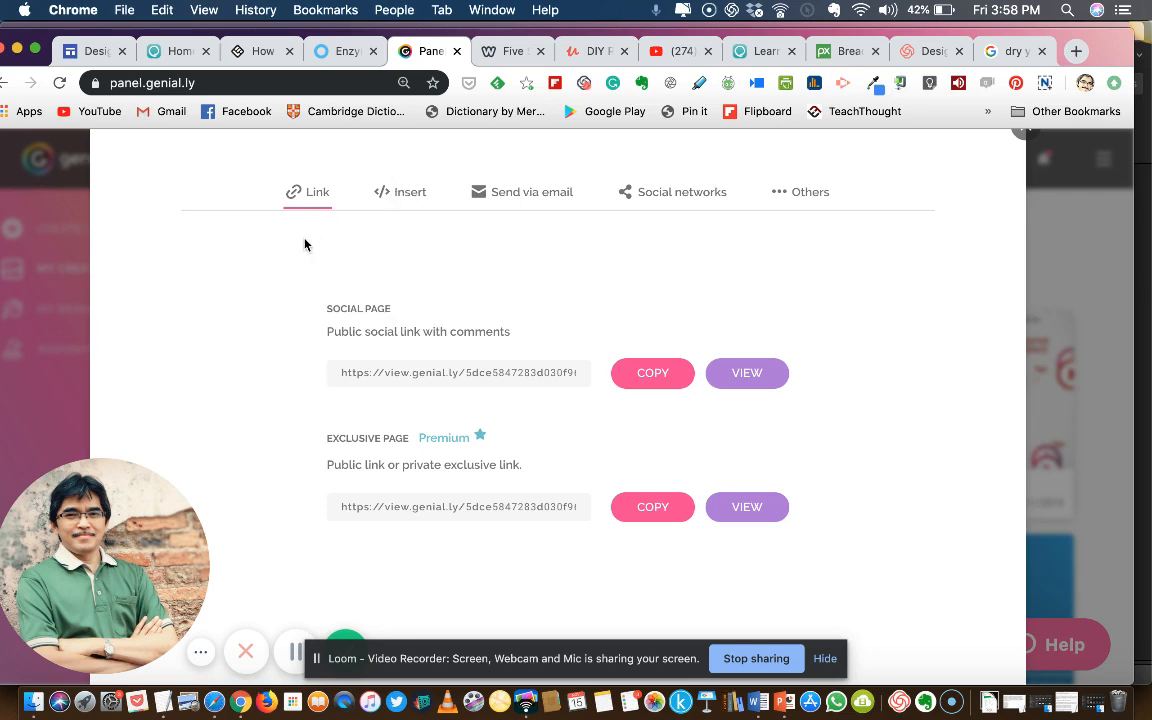
Switch to the Articulate Rise course page open in the browser
{"action": "left_click", "coordinate": [333, 53]}
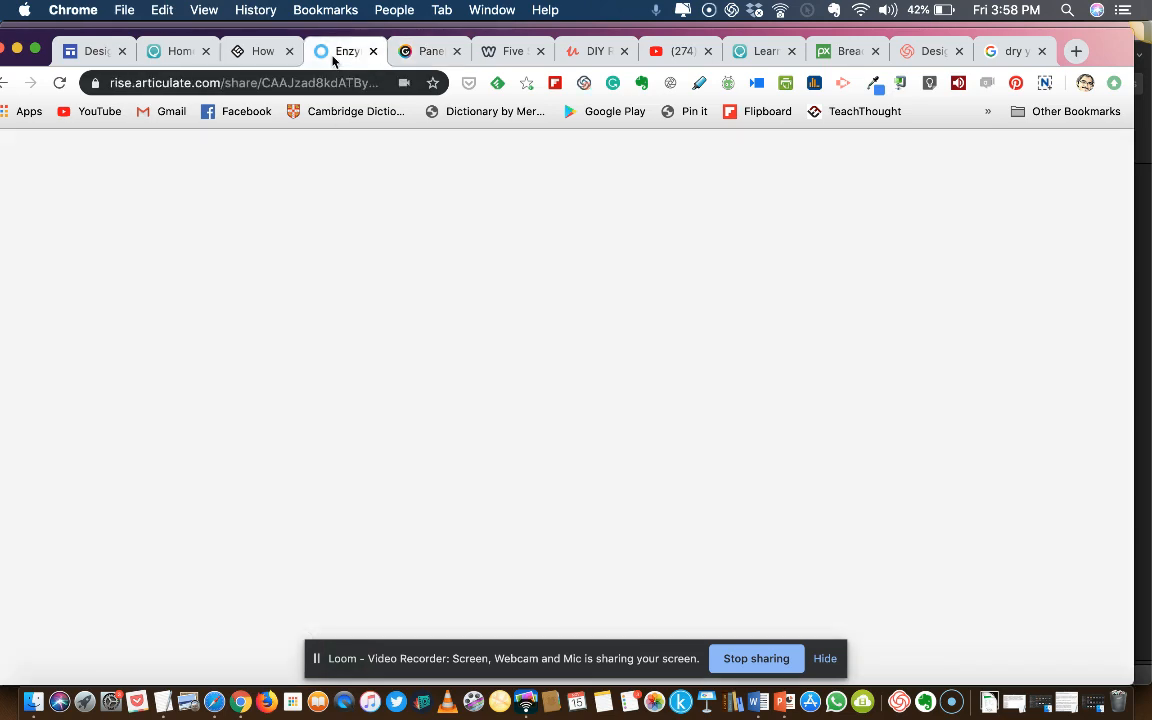